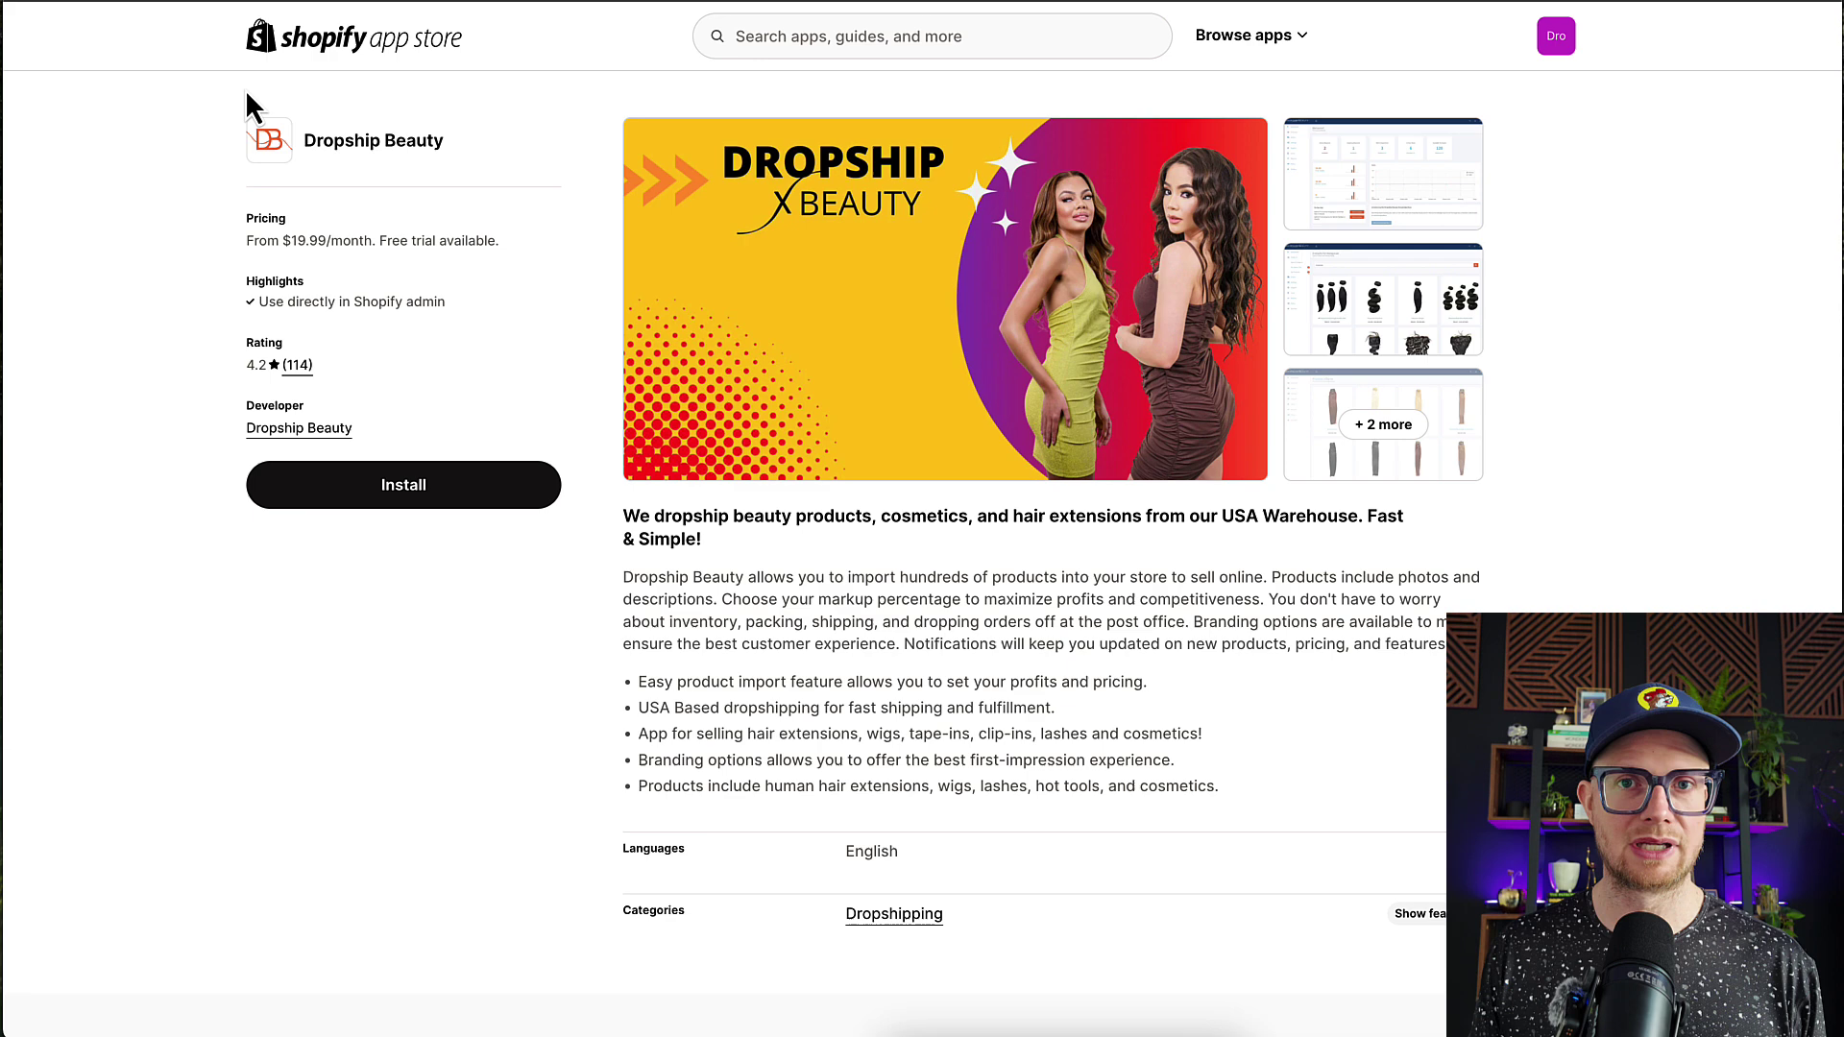
Install the Dropship Beauty app and approve its access to customer and store data
left_click(418, 490)
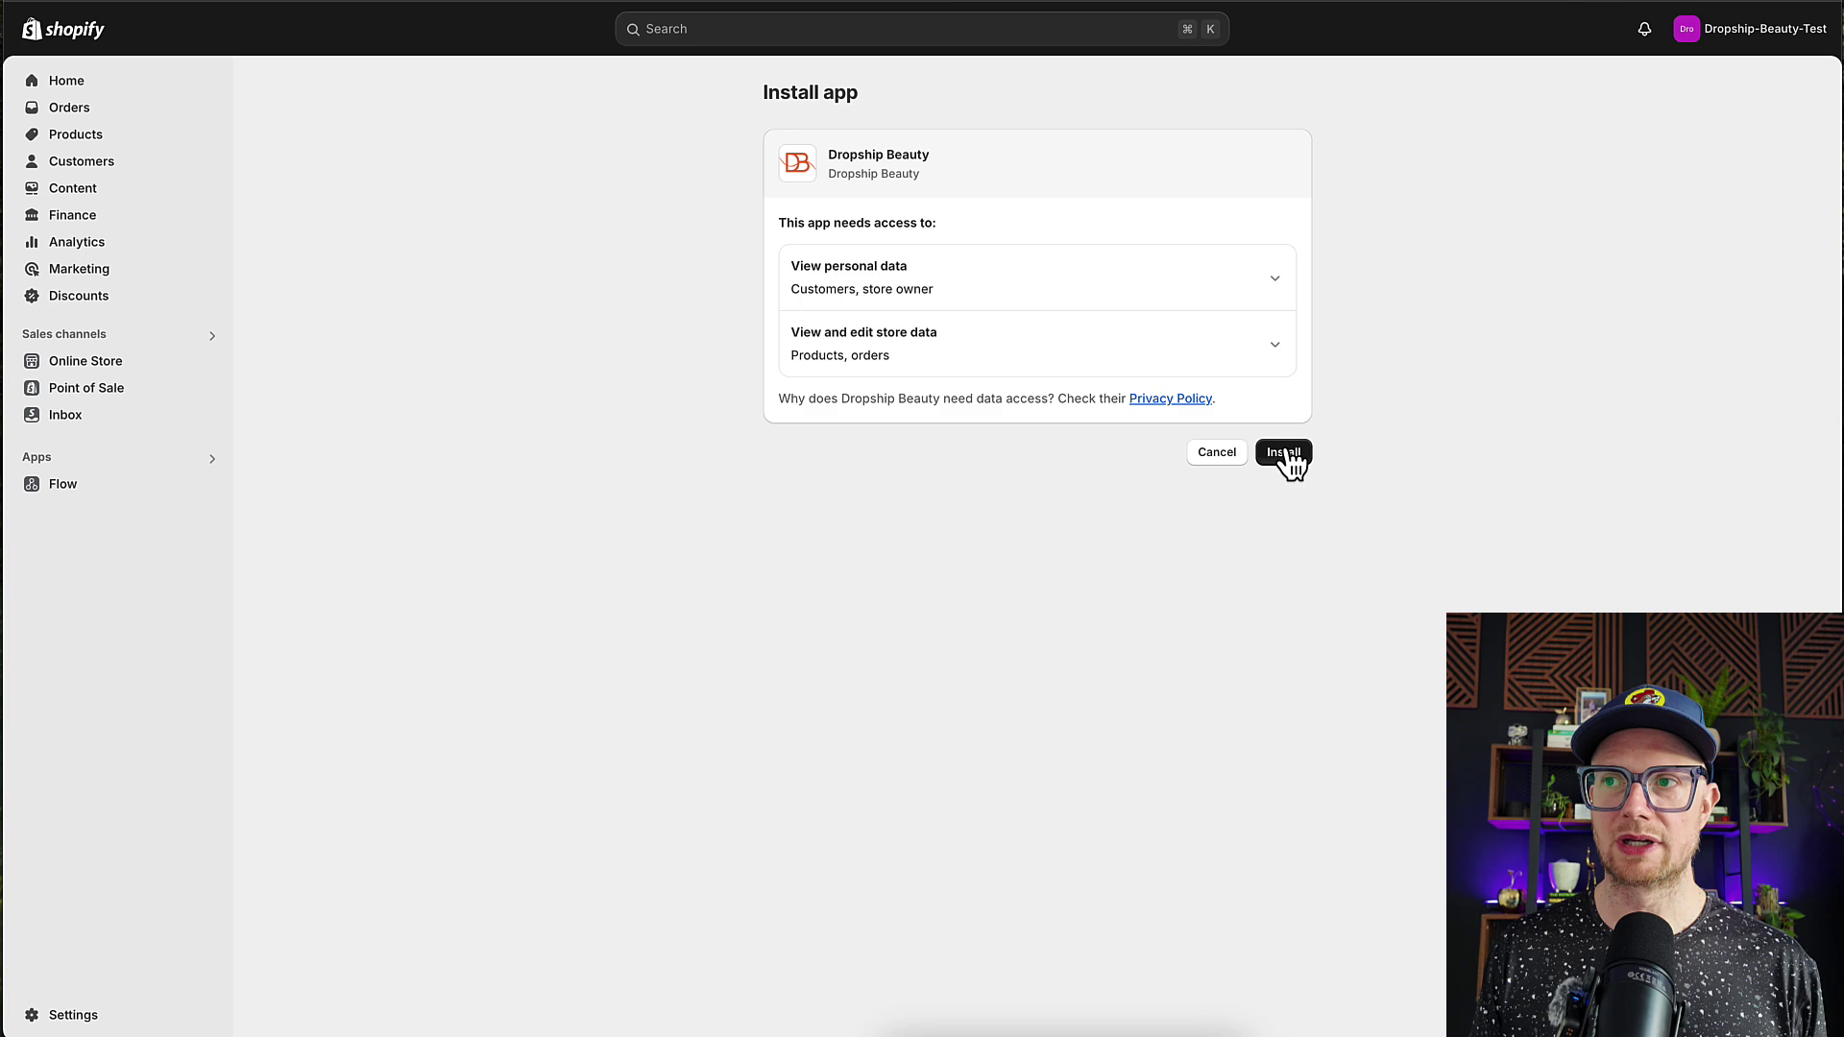
left_click(1282, 453)
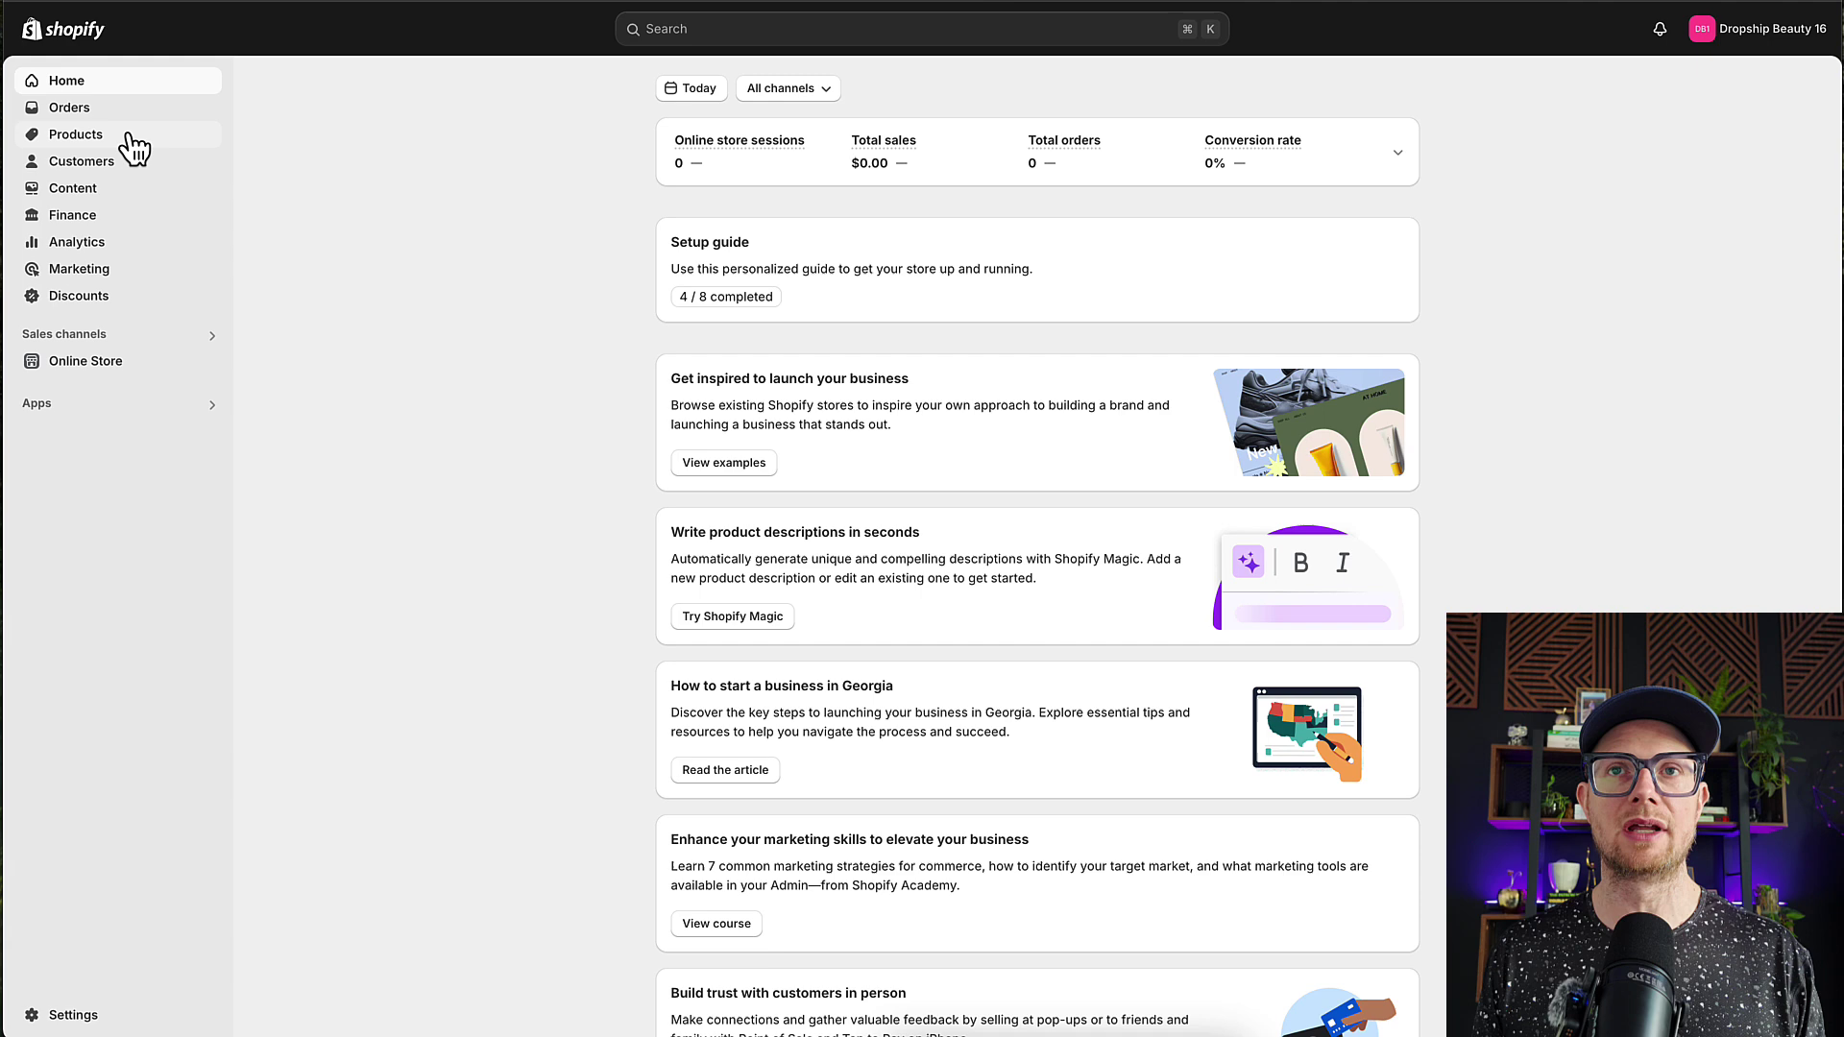
Create and save a manual collection titled 'Bulk Hair', checking its search listing details
left_click(95, 135)
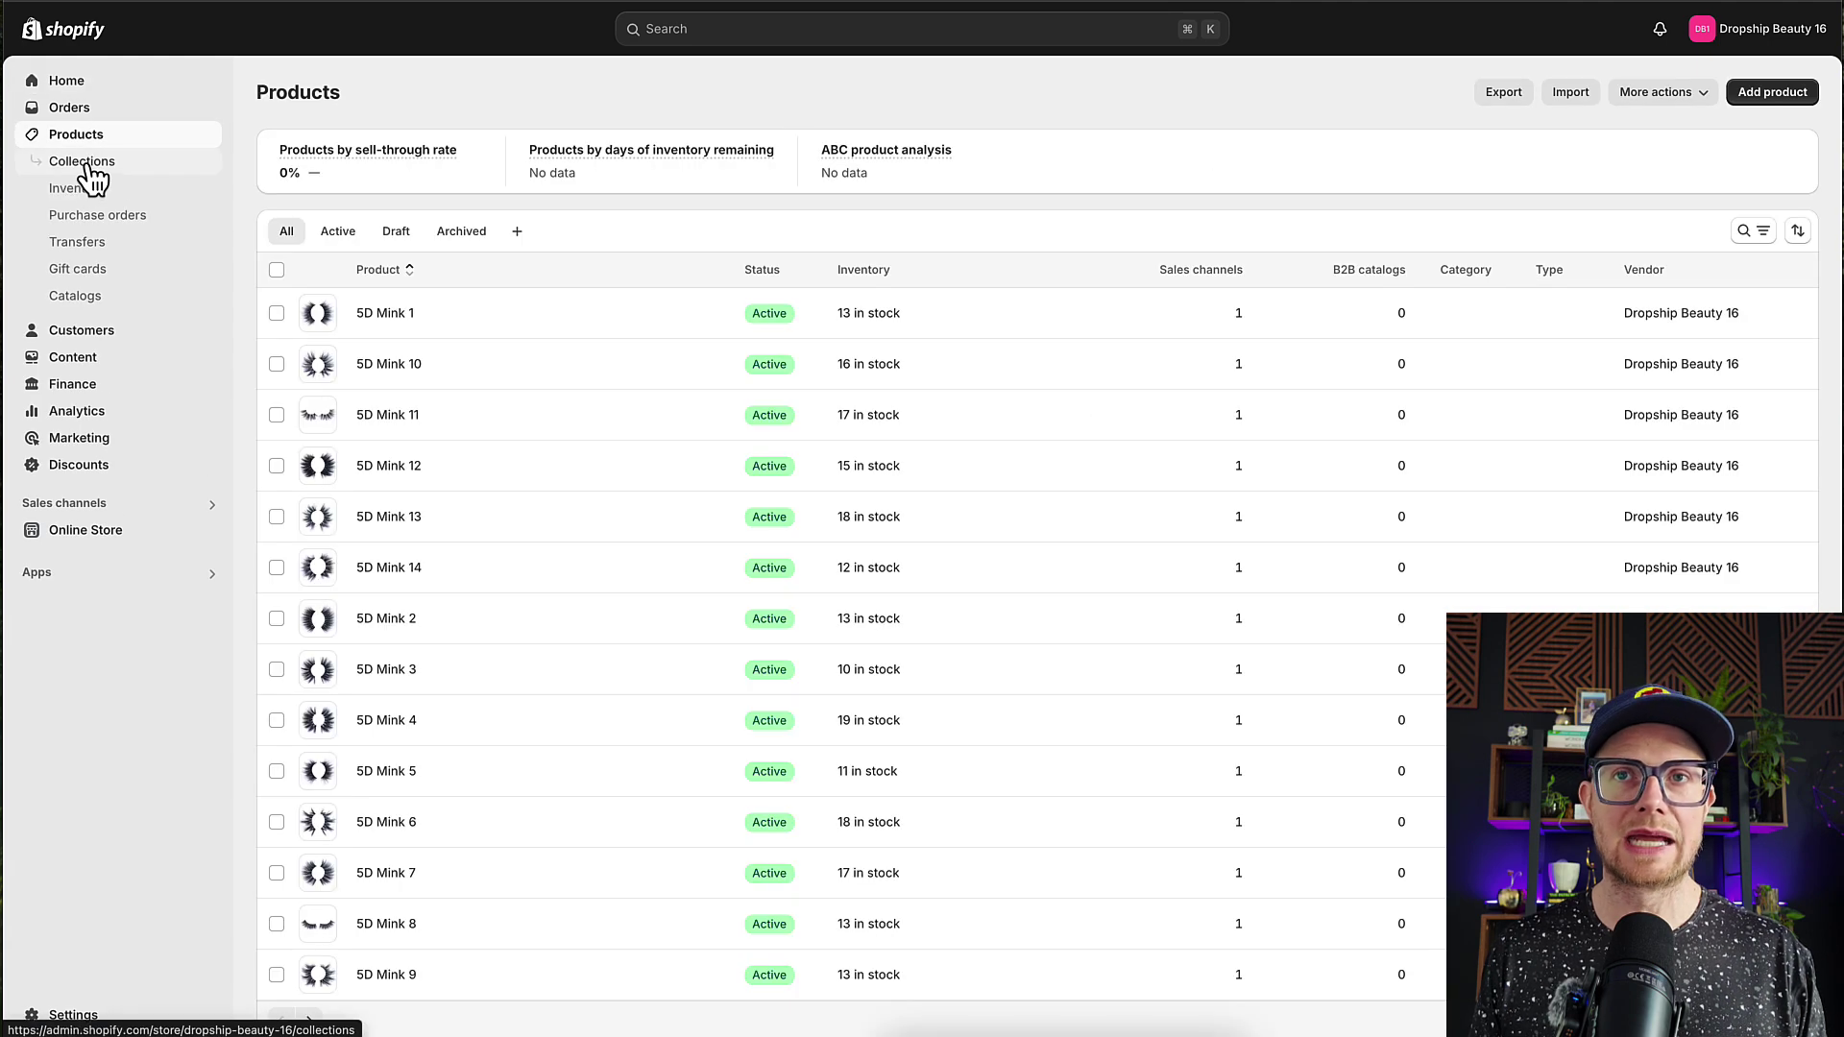
left_click(84, 165)
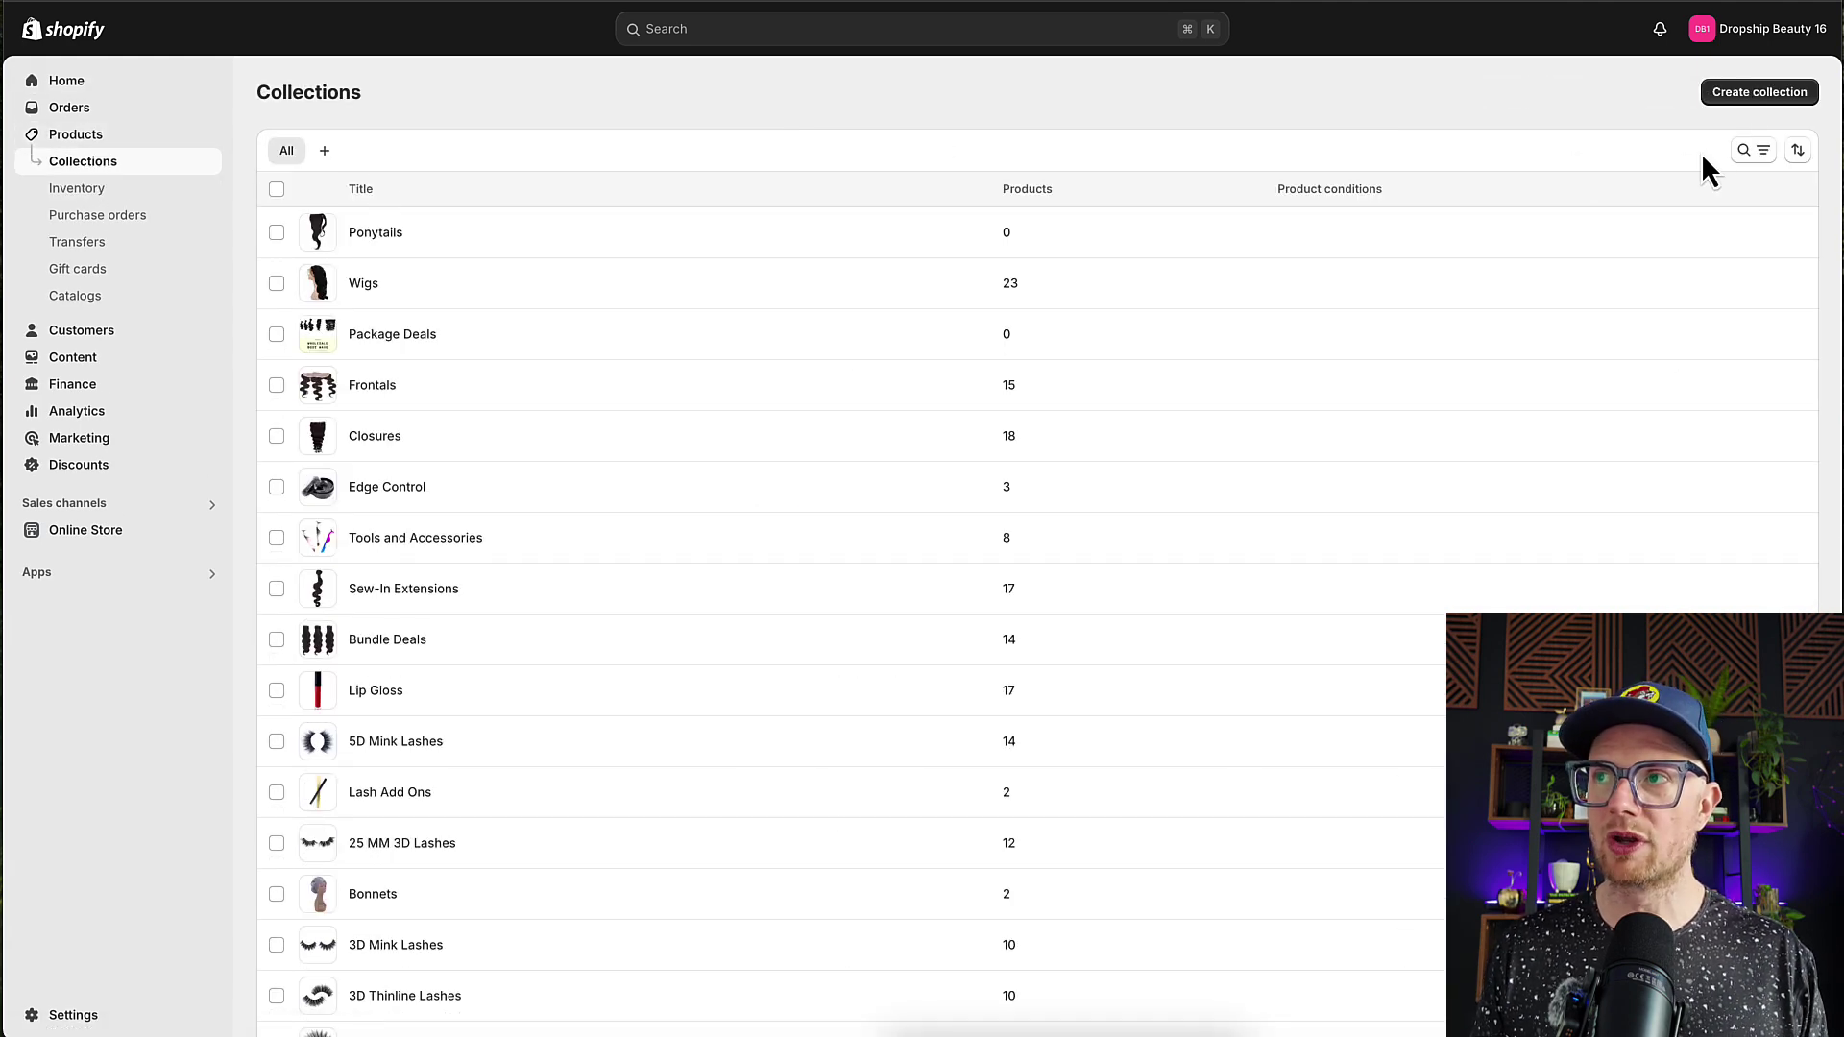
left_click(1722, 96)
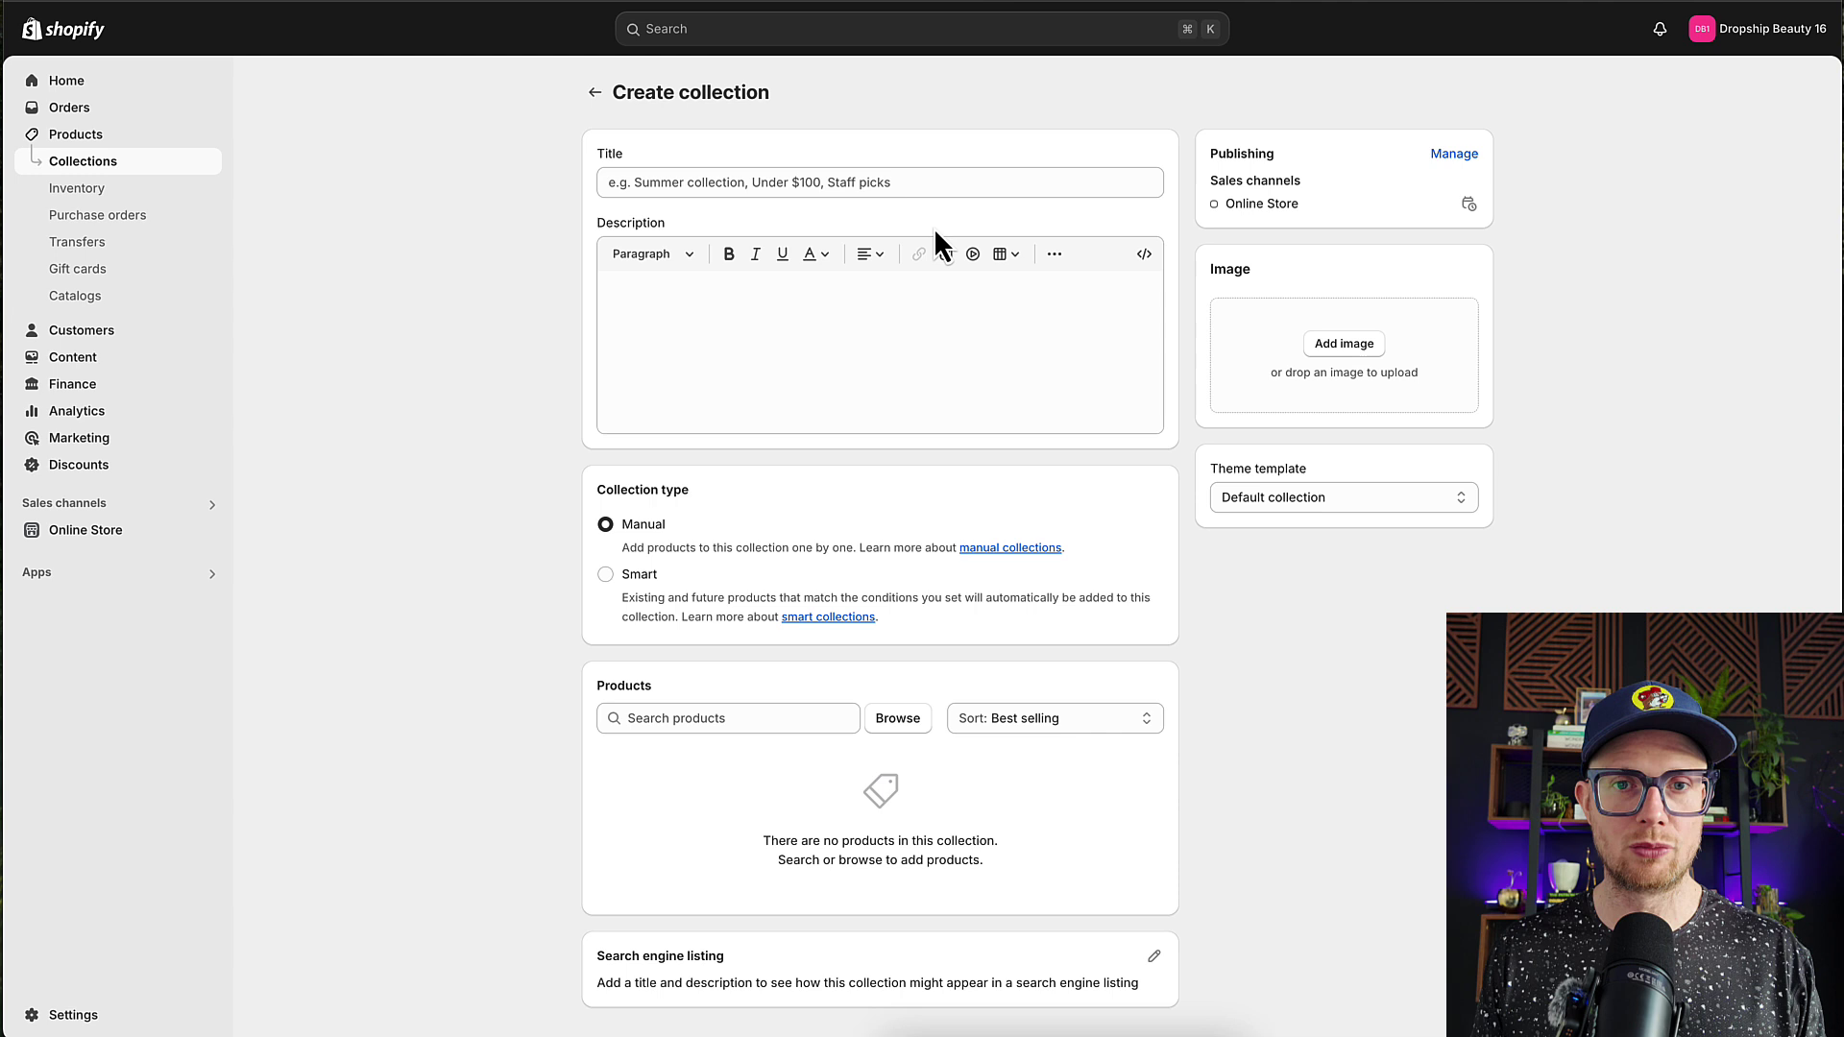
left_click(894, 184)
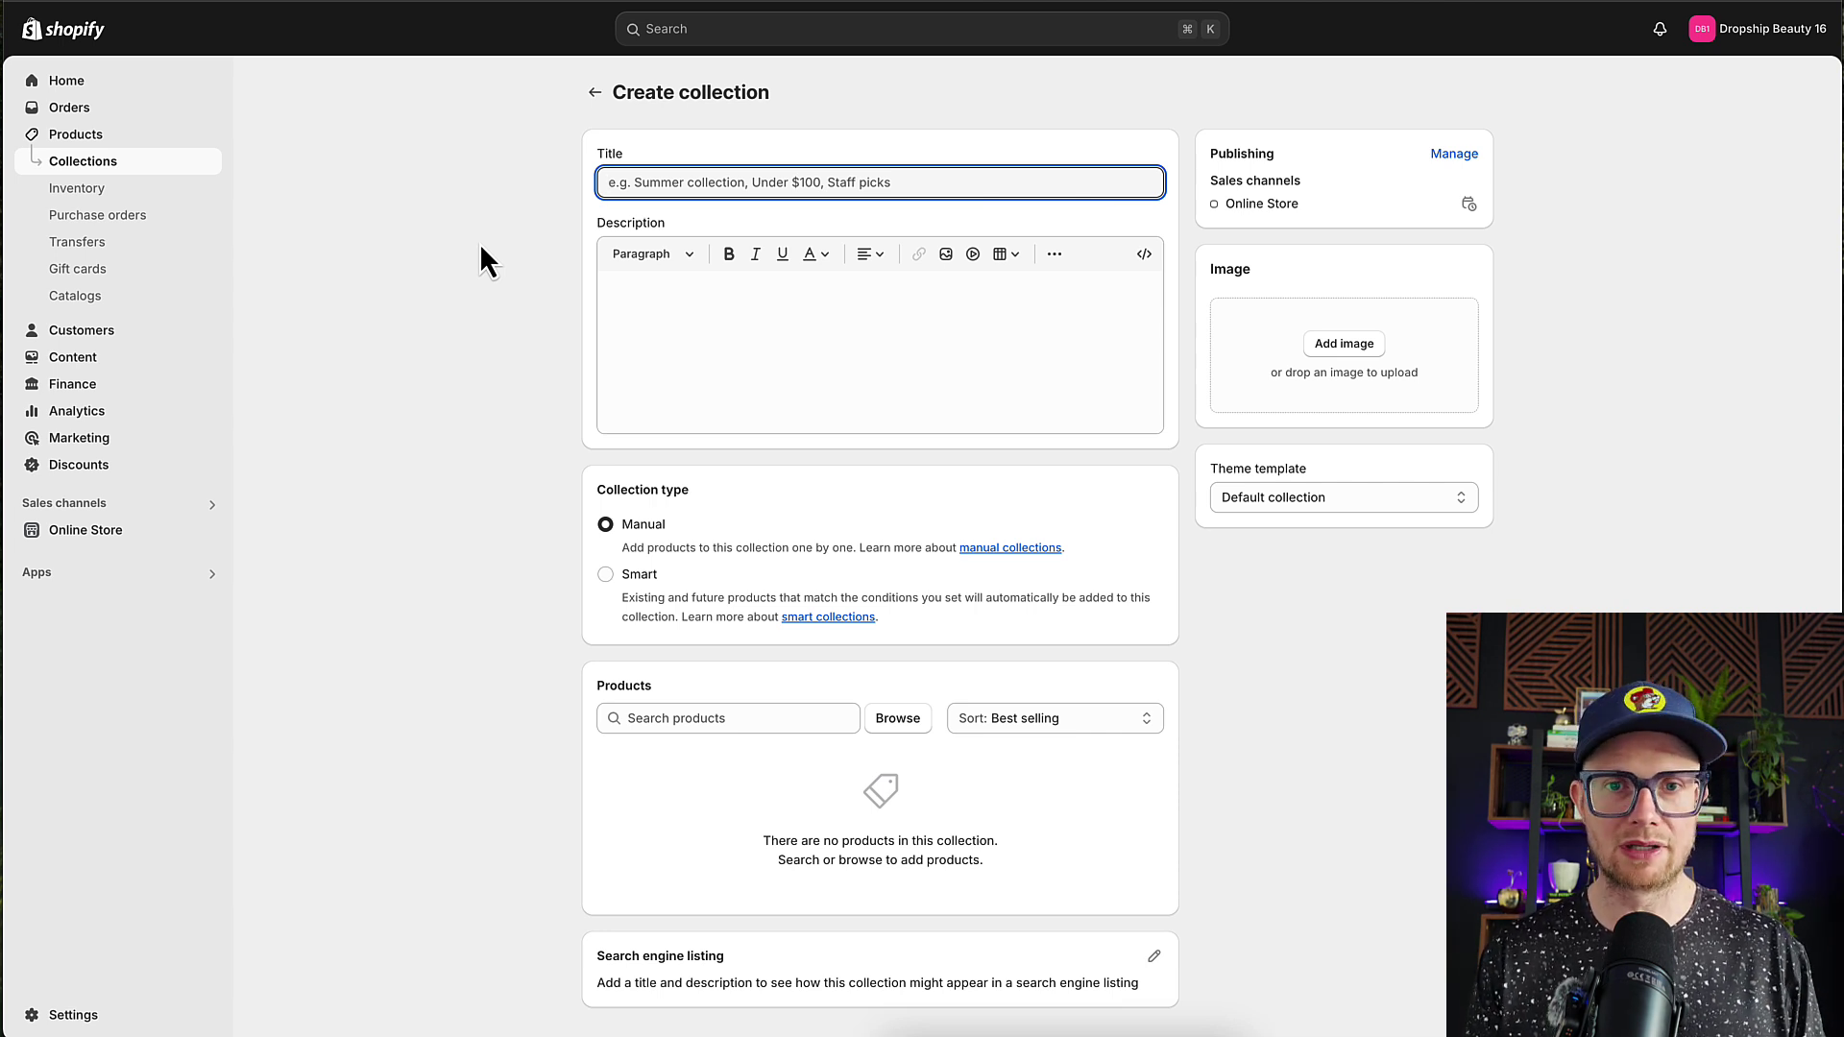
type("Bulk ")
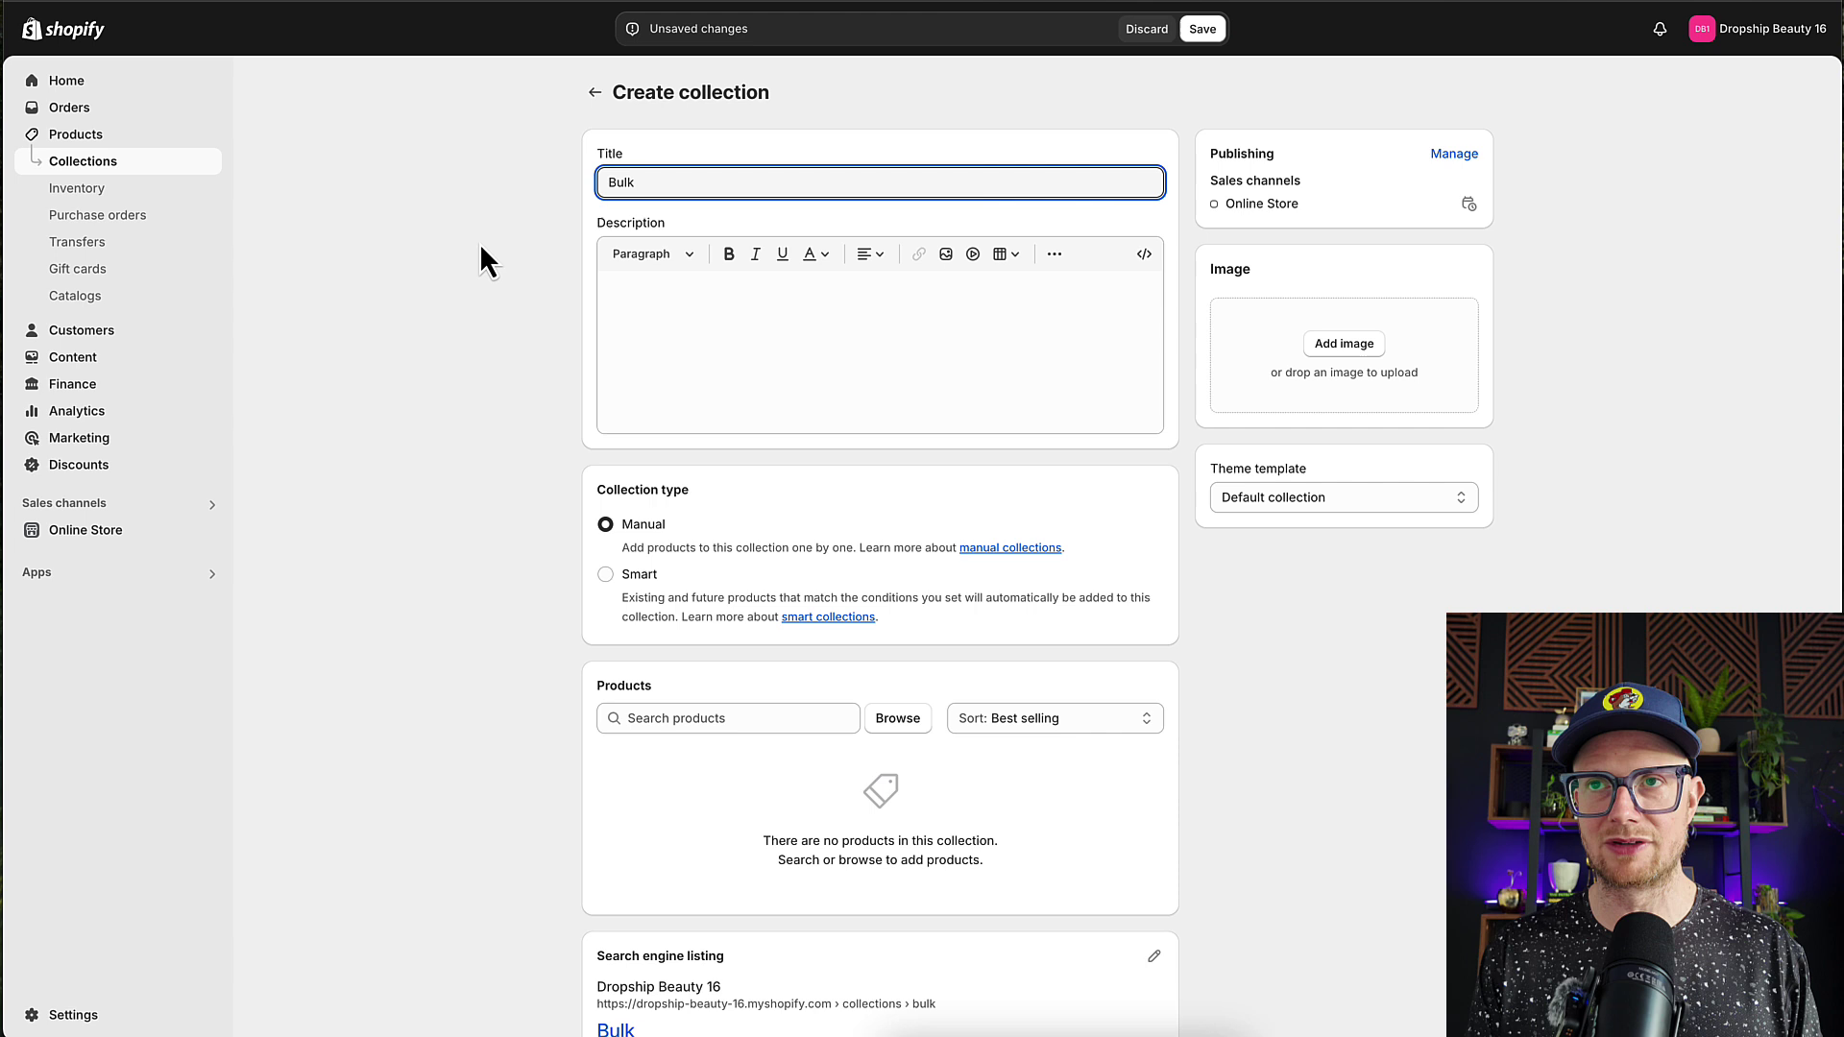
type("Hair")
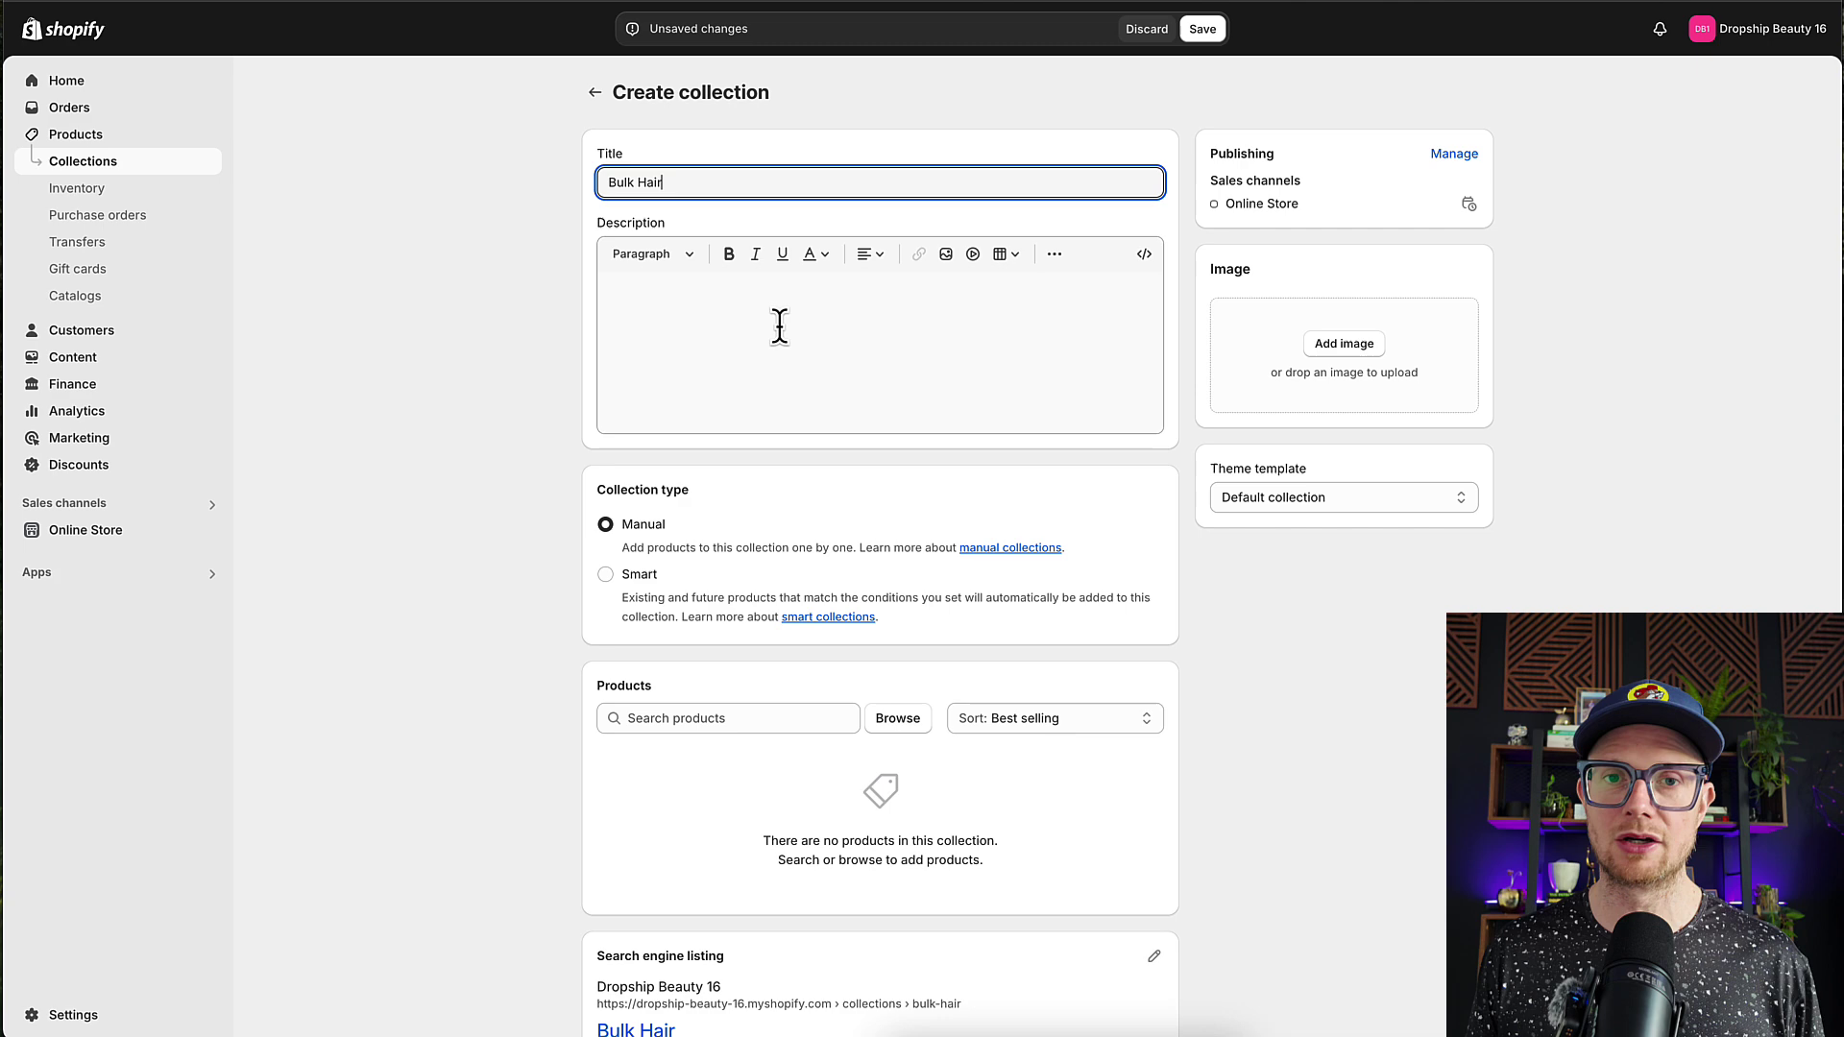
scroll(778, 327, "down", 1)
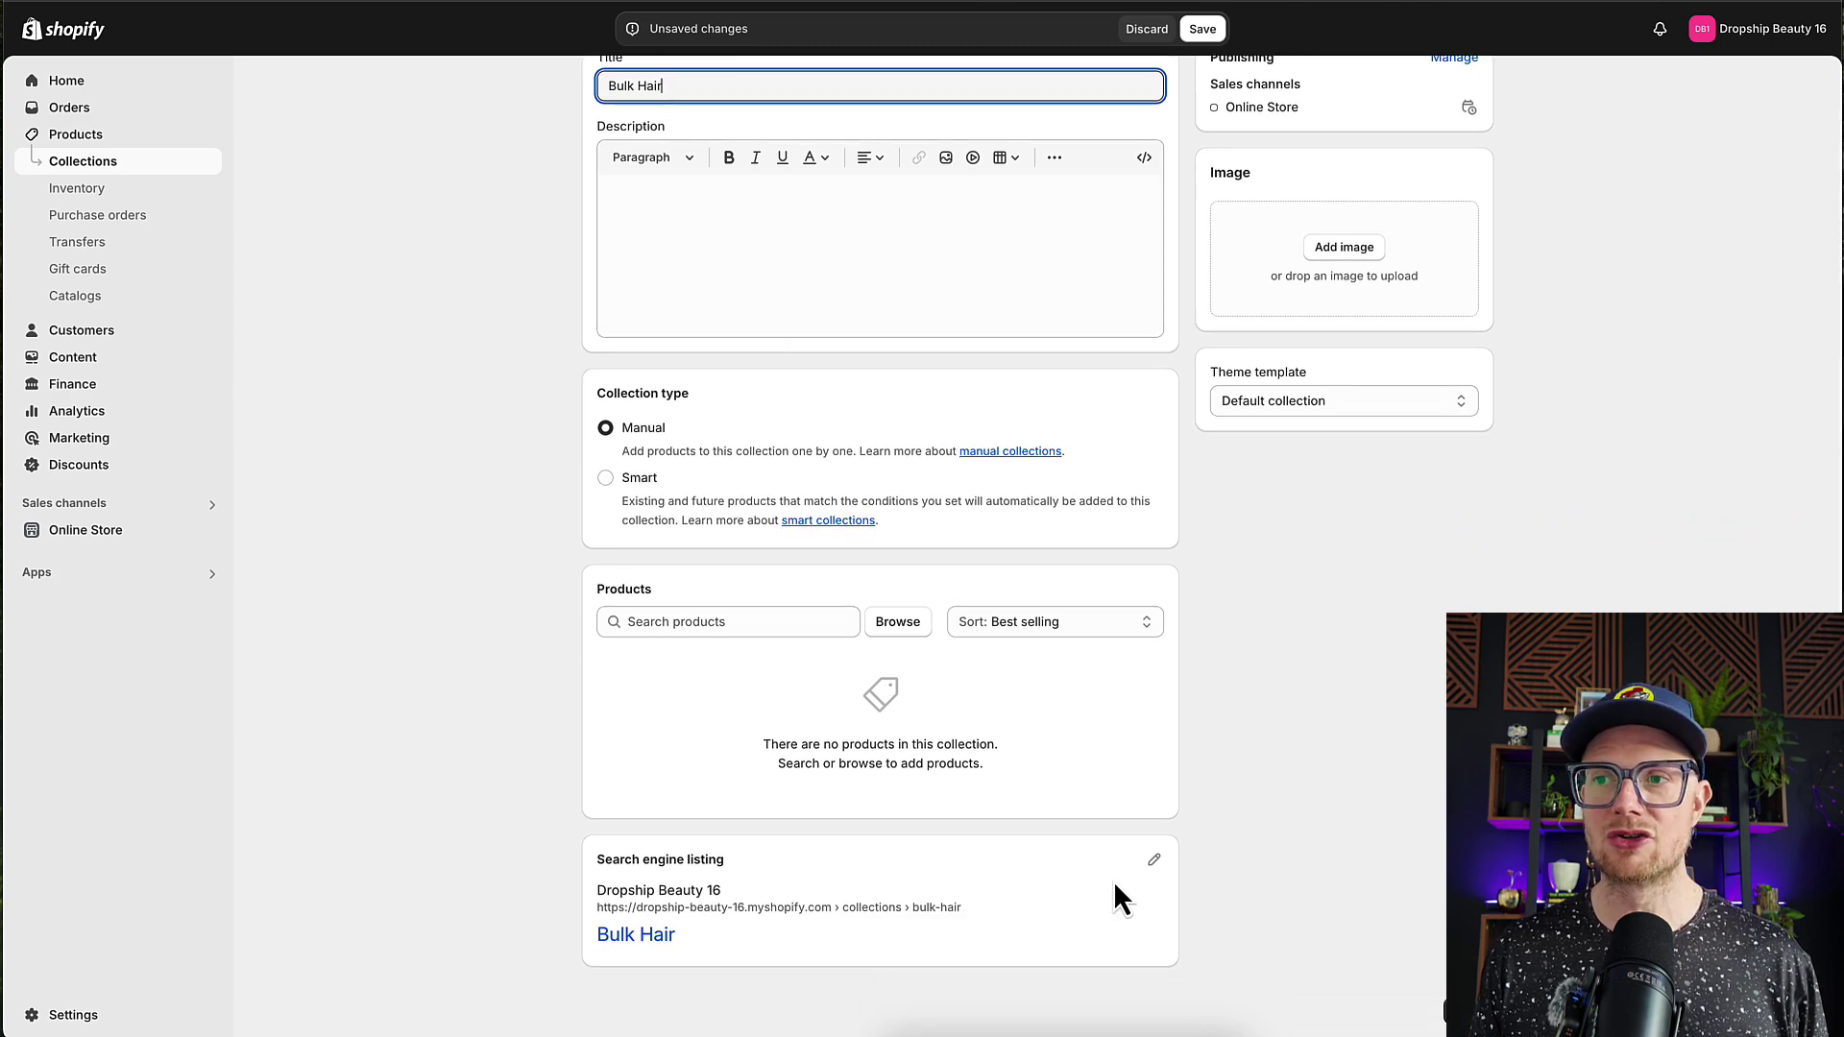
left_click(1154, 859)
scroll(975, 882, "down", 3)
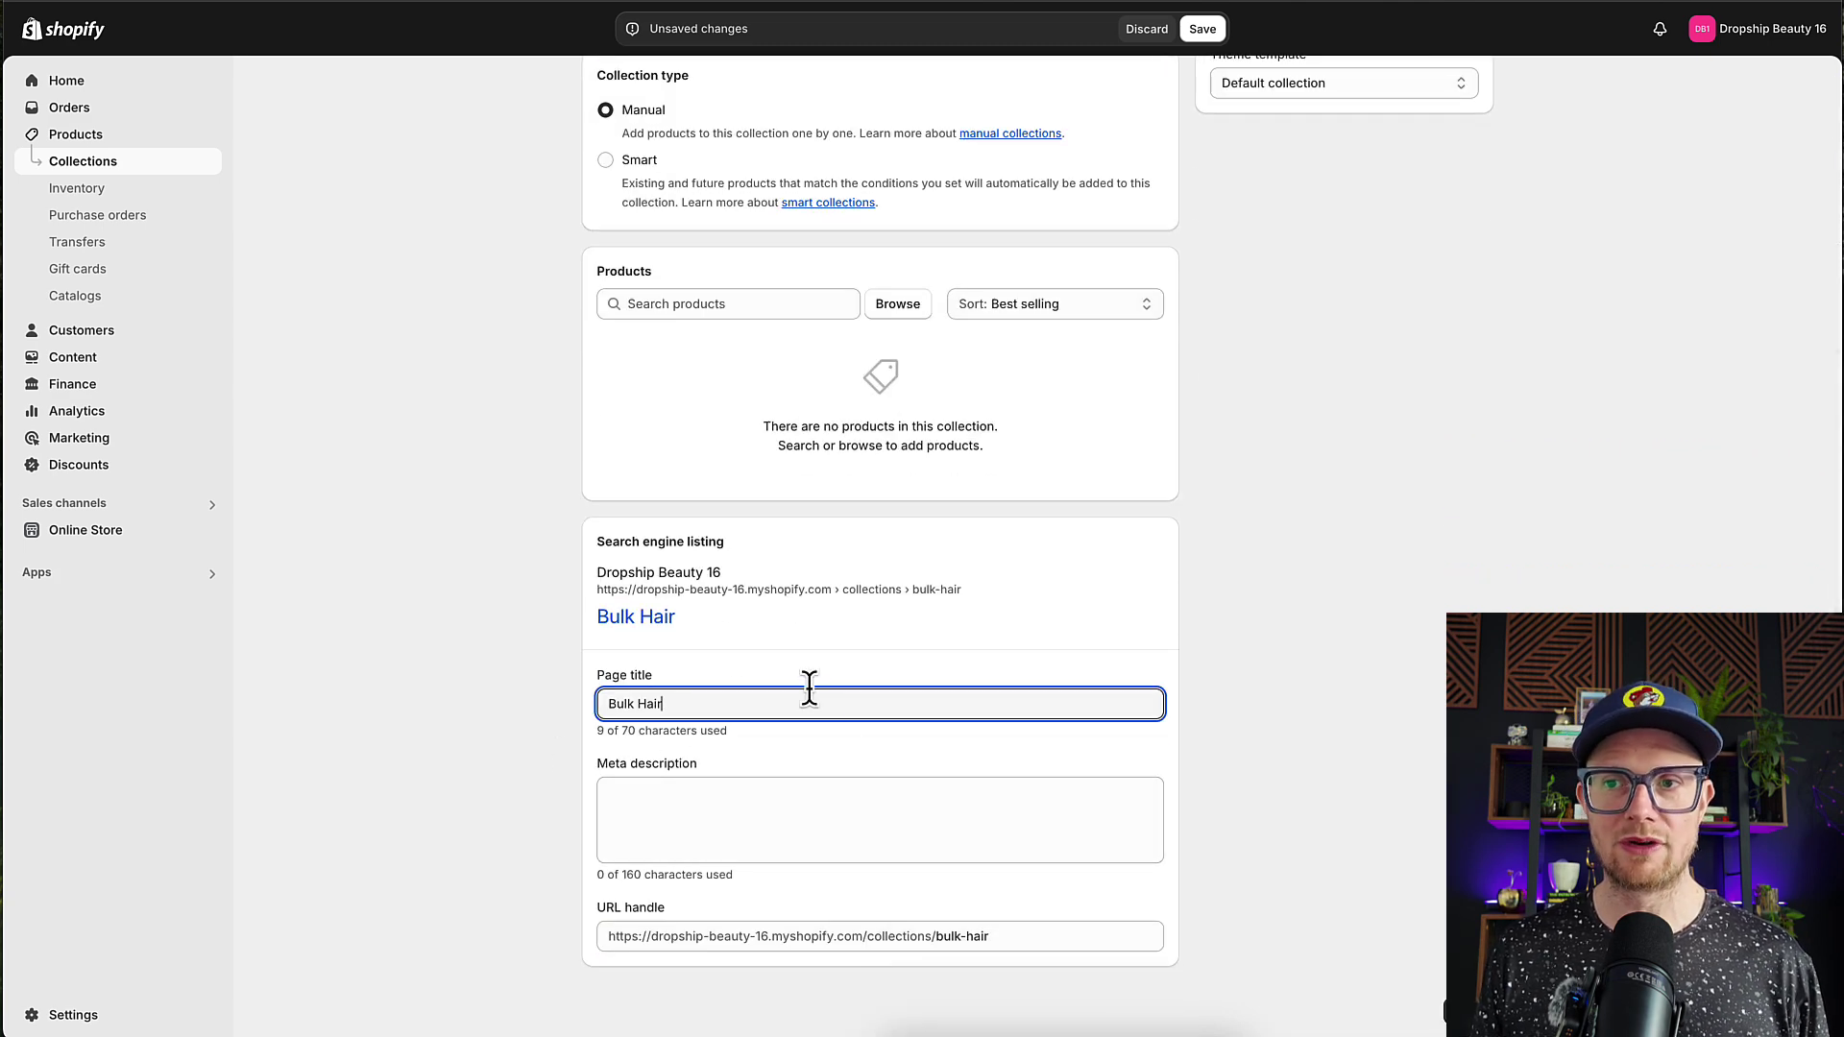
scroll(836, 753, "up", 4)
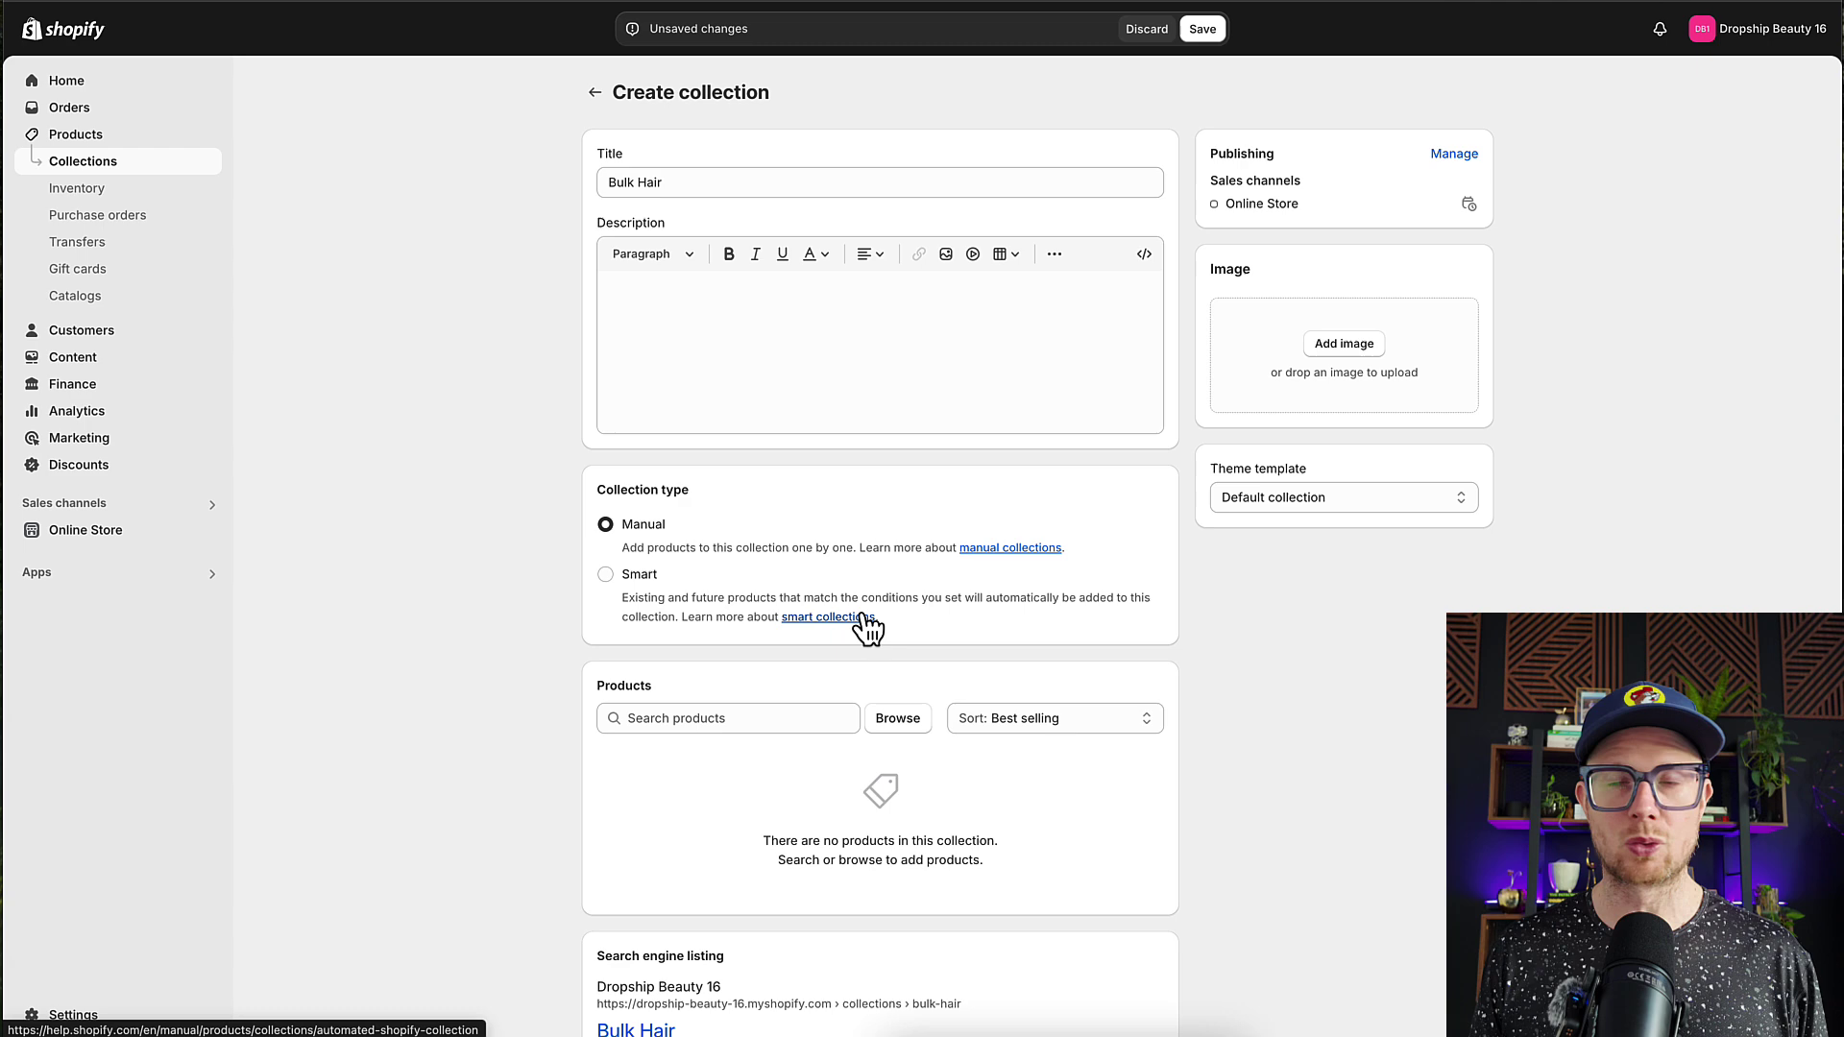
left_click(1203, 29)
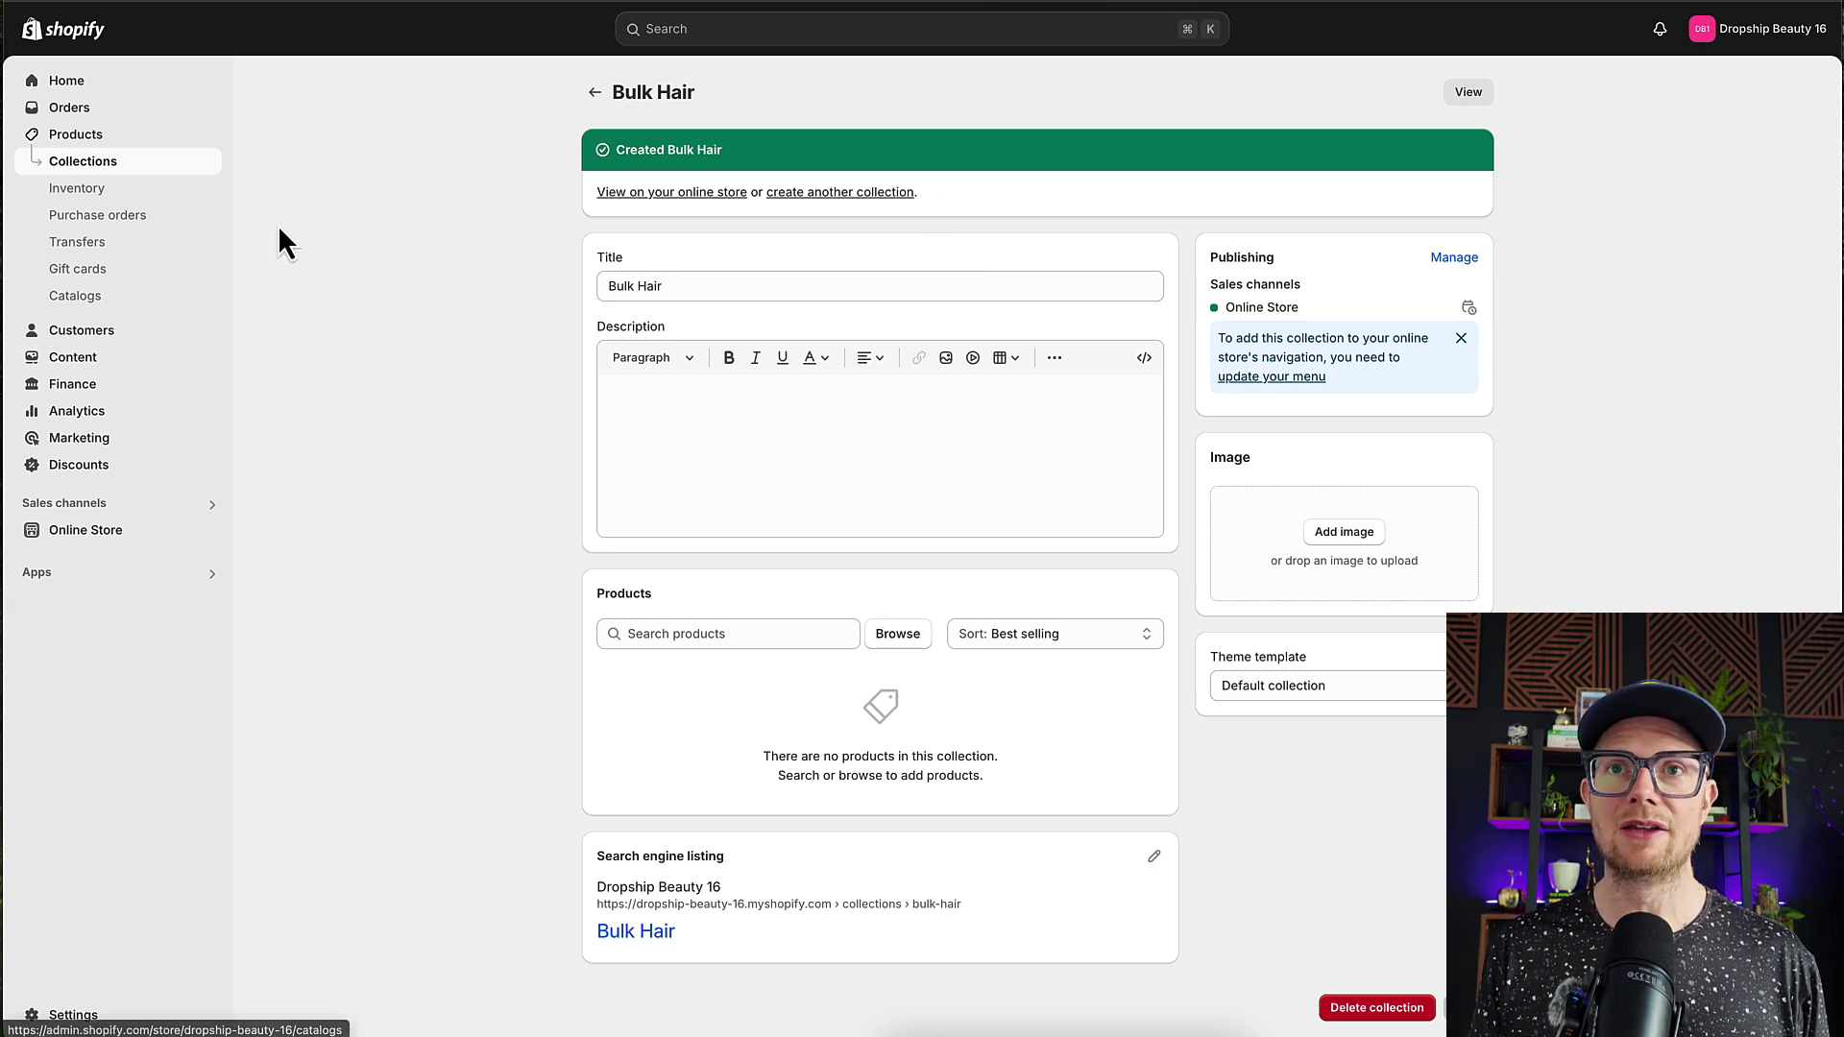
Open the Dropship Beauty catalogue filtered to the Bulk Braiding Hair Extensions collection
left_click(35, 576)
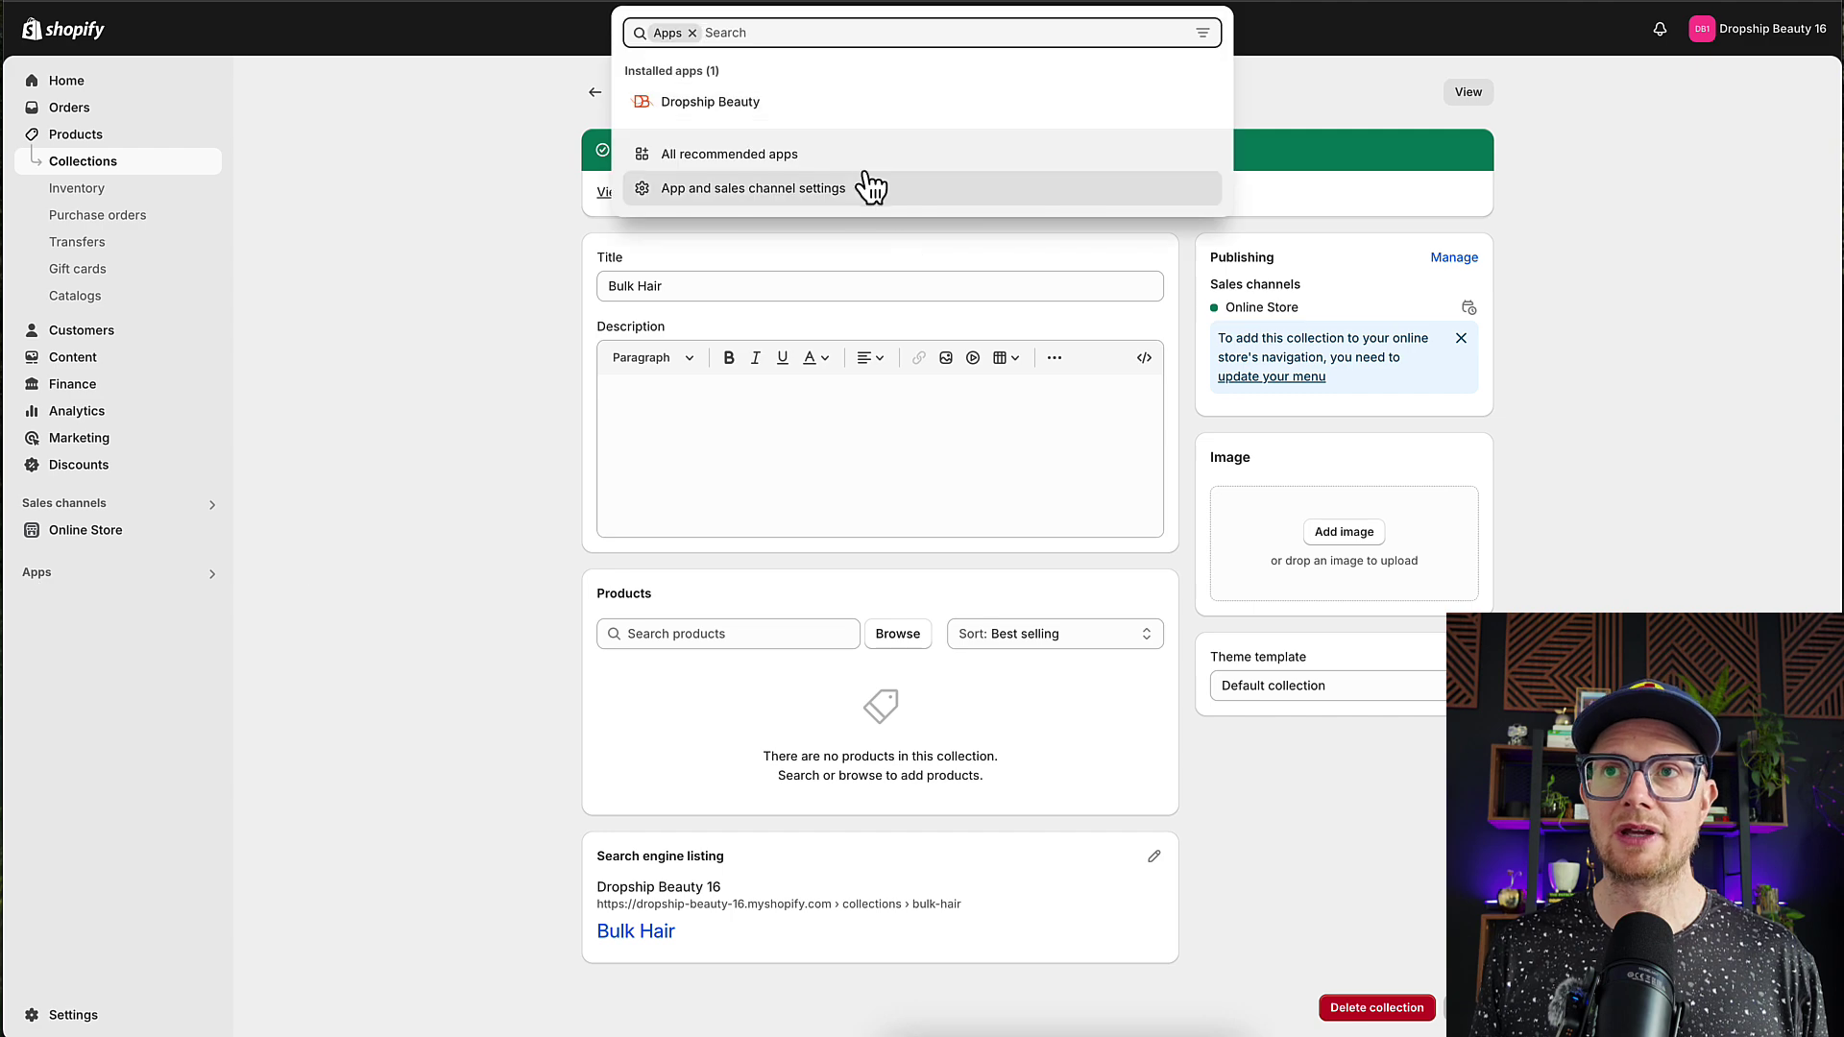
left_click(720, 107)
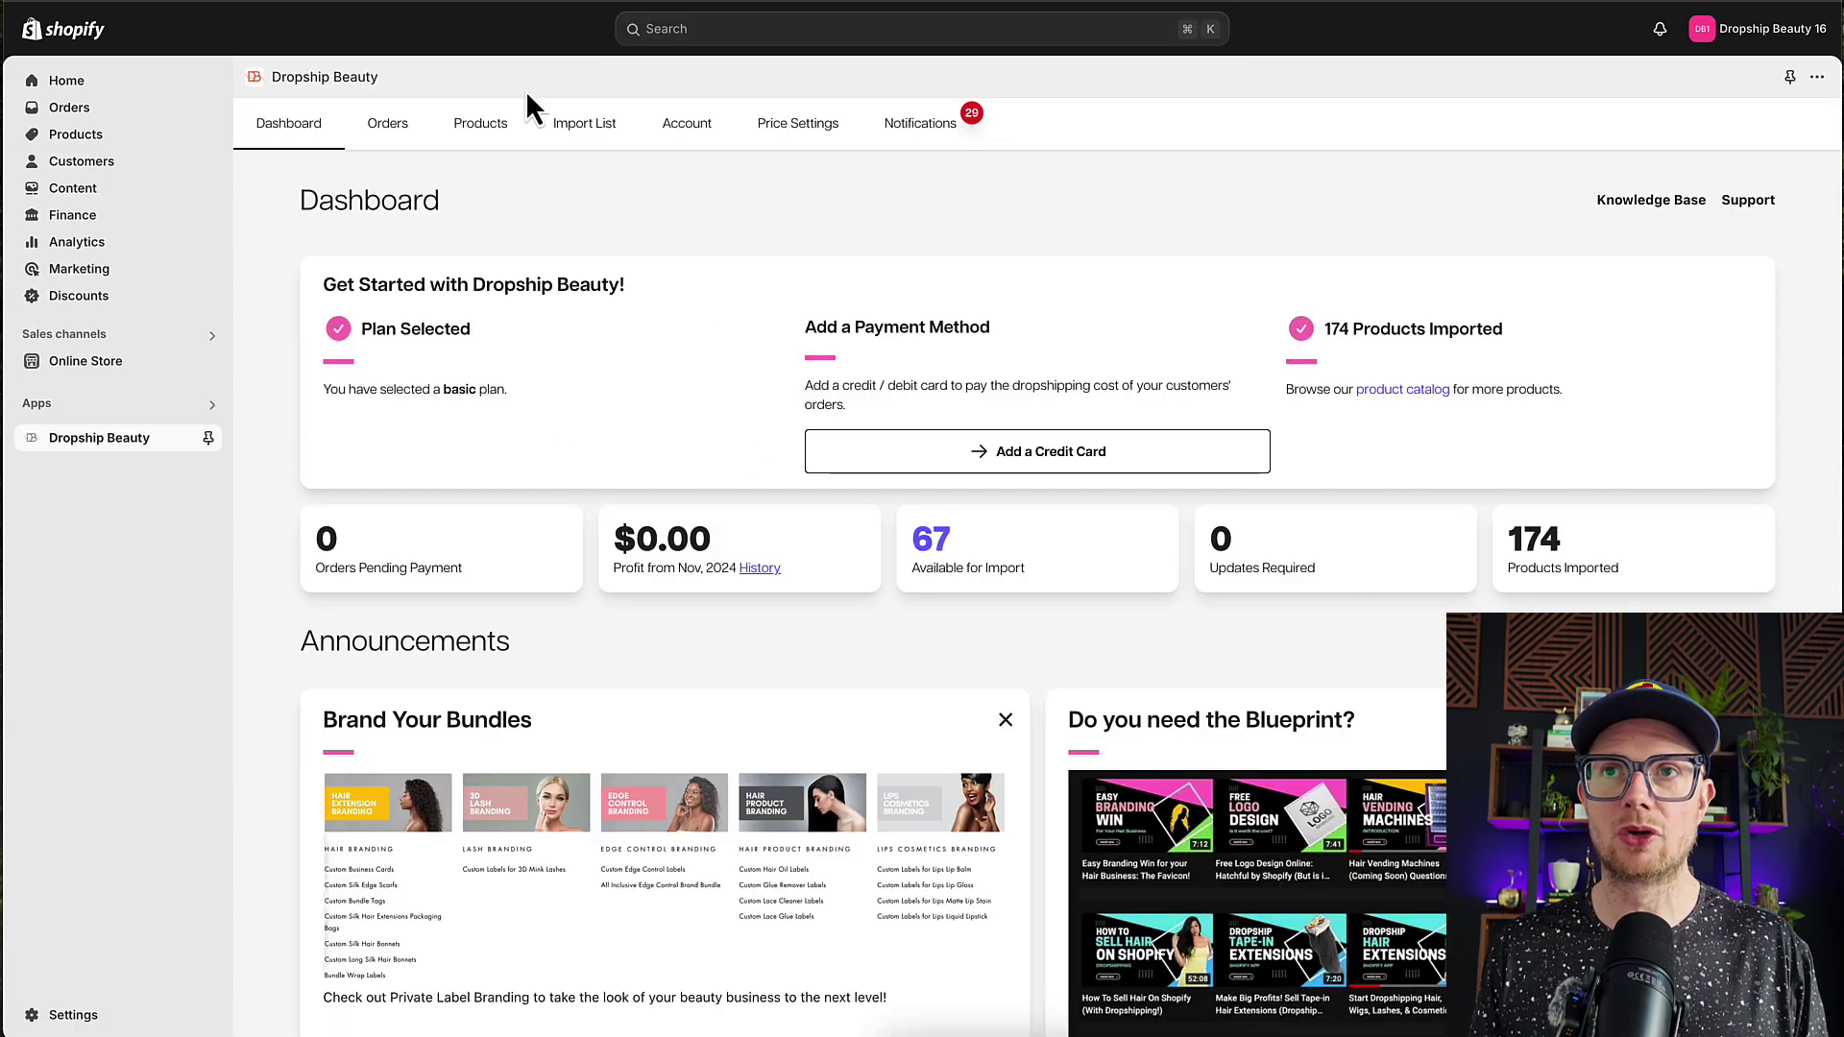
left_click(481, 124)
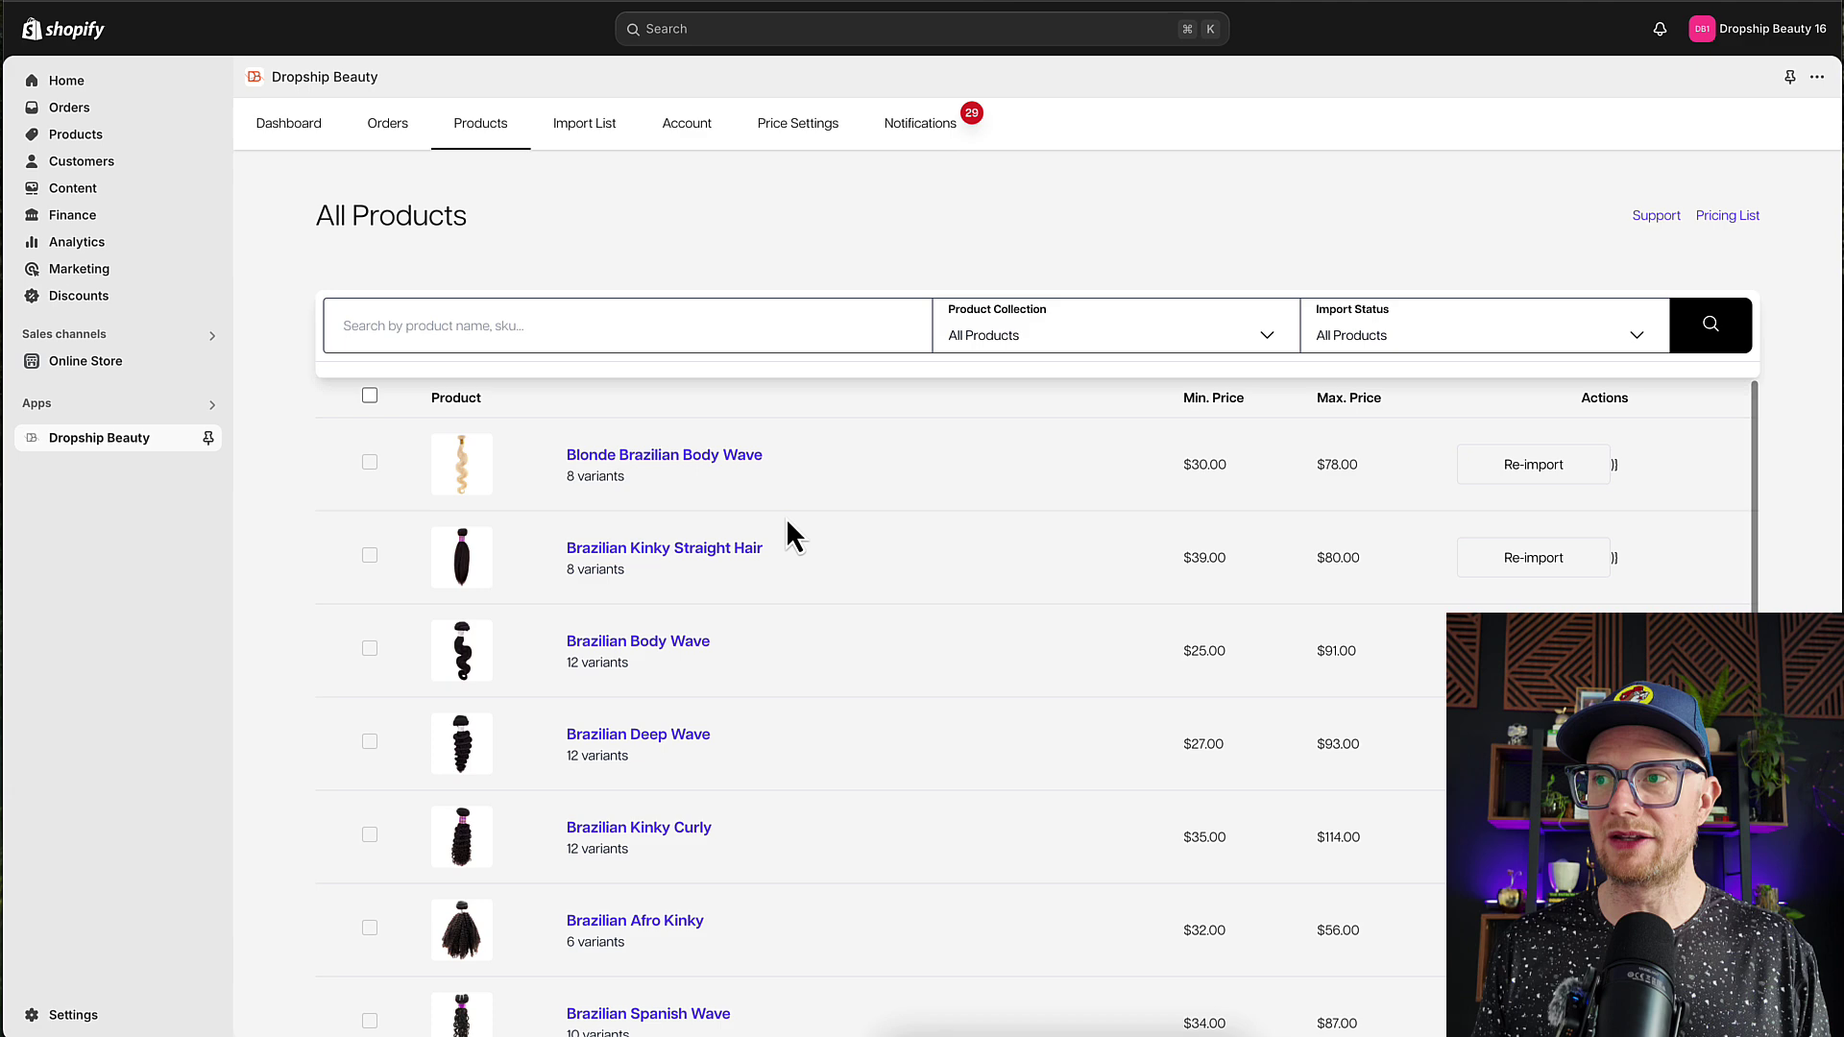
scroll(788, 521, "down", 15)
scroll(762, 490, "down", 5)
scroll(797, 490, "up", 20)
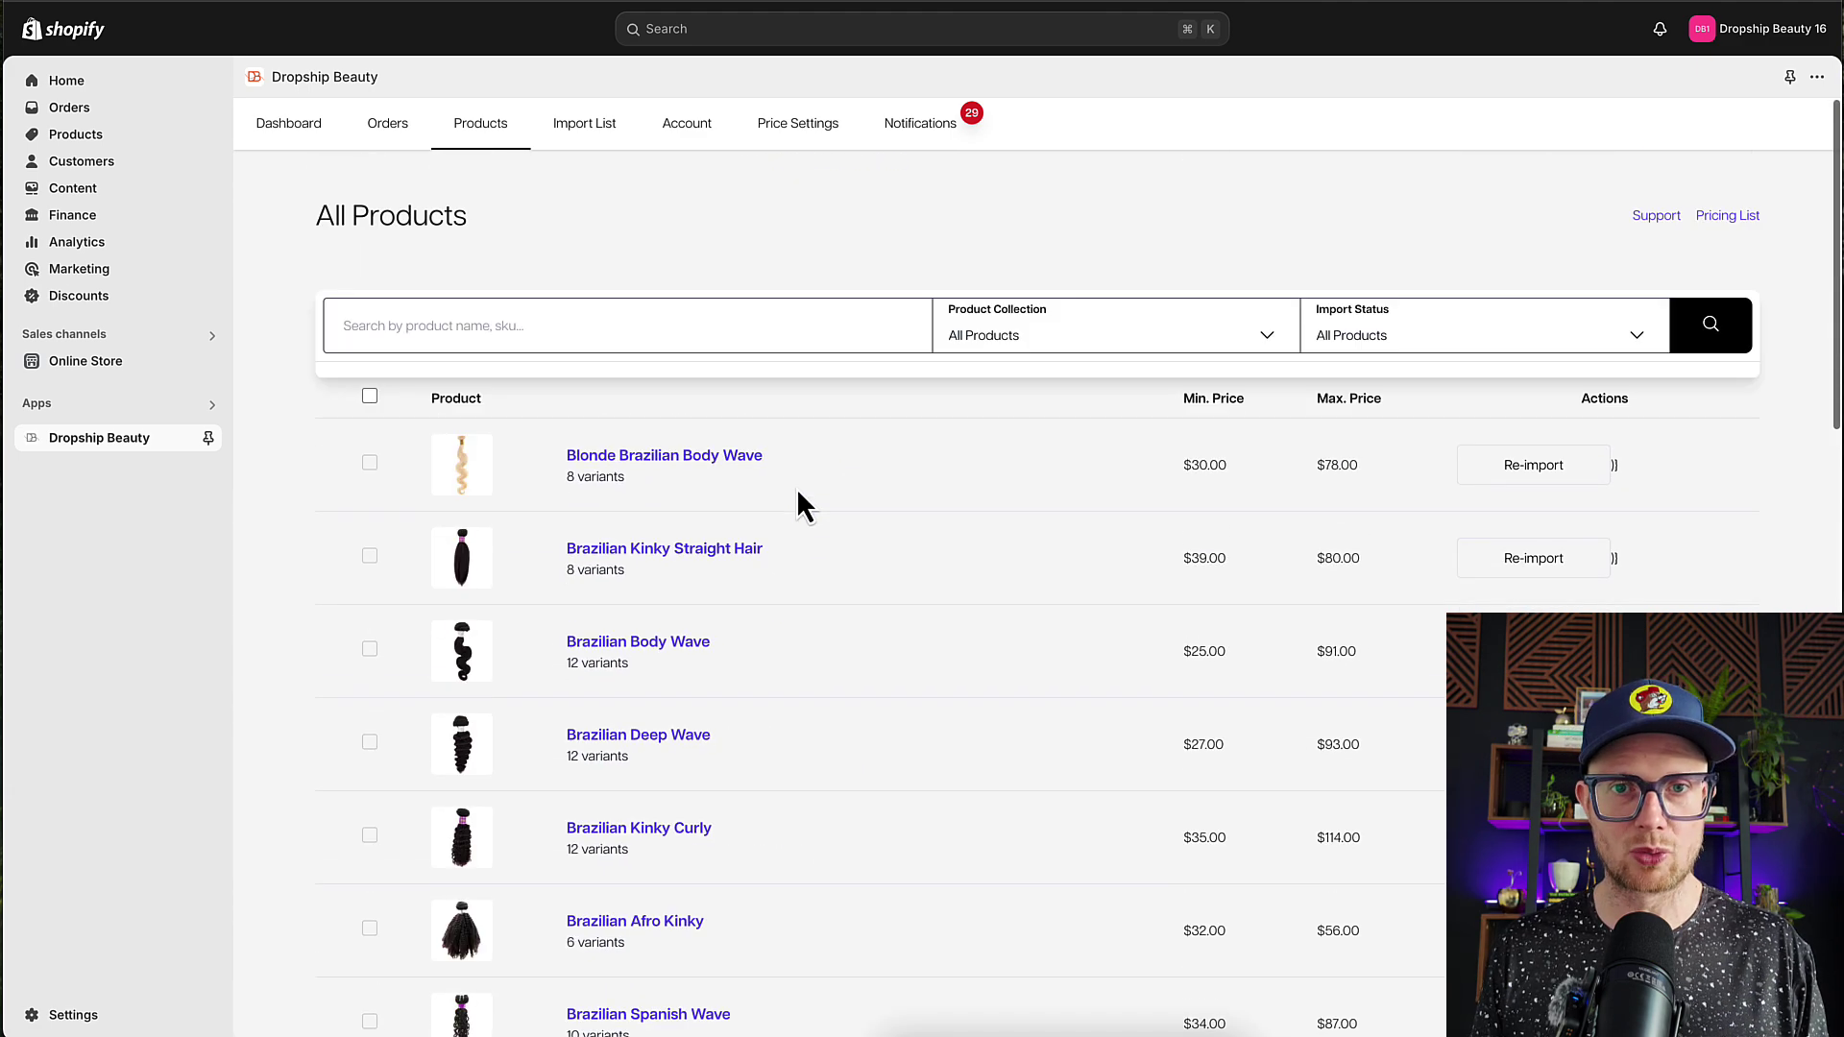
left_click(991, 331)
left_click(1042, 534)
scroll(739, 476, "down", 3)
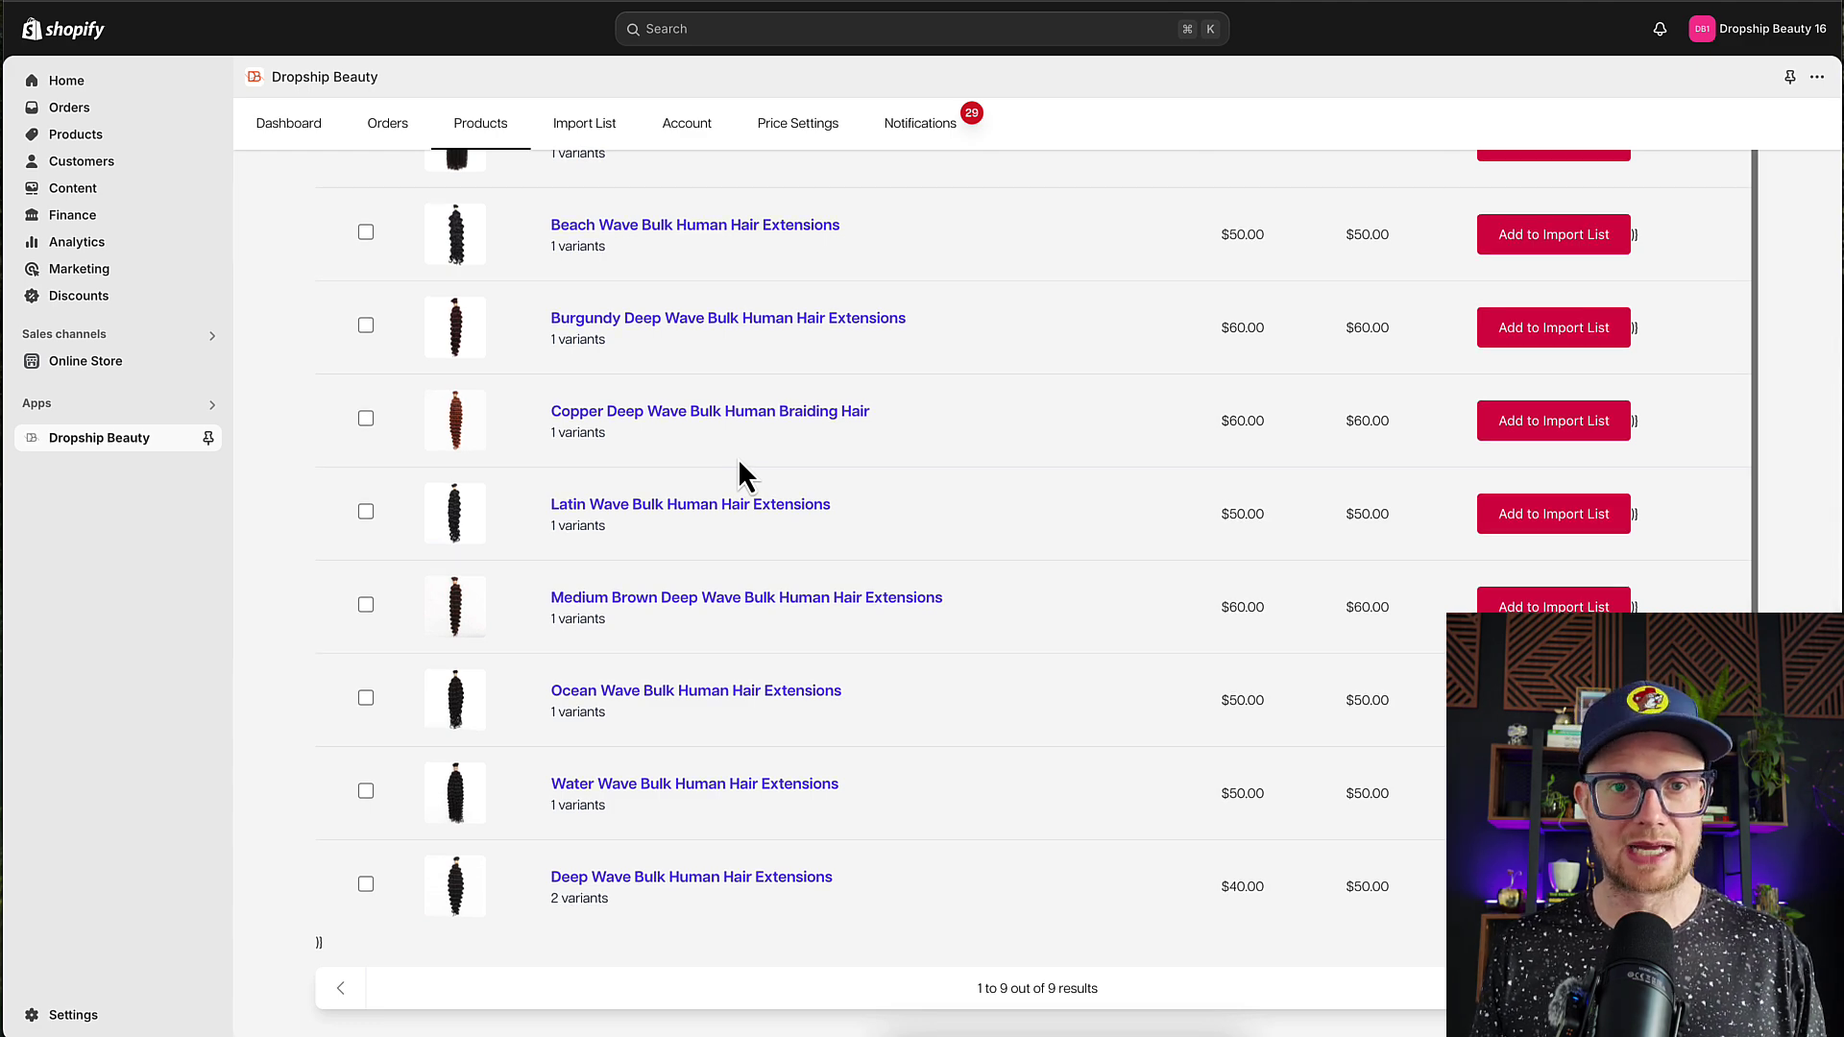
scroll(737, 461, "up", 5)
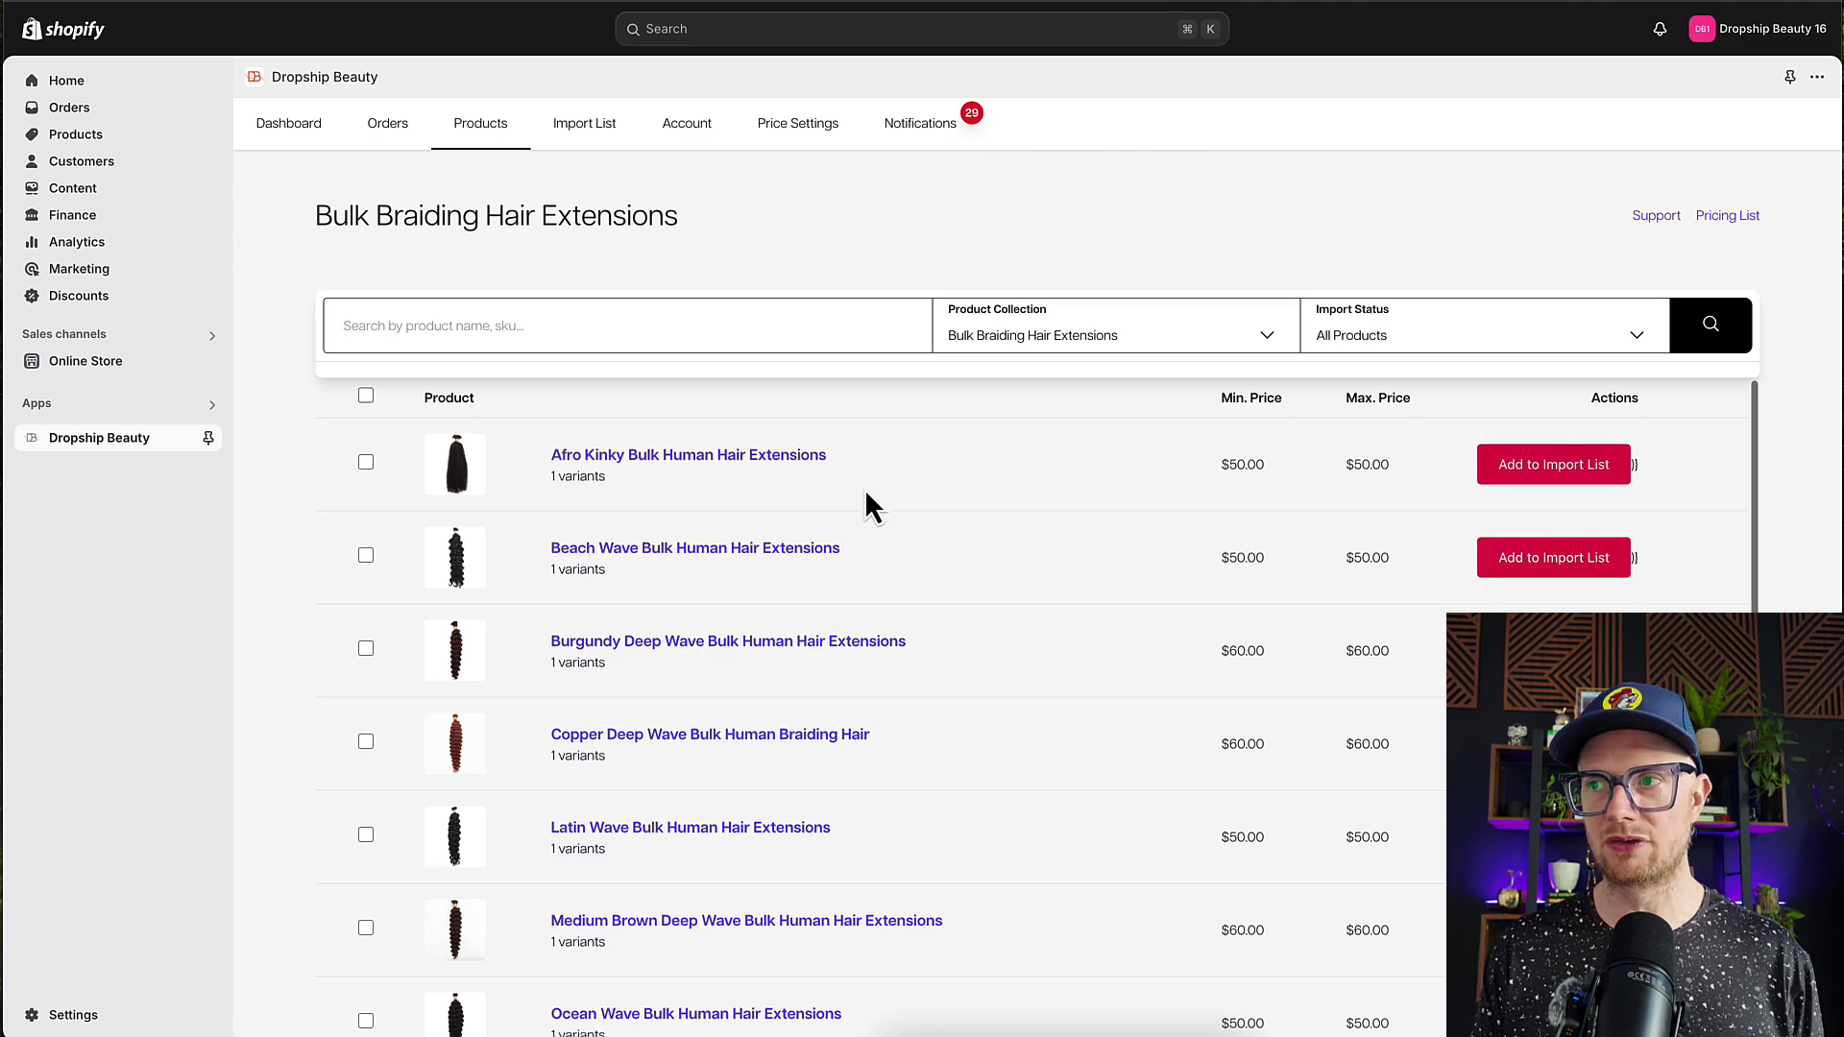
scroll(872, 490, "down", 2)
scroll(908, 529, "down", 1)
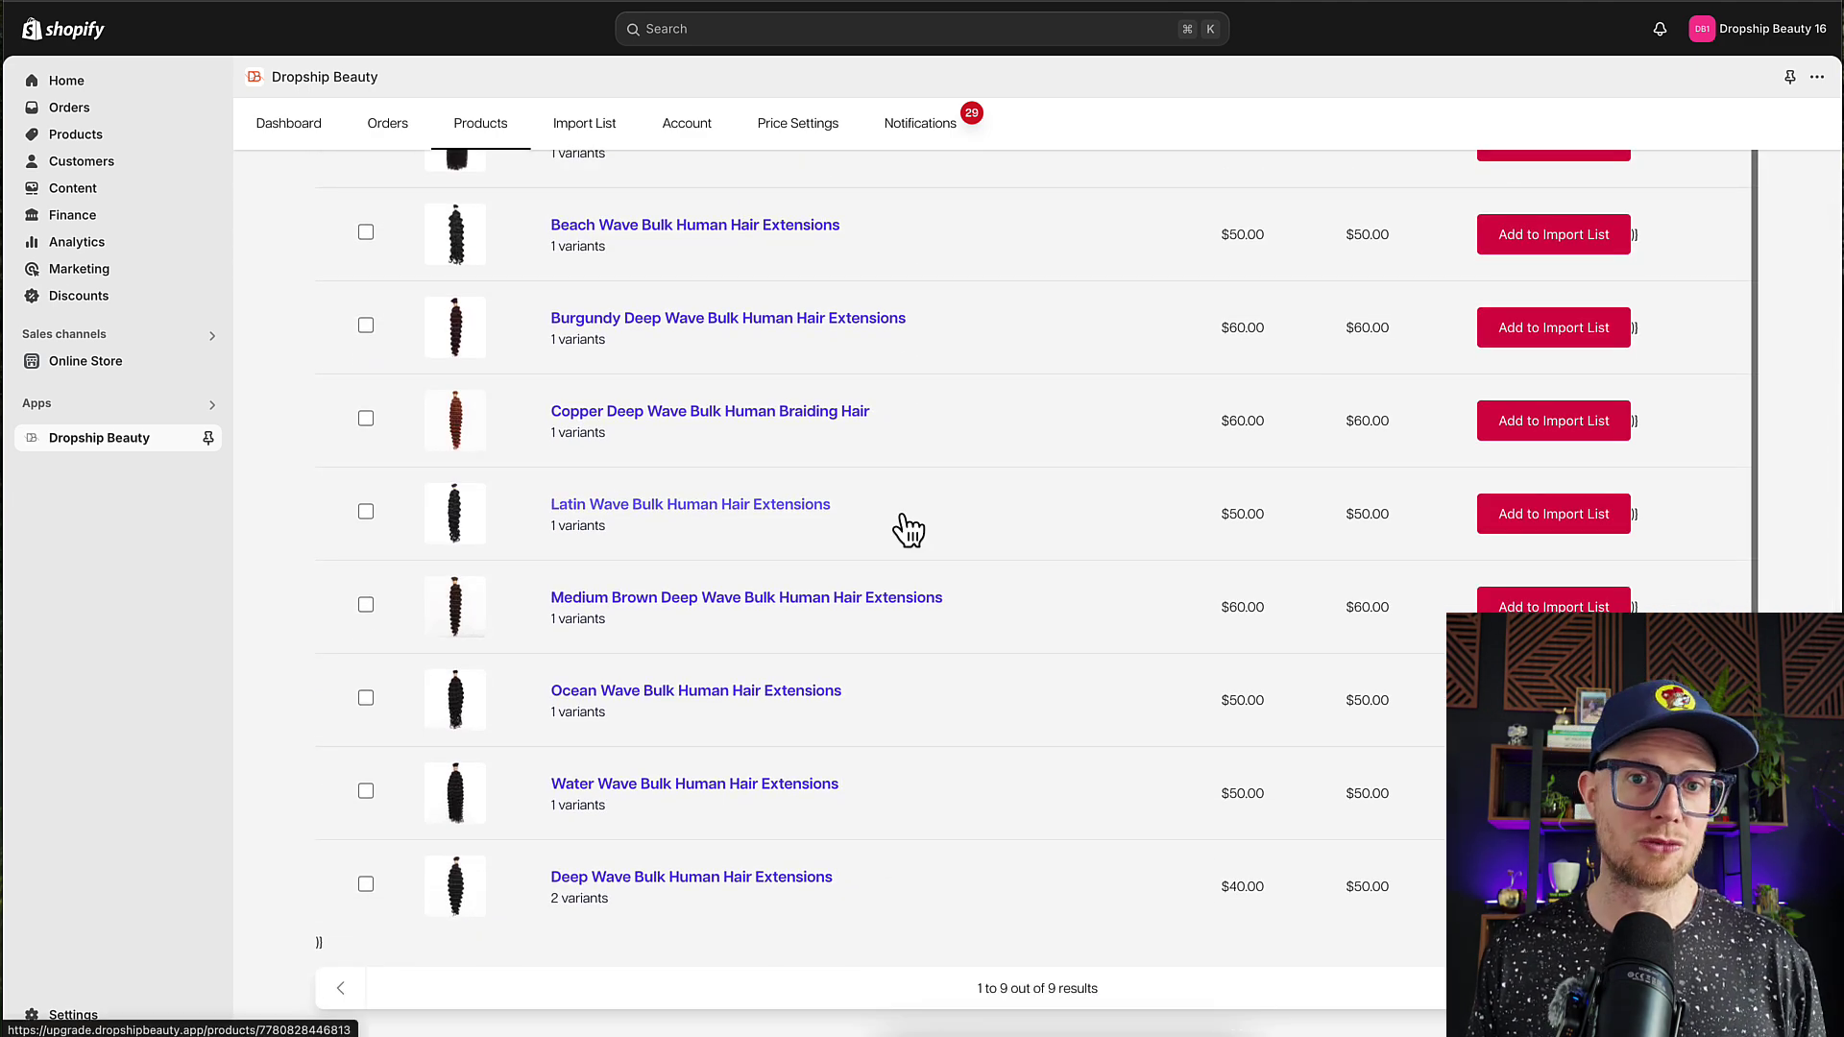
scroll(908, 529, "up", 3)
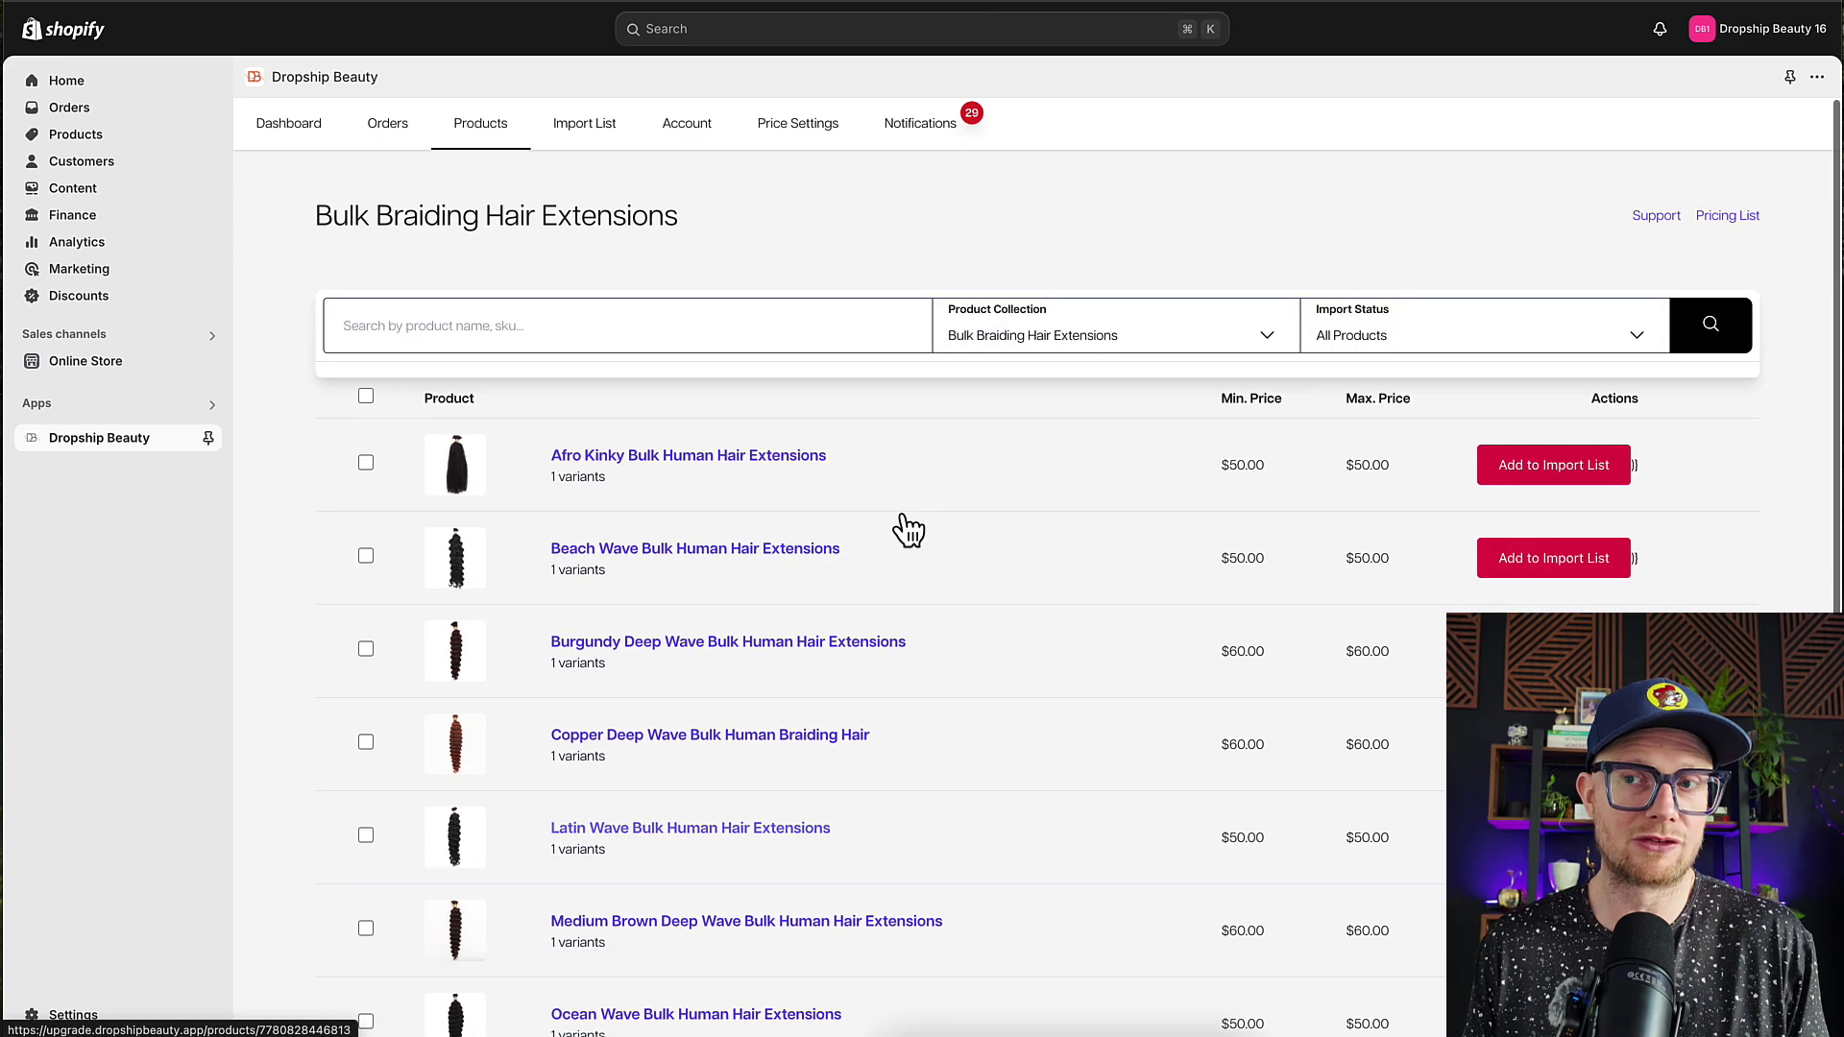
Select all nine Bulk Braiding Hair Extensions products and confirm adding them to the import list
left_click(366, 396)
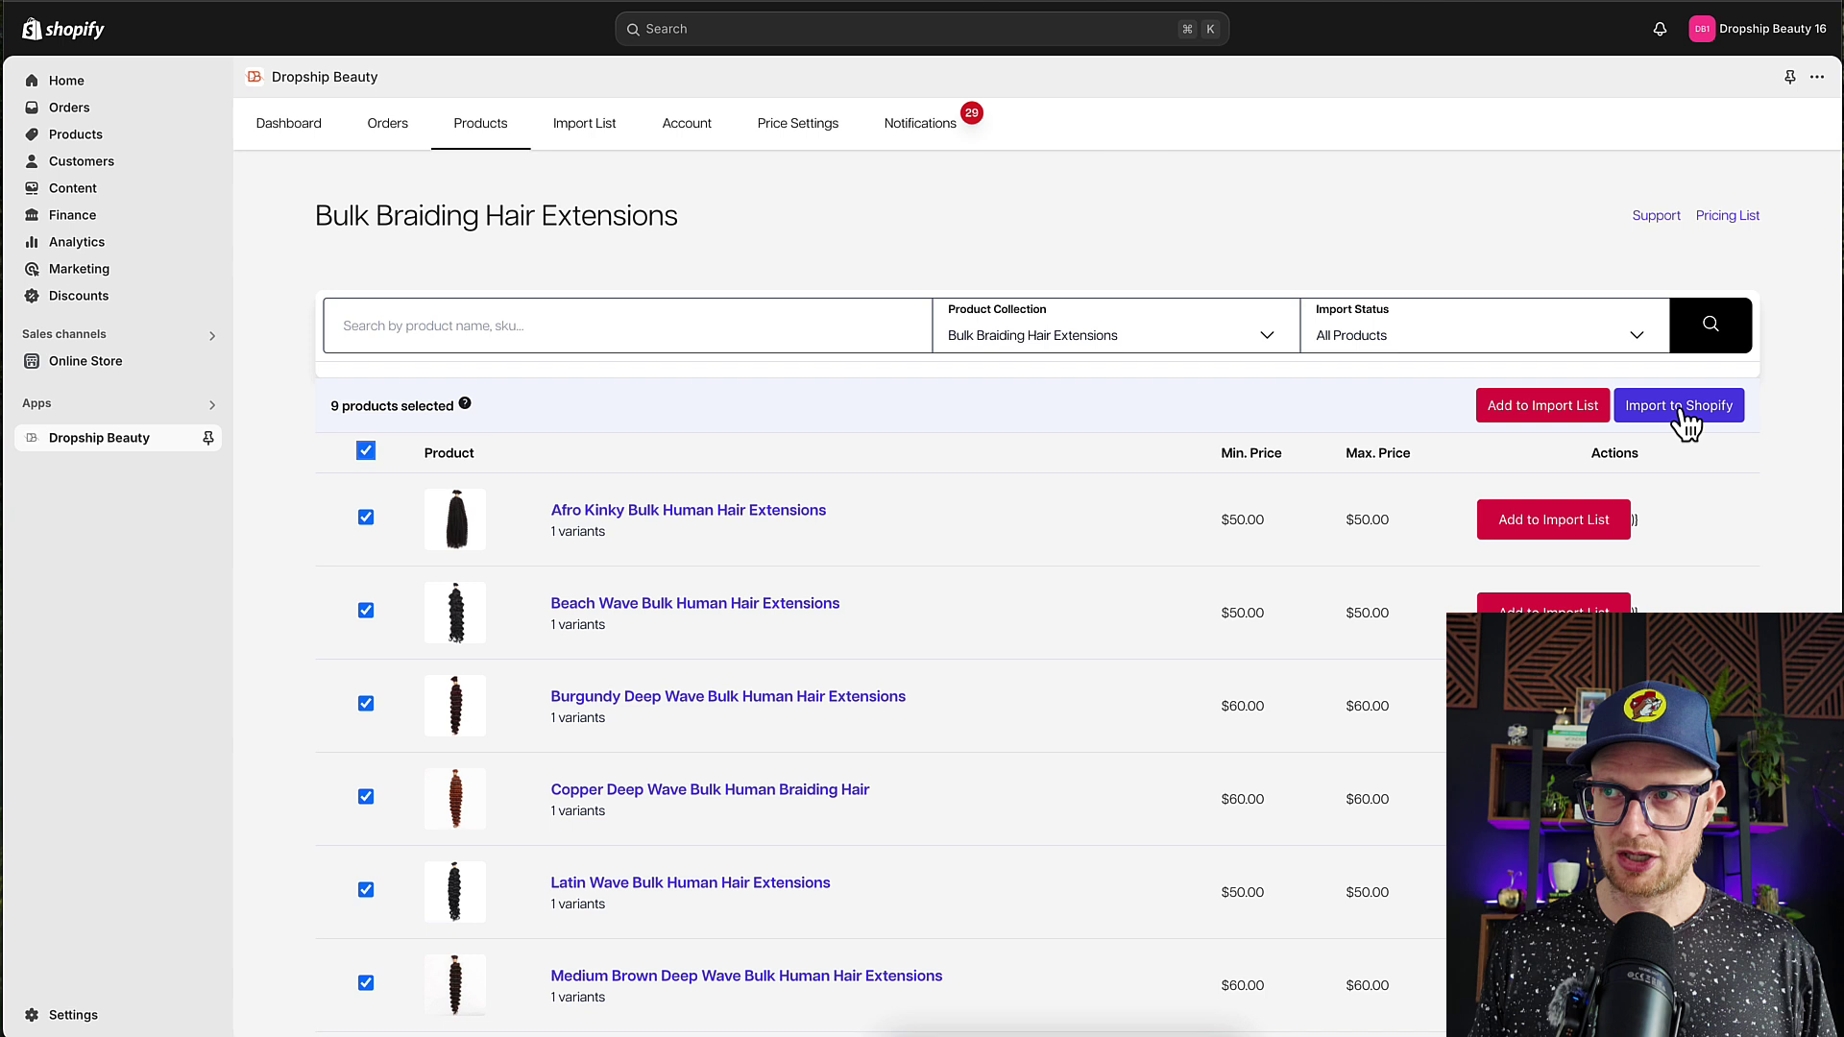
left_click(1542, 416)
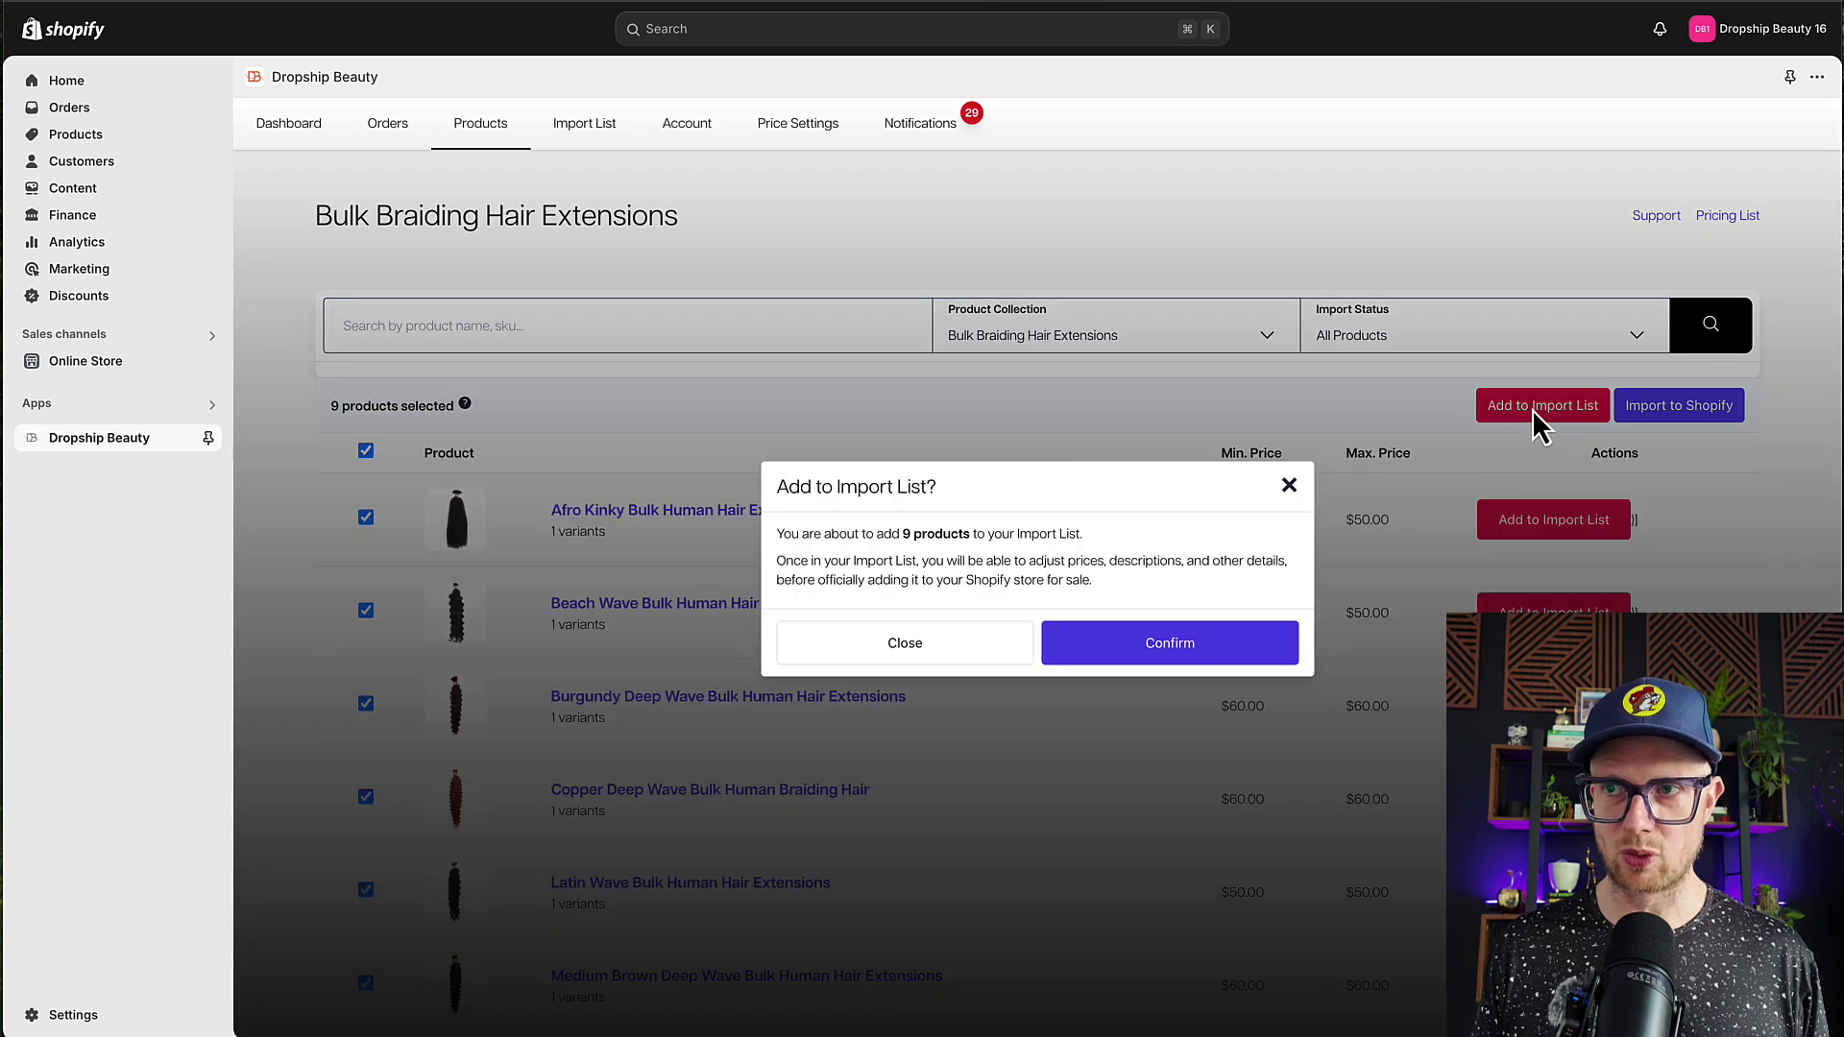
left_click(1156, 654)
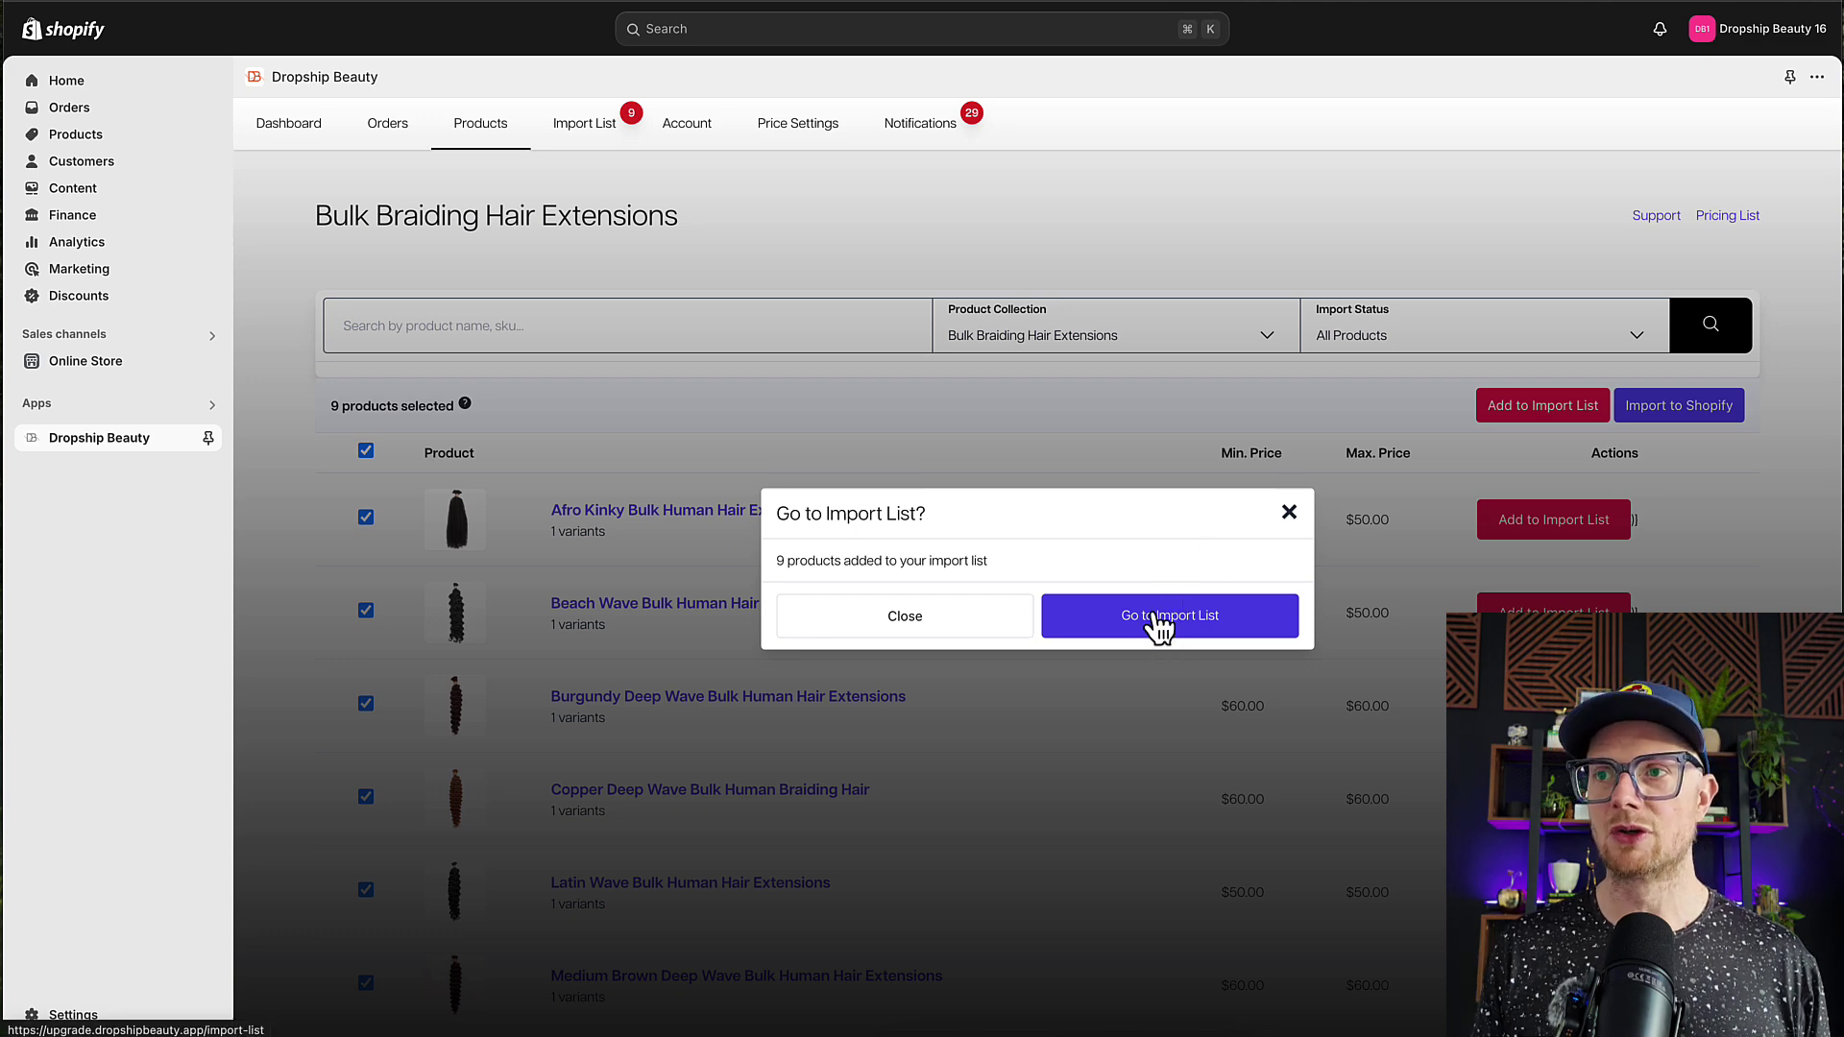
Look over the import list, the Afro Kinky product and the catalogue's collection filter
left_click(1150, 619)
scroll(692, 598, "down", 2)
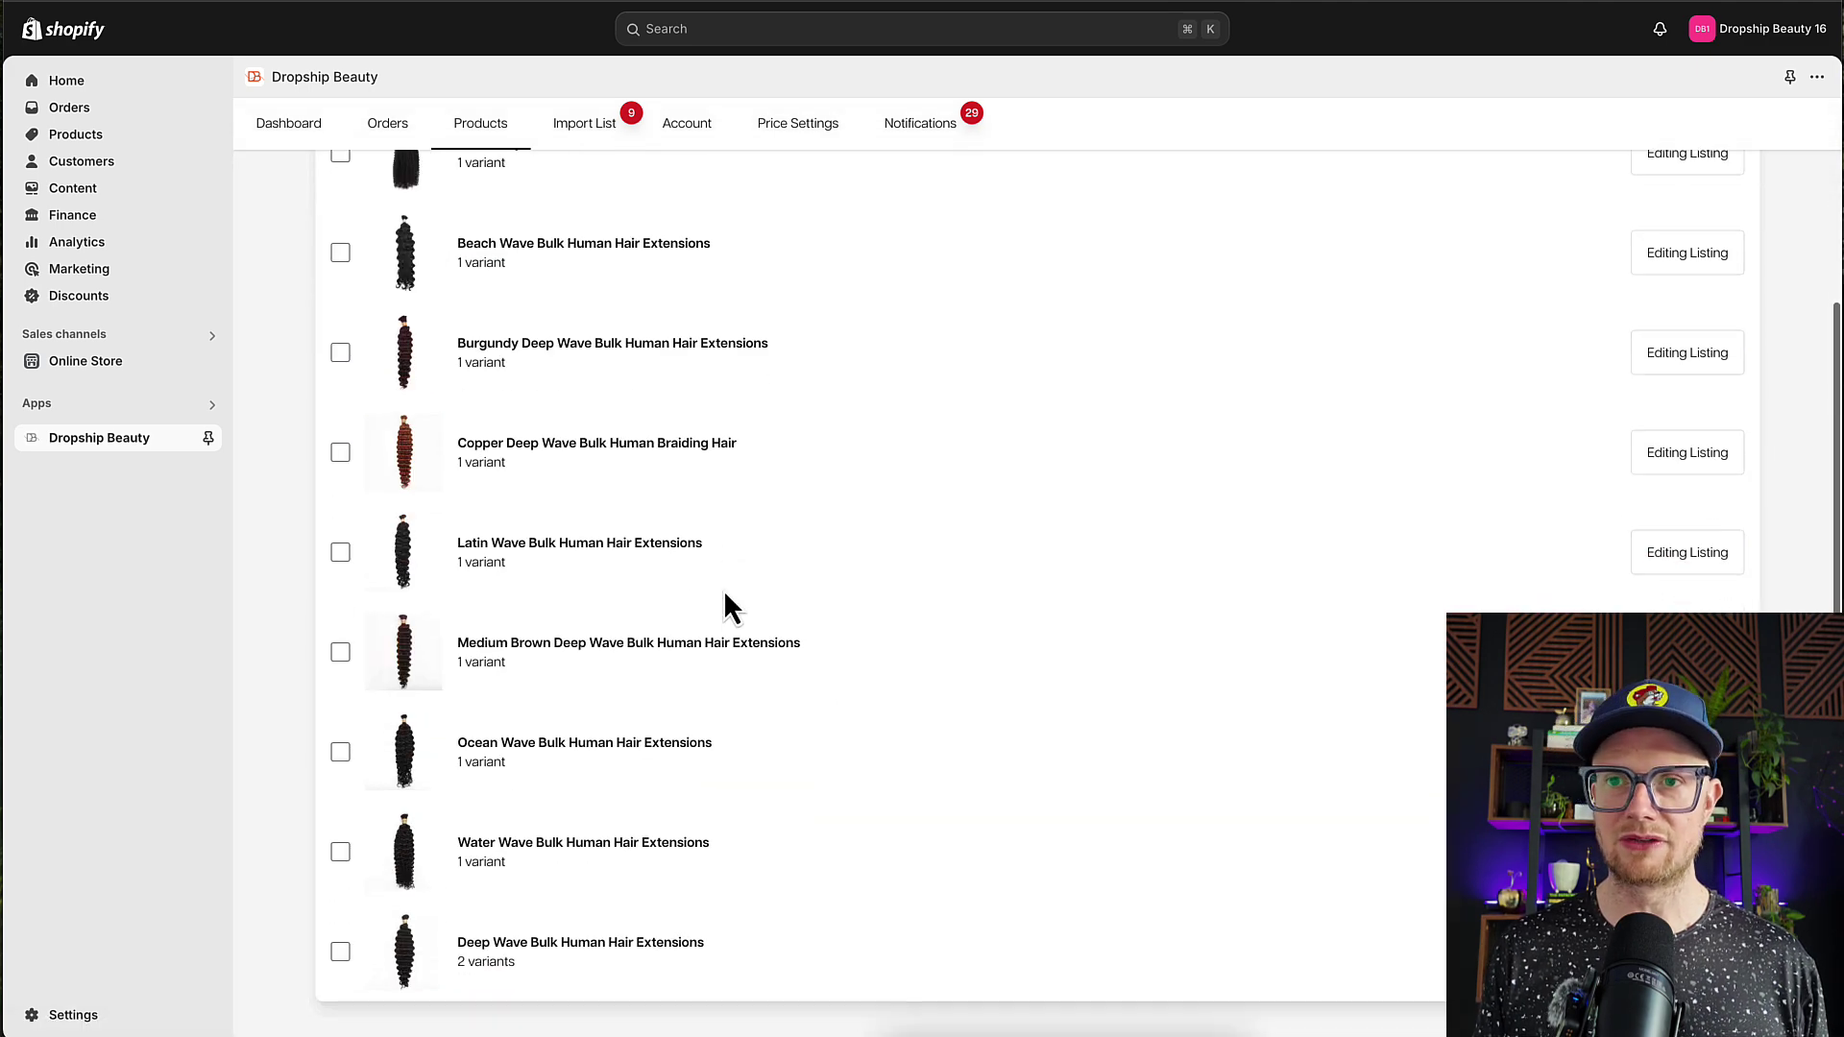
scroll(692, 561, "up", 2)
left_click(511, 403)
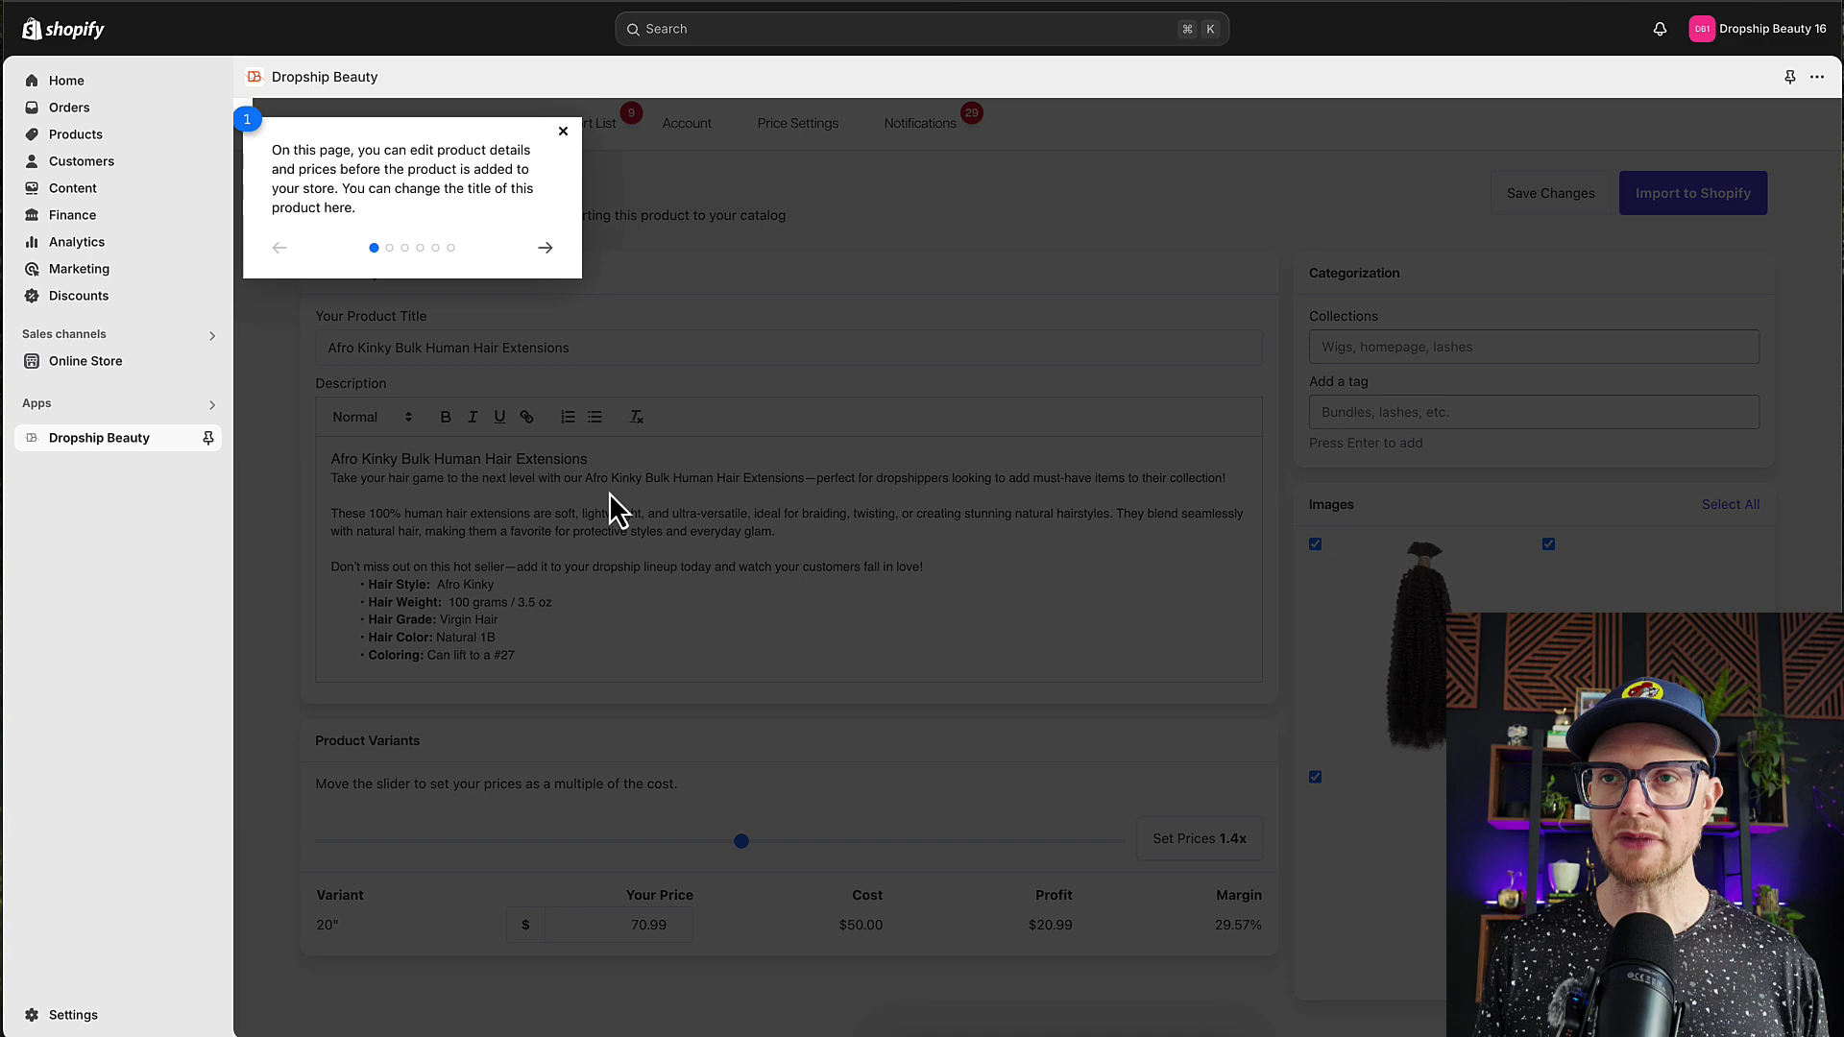
left_click(565, 134)
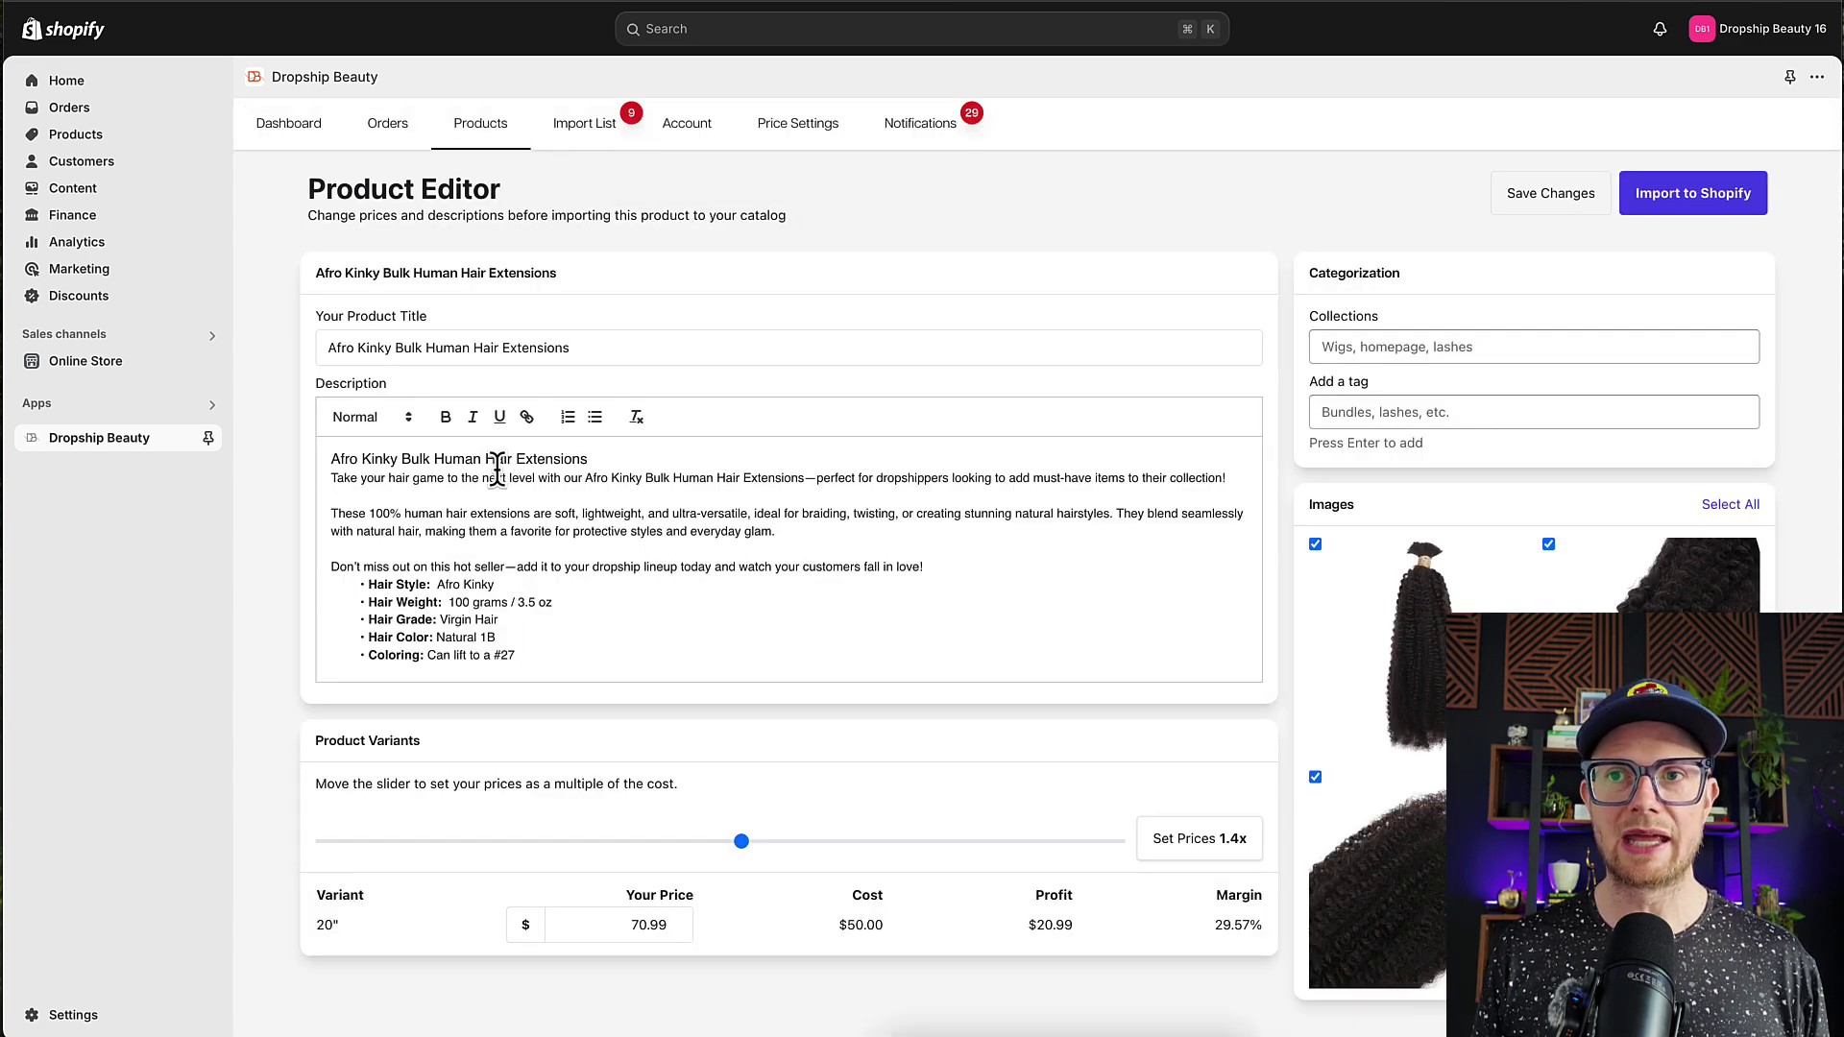
scroll(922, 644, "down", 2)
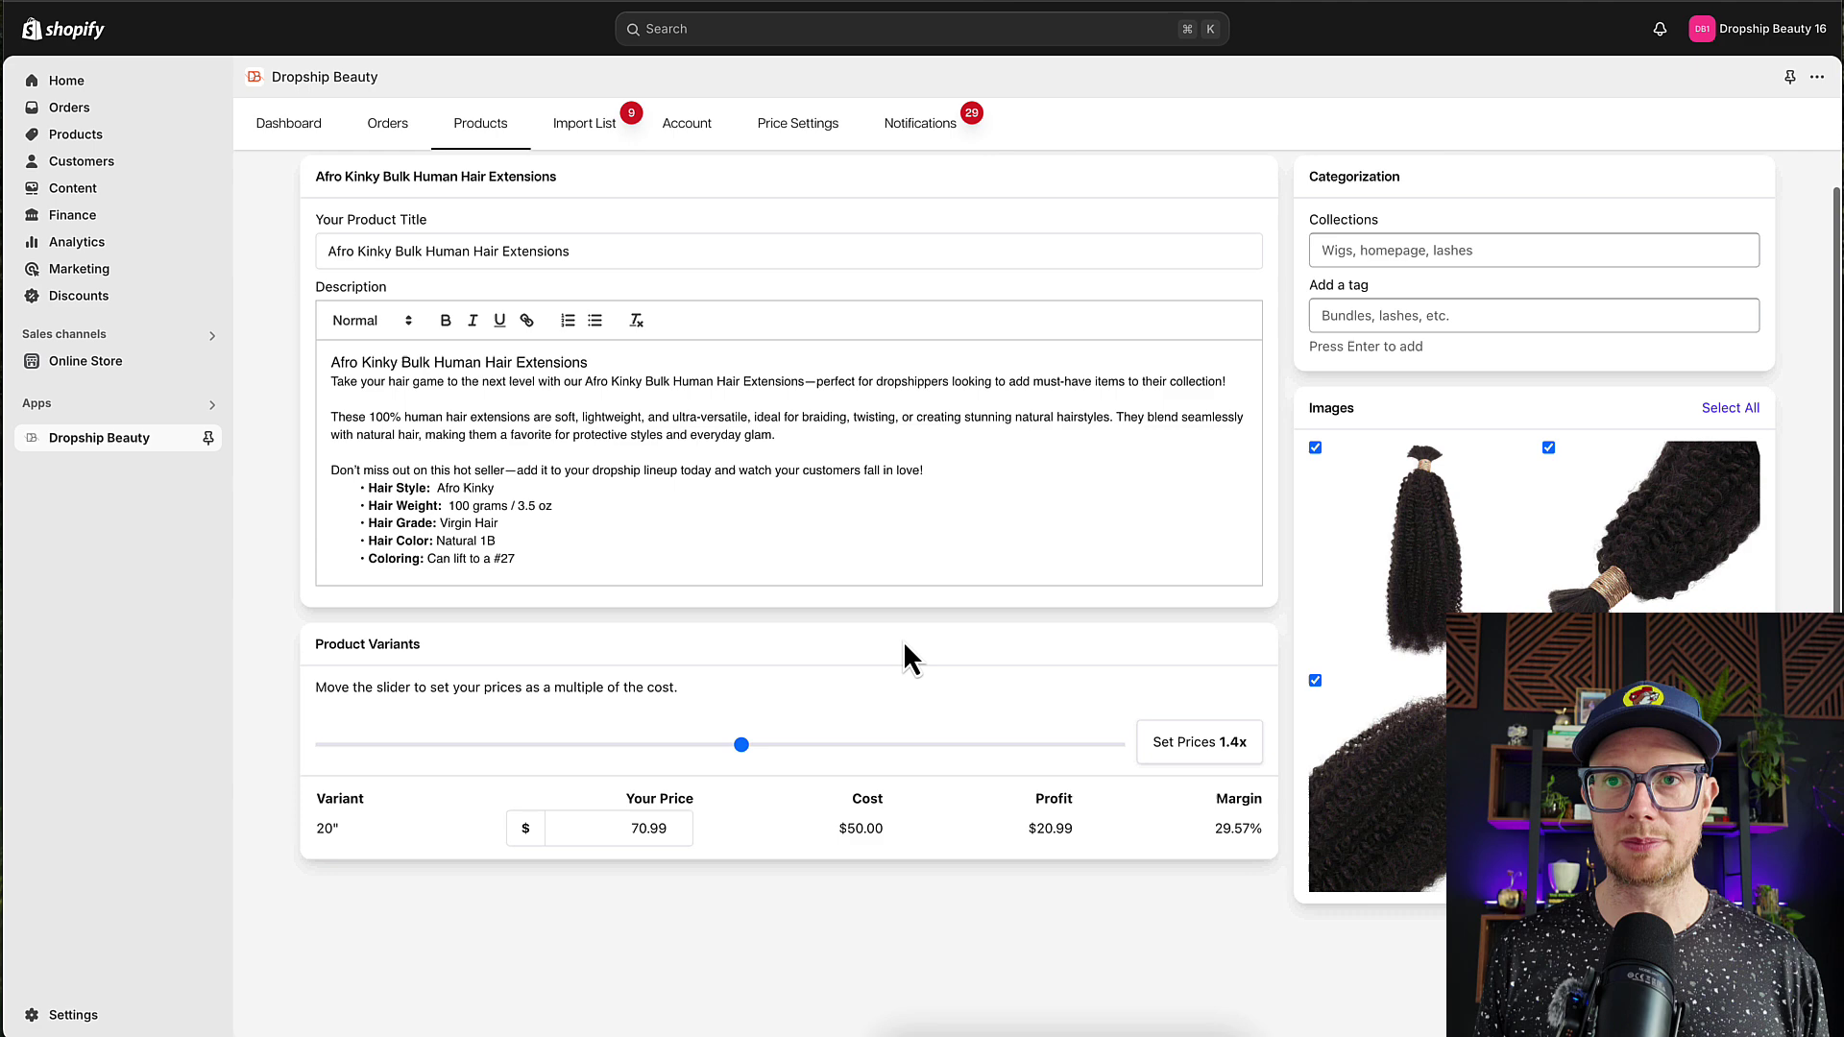
scroll(904, 641, "up", 2)
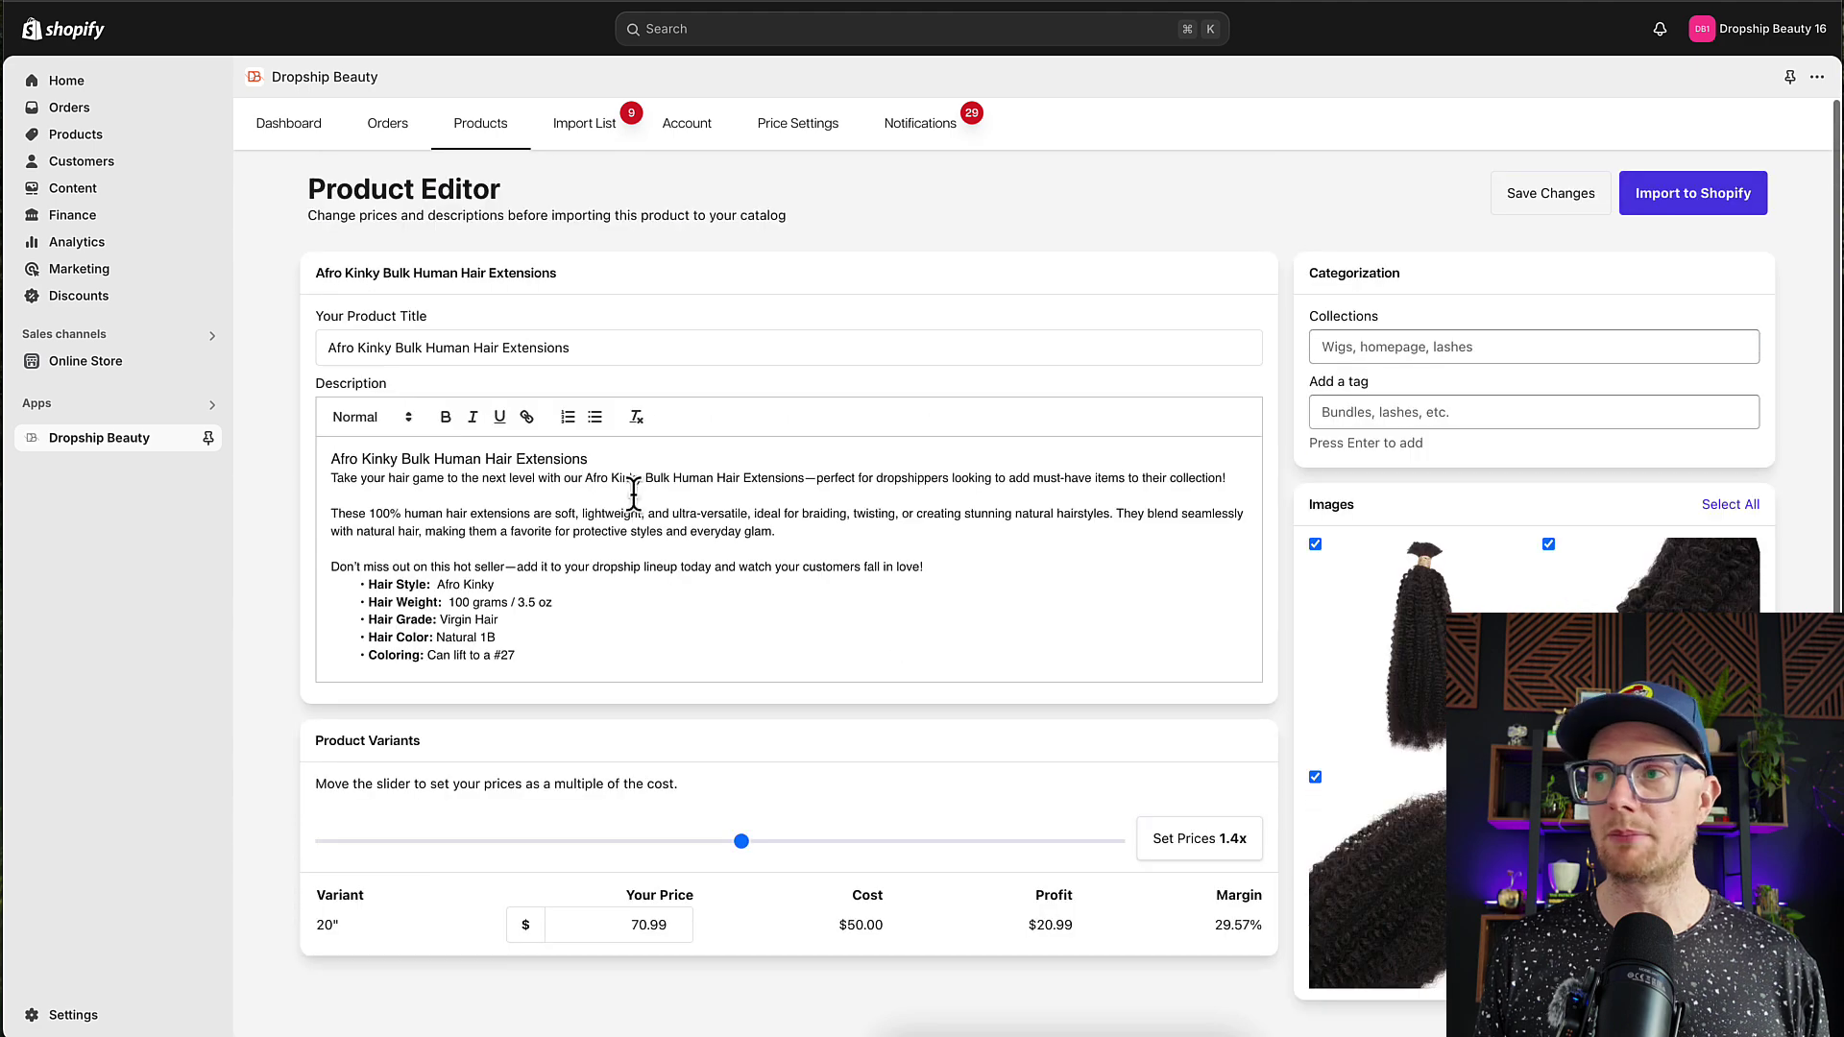
left_click(482, 141)
left_click(1052, 334)
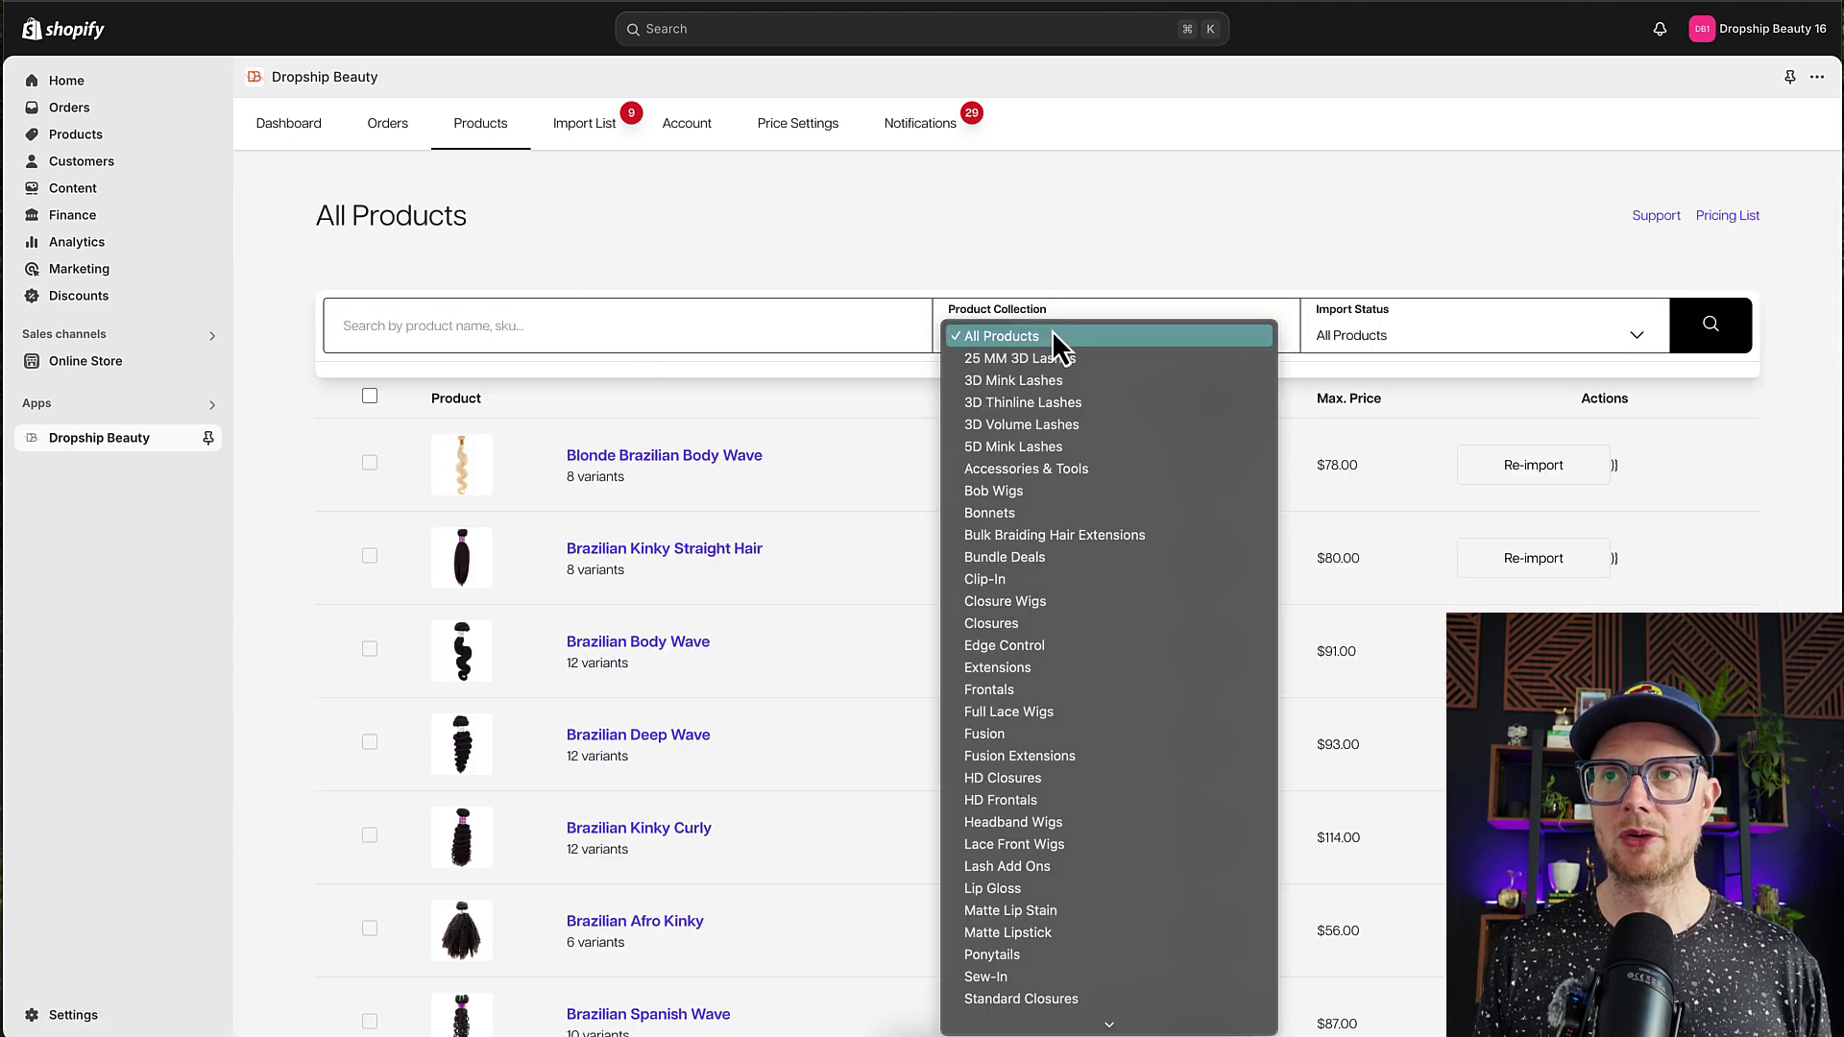
Apply a 2x price multiplier, rounded to the nearest dollar, to all nine import-list products
left_click(576, 137)
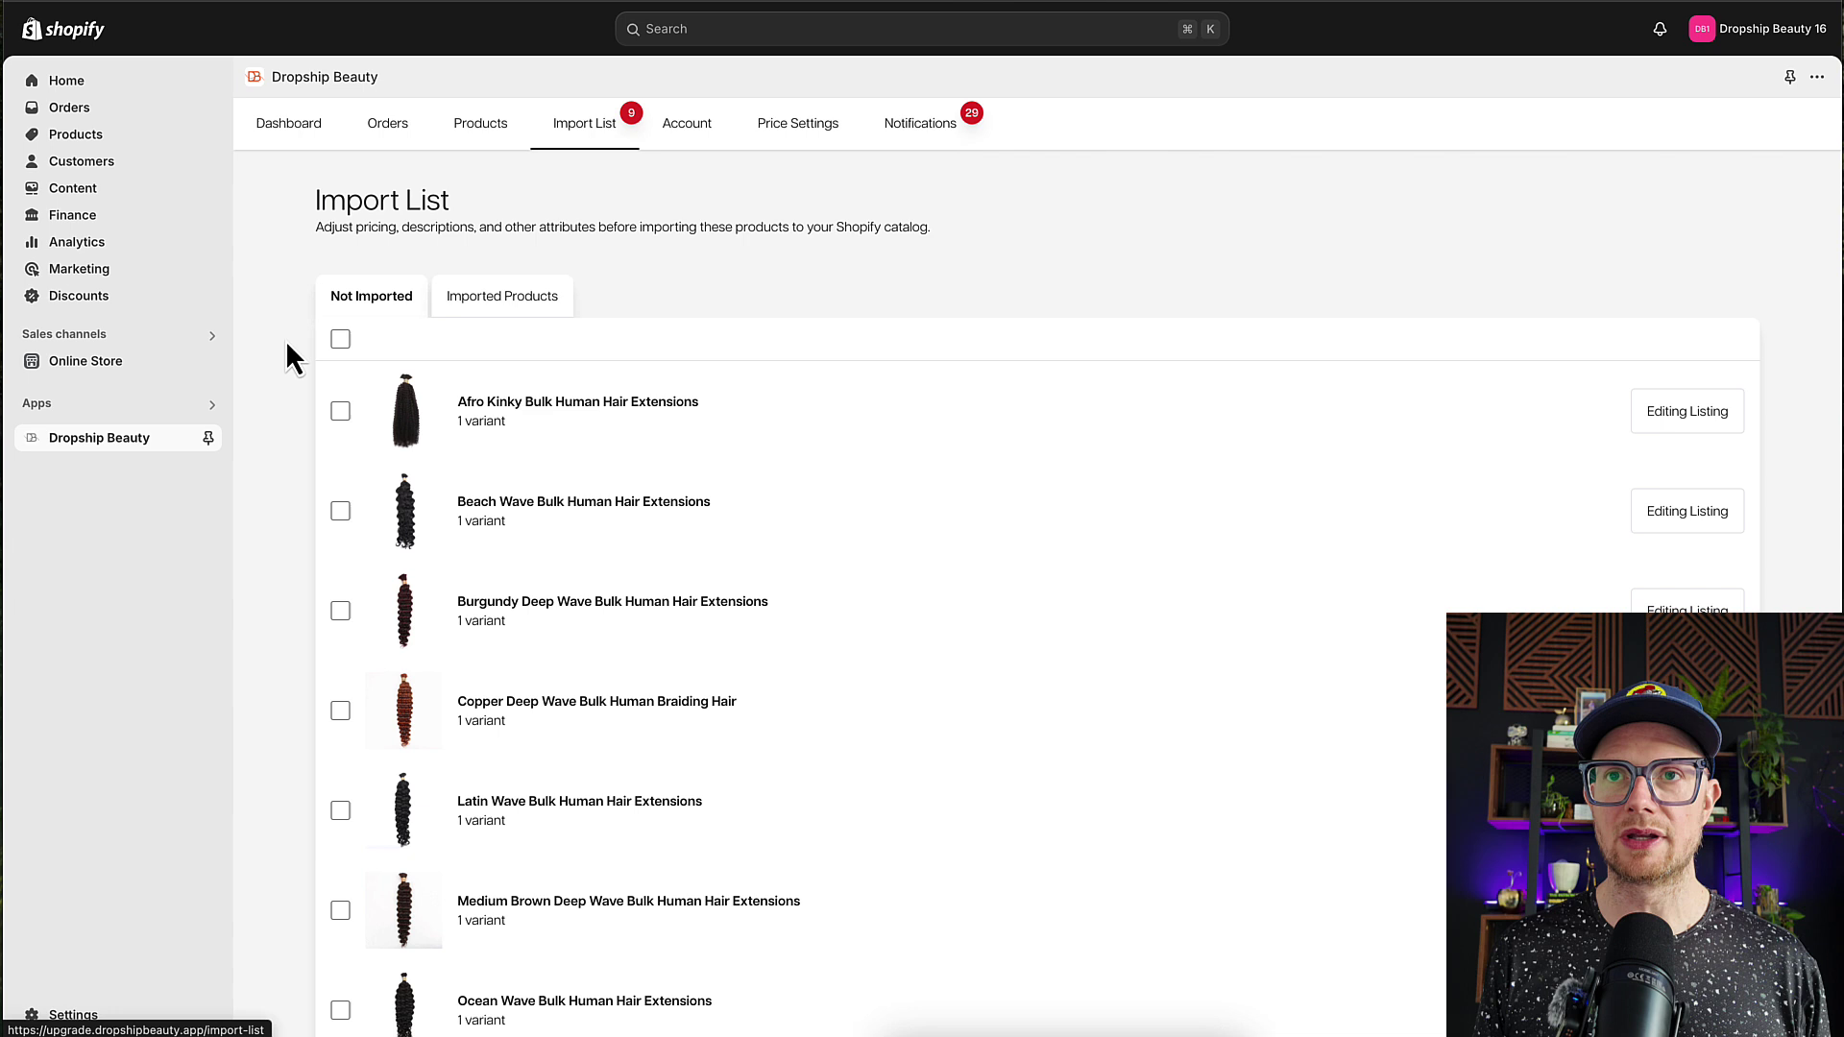
left_click(340, 338)
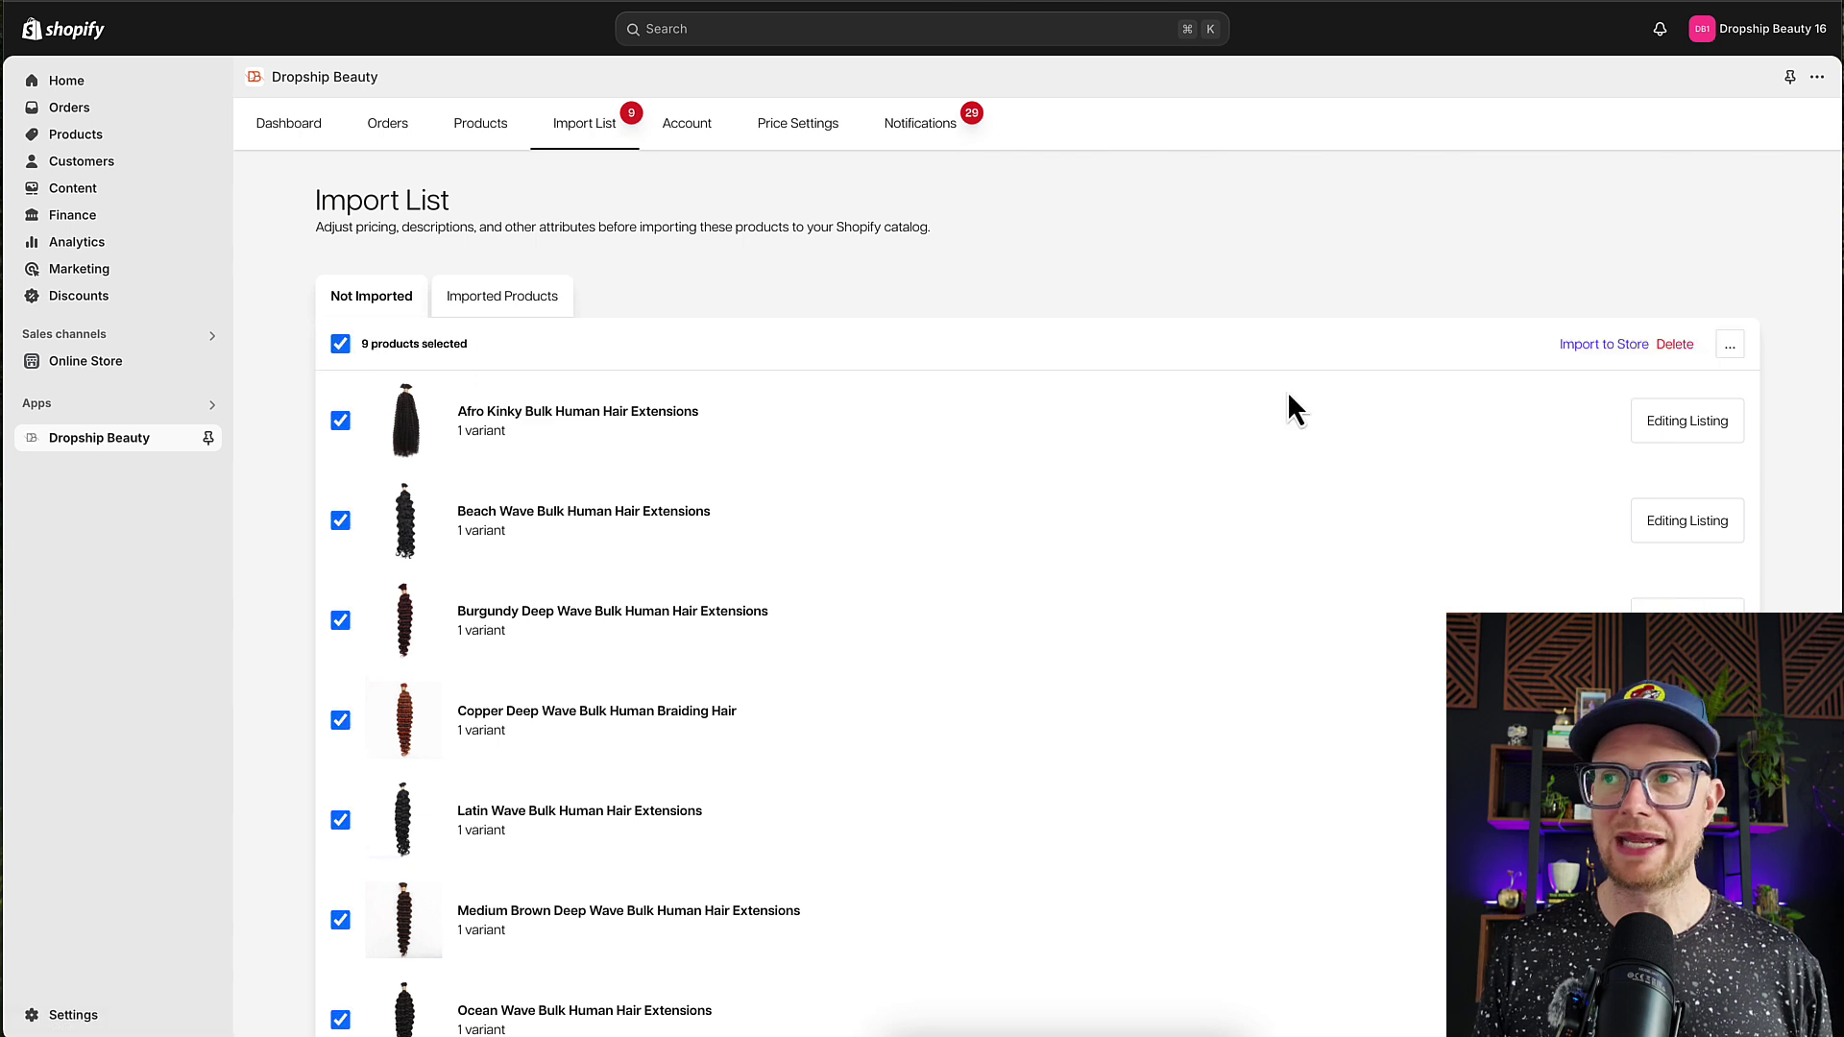
left_click(1732, 346)
left_click(1652, 380)
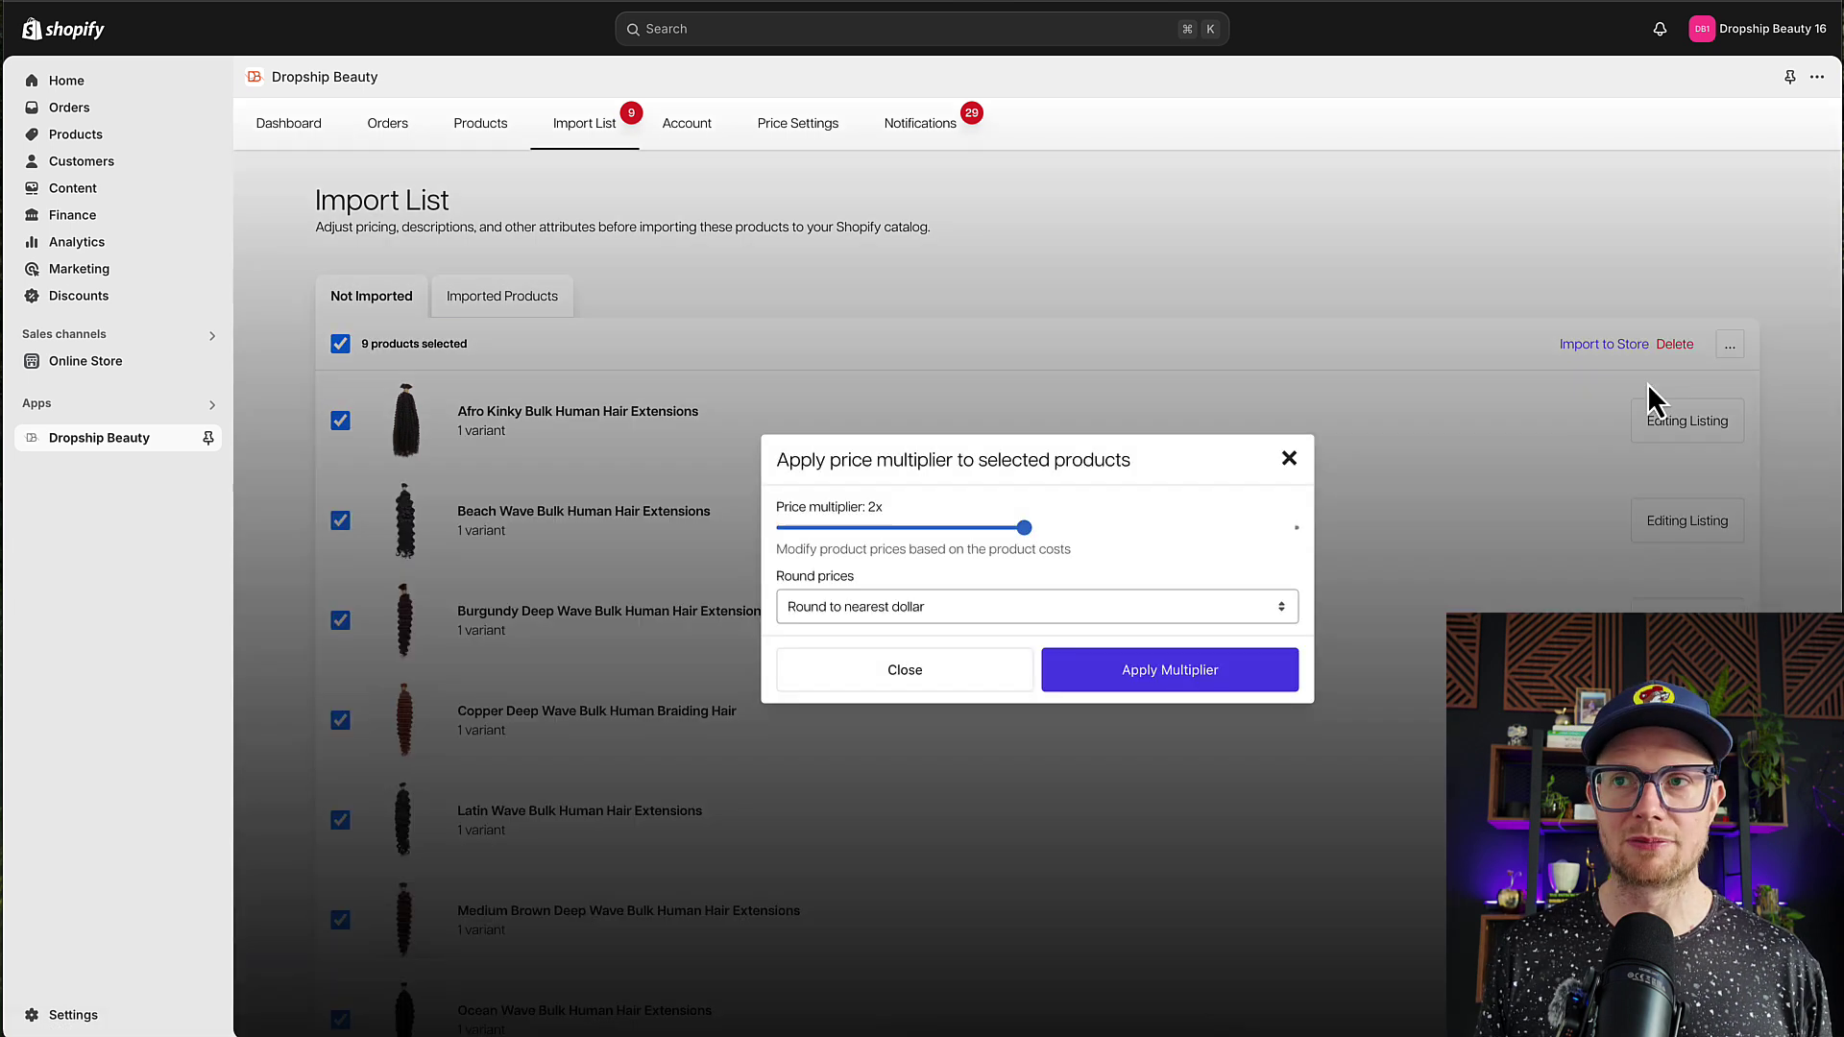
left_click(851, 612)
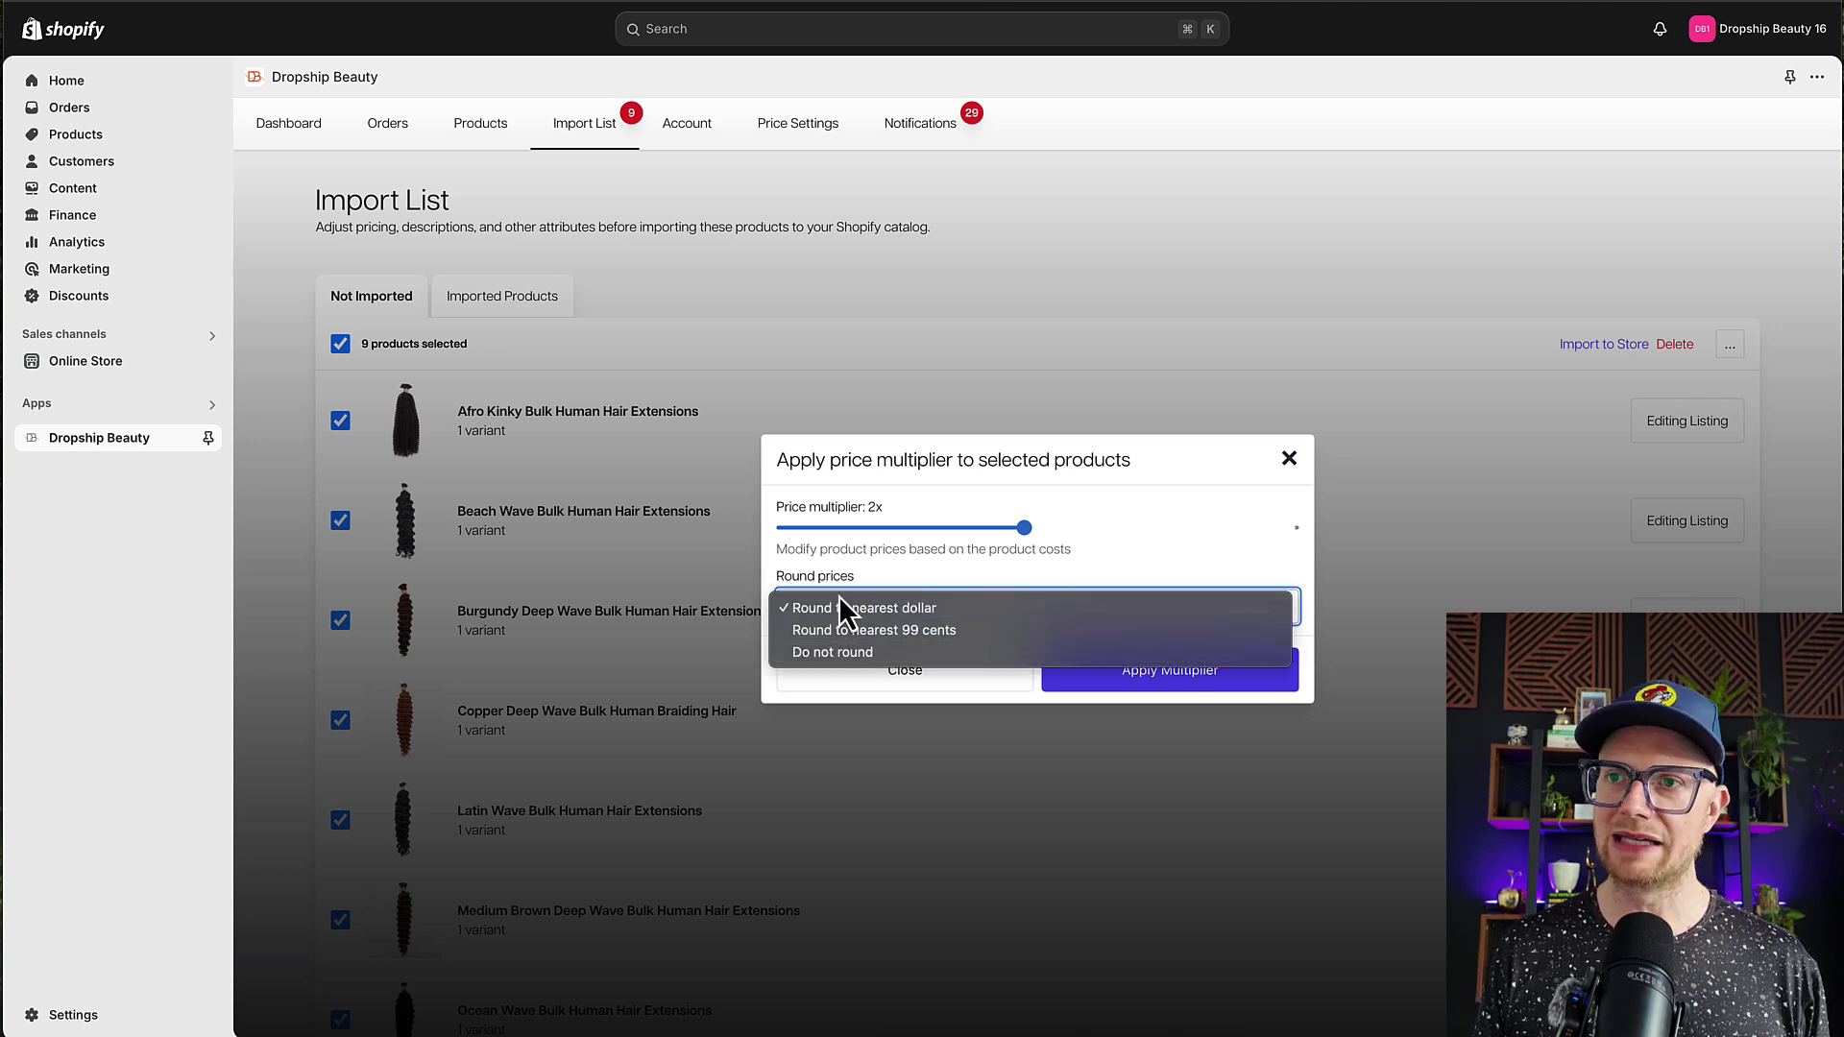
left_click(835, 607)
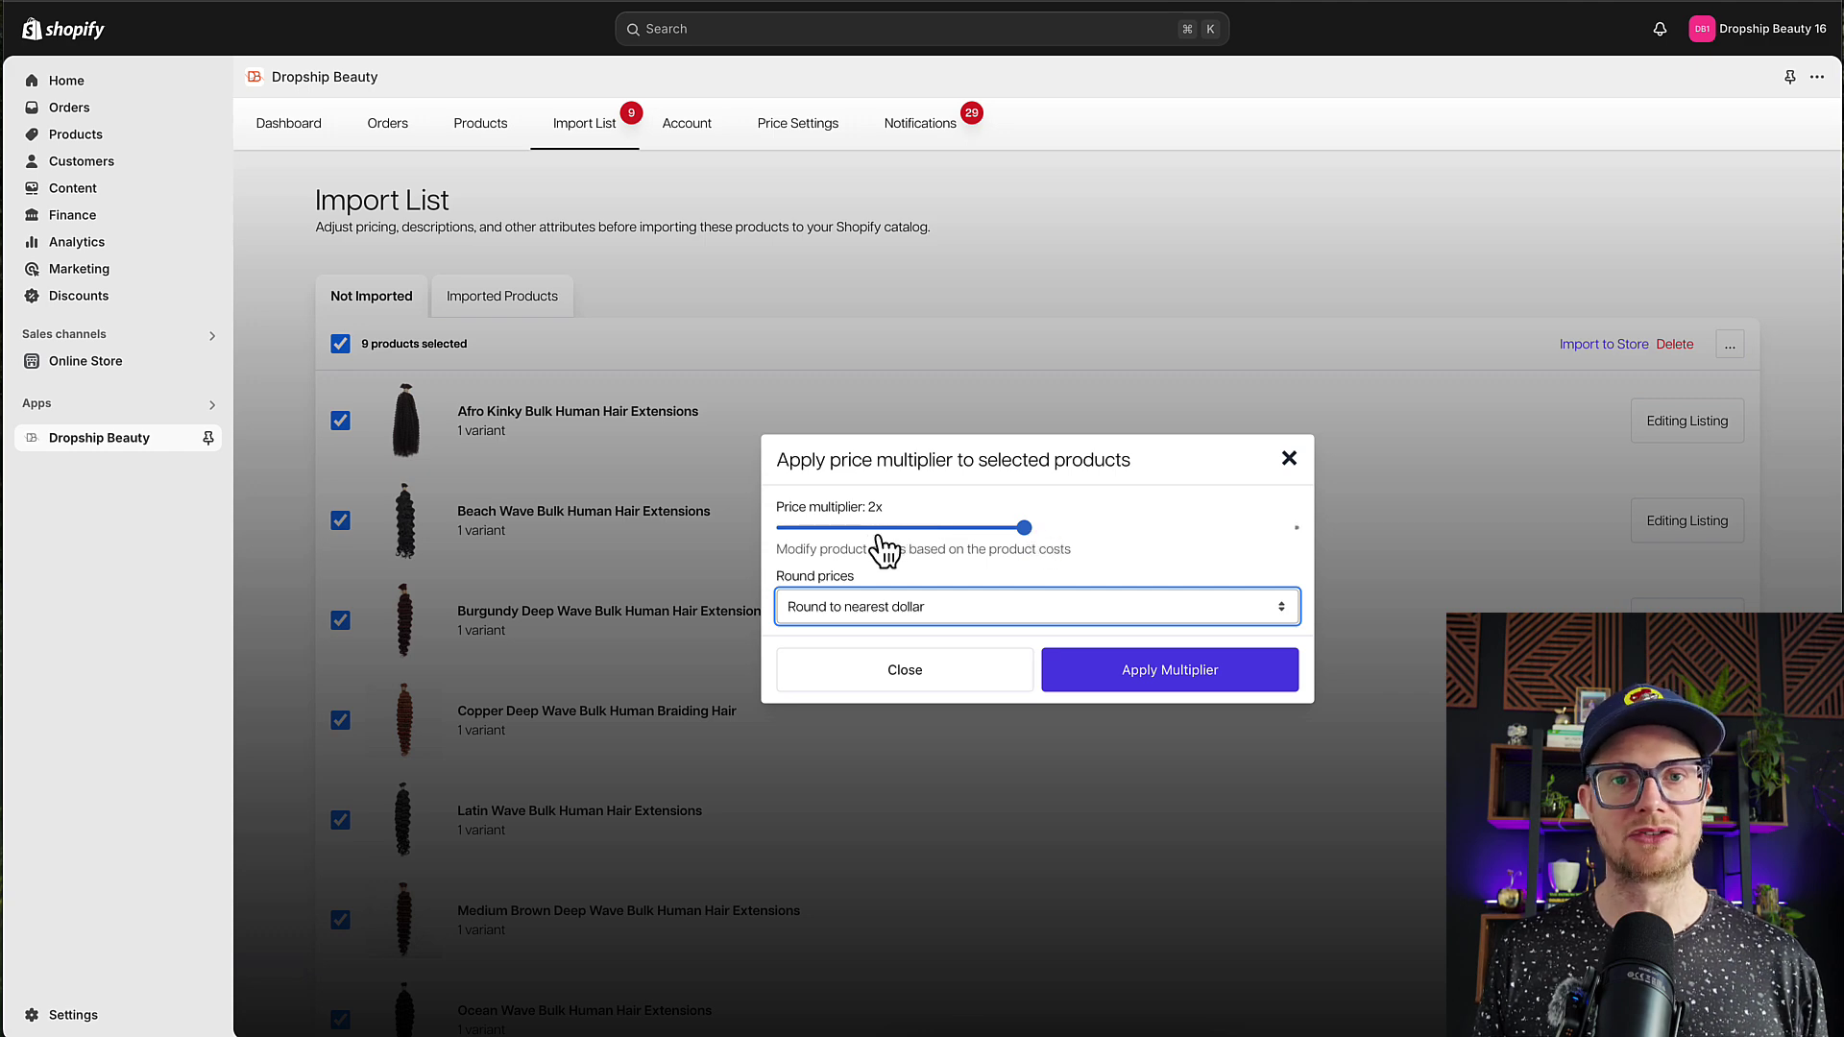
left_click(1137, 692)
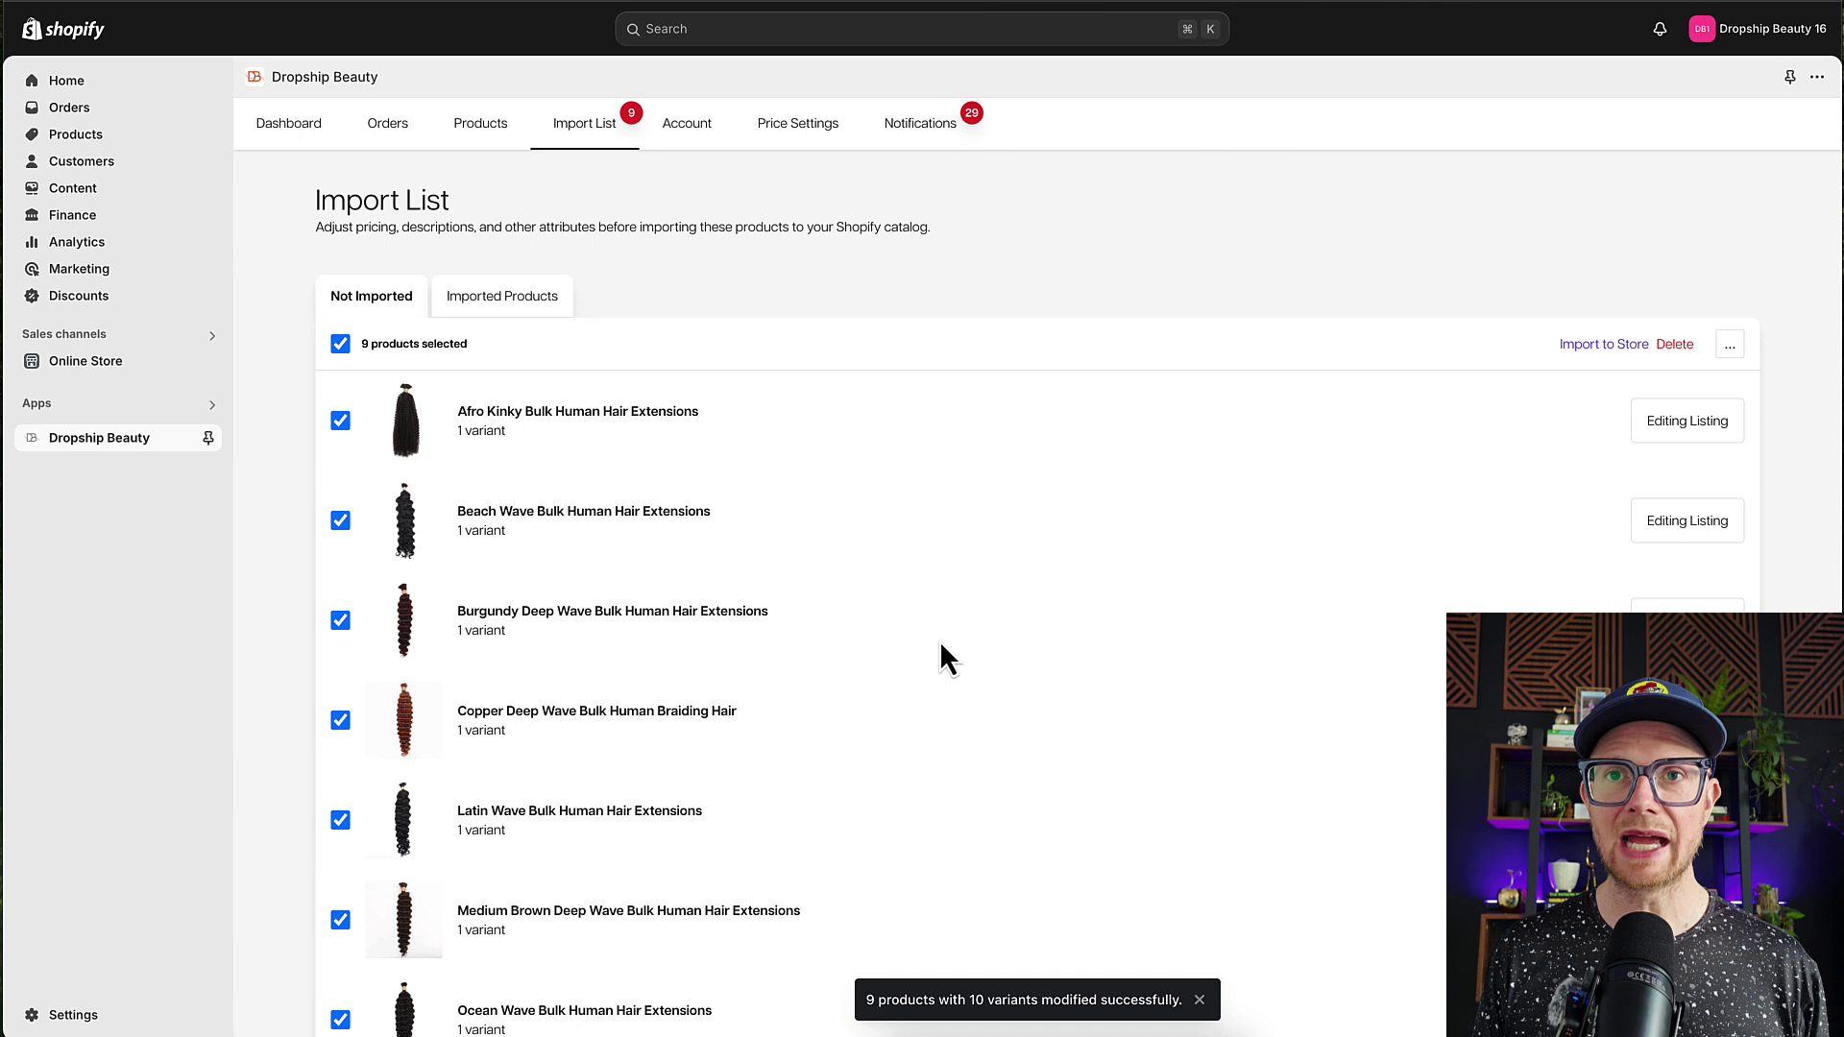
Save 2x as the default multiplier in Price Settings, then select all nine Import List products
left_click(781, 140)
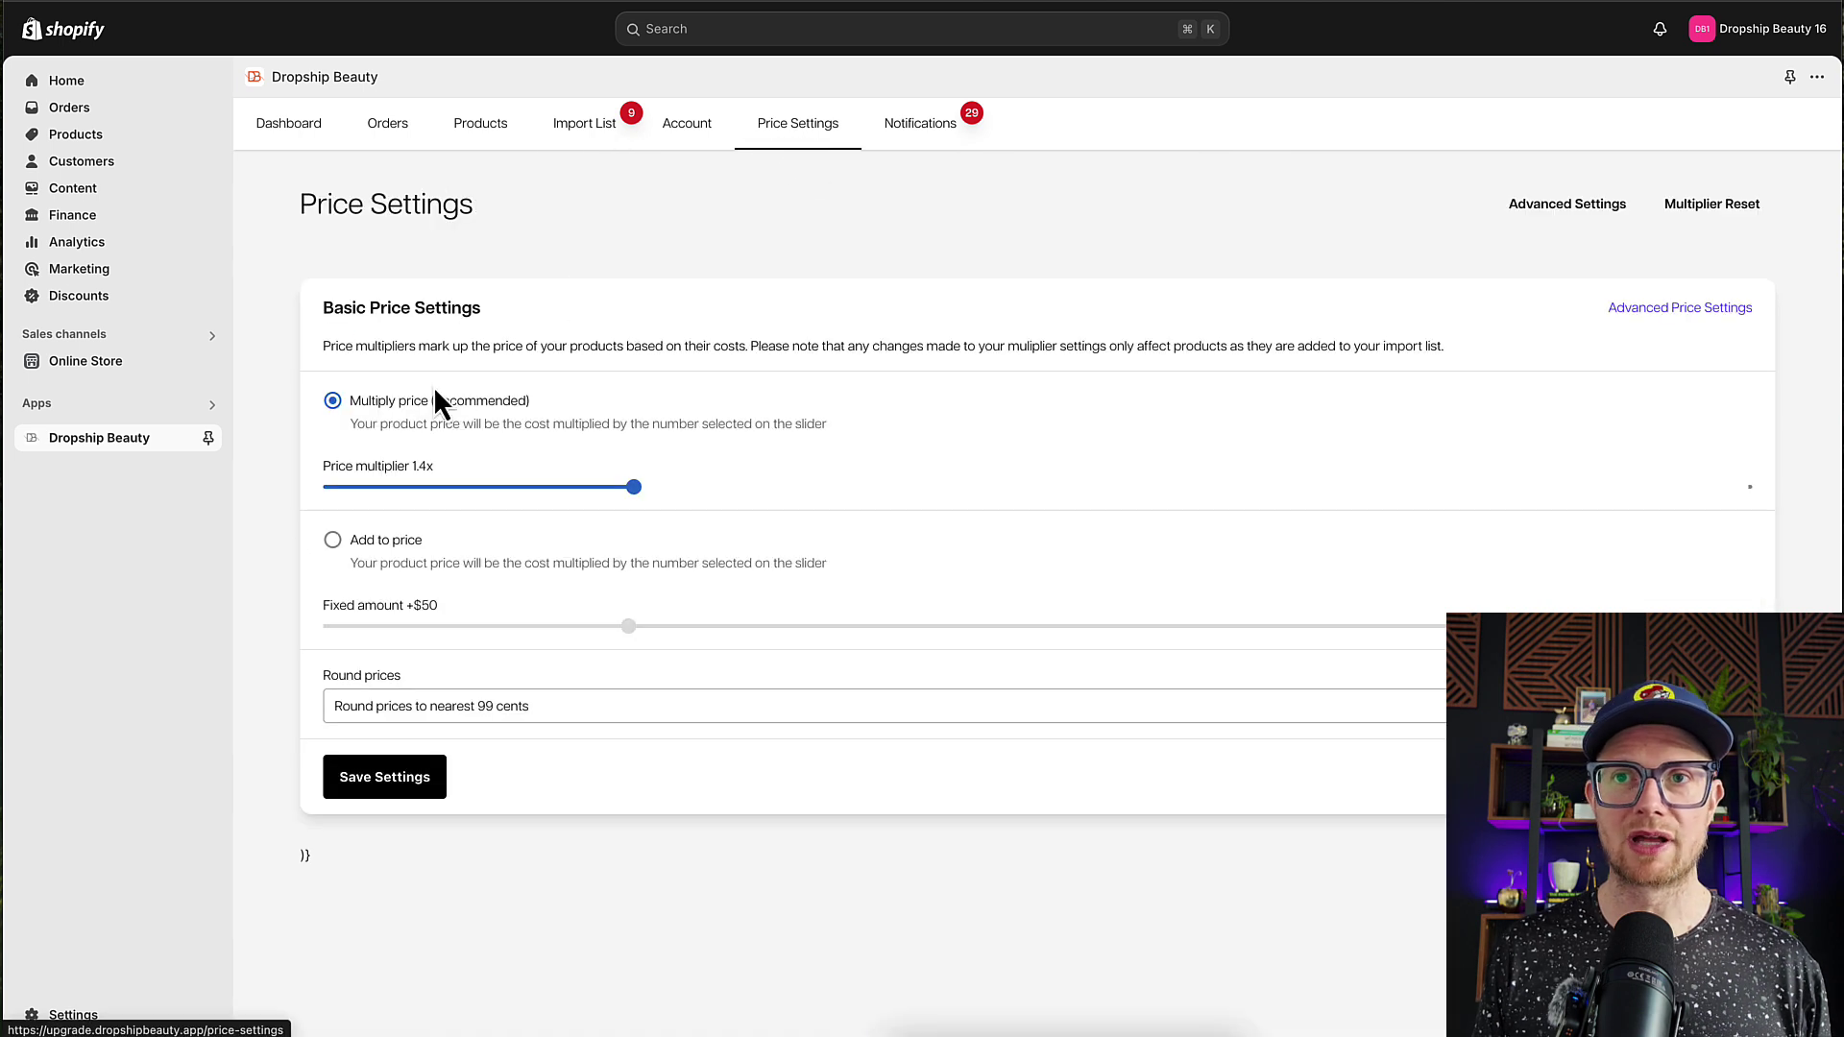
left_click_drag(636, 489, 1239, 504)
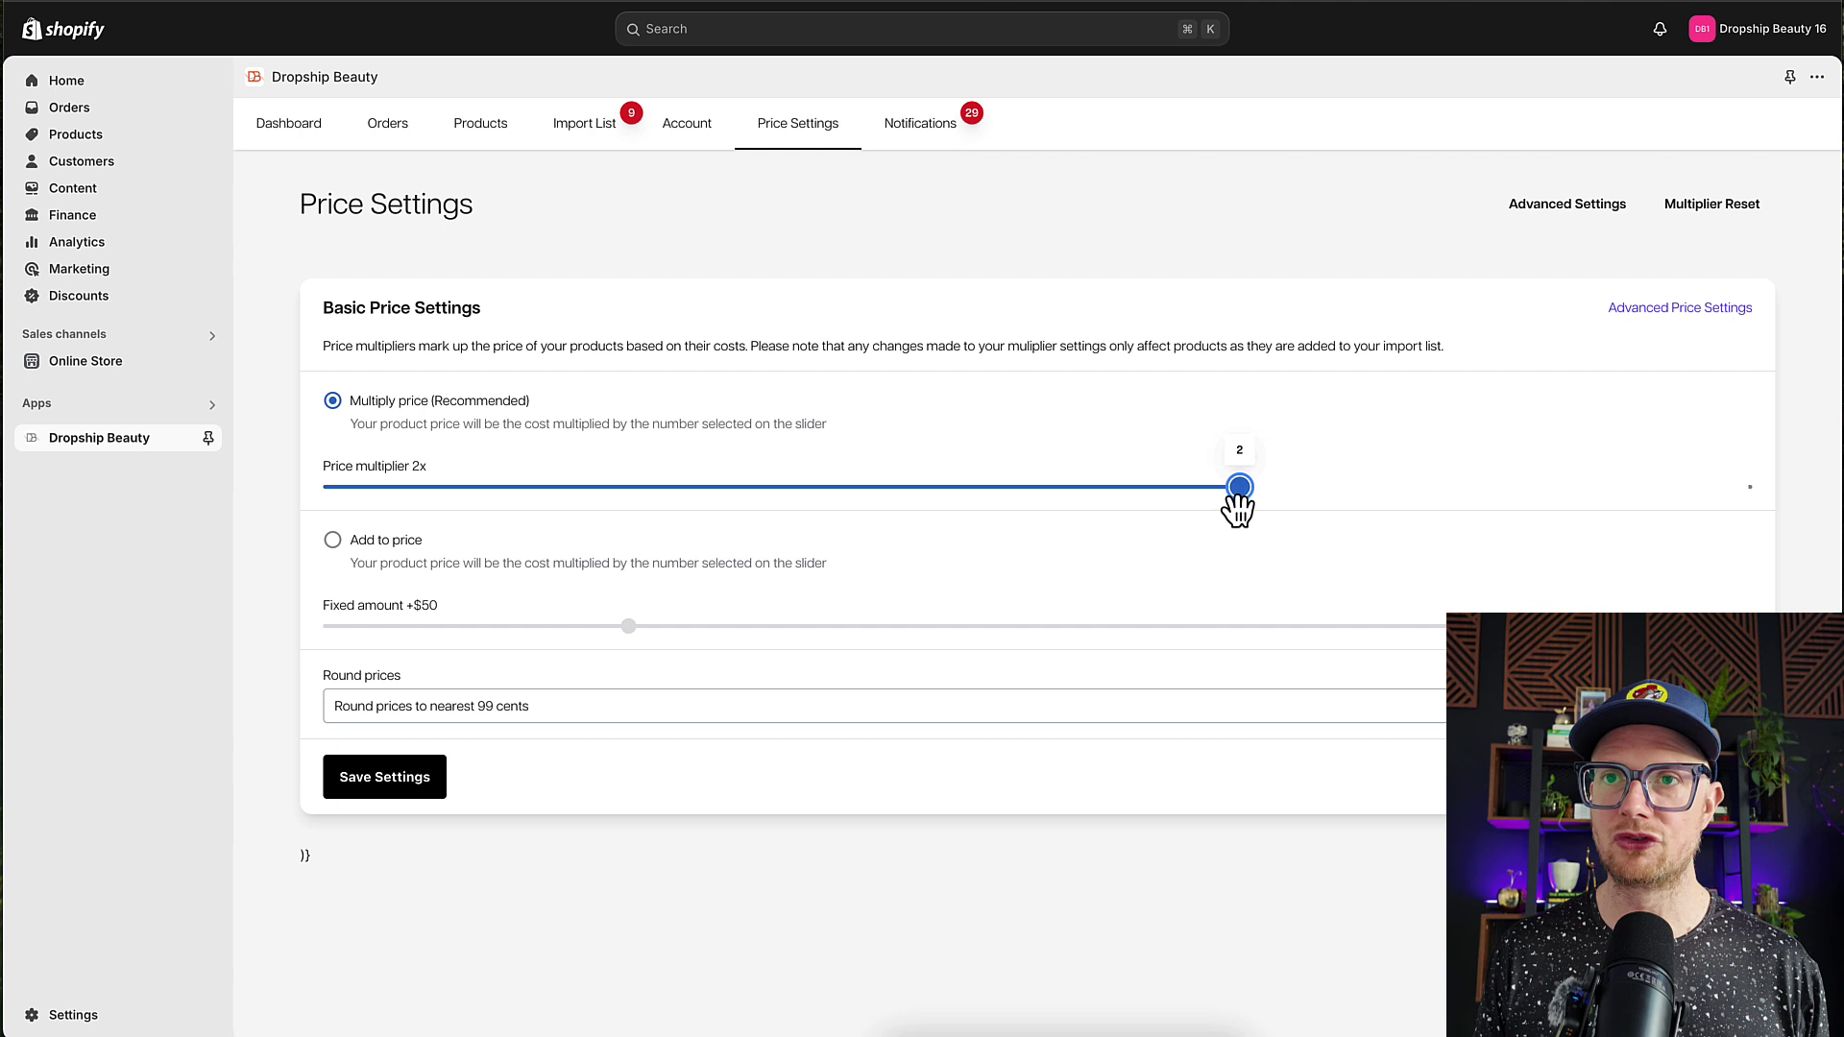
left_click(404, 779)
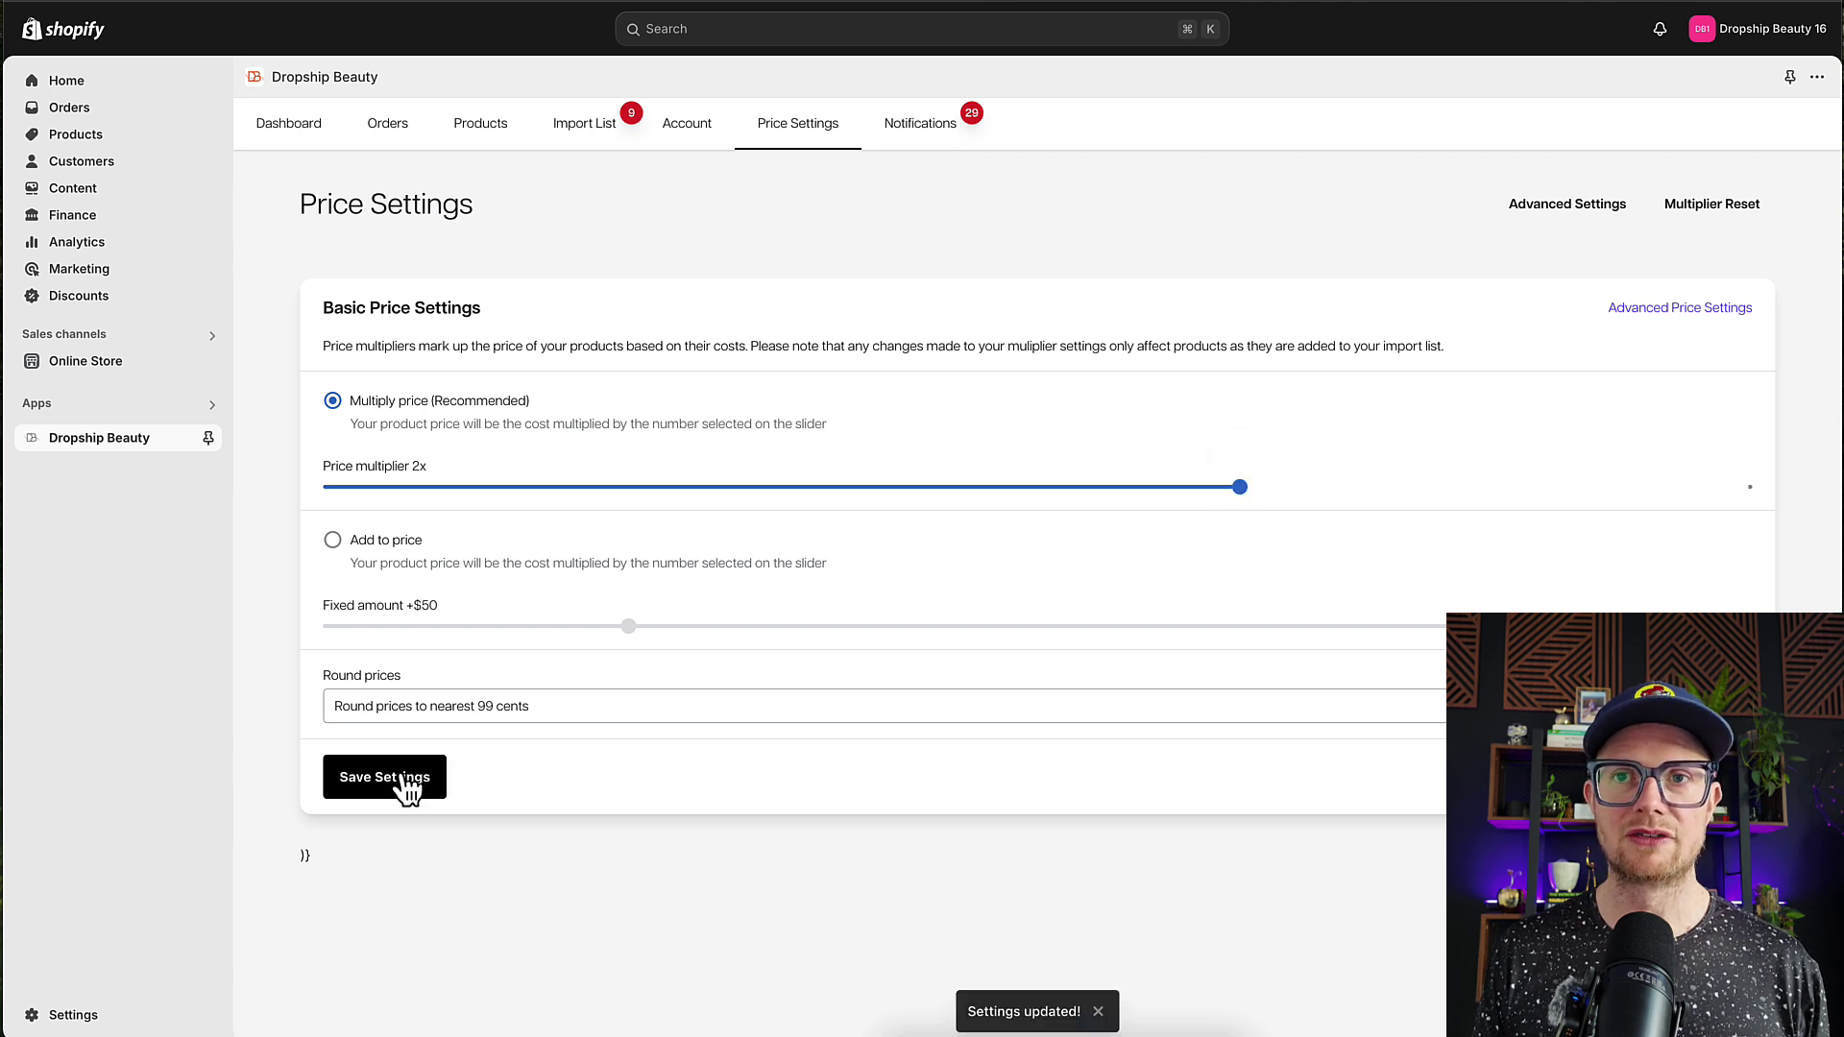
left_click(589, 139)
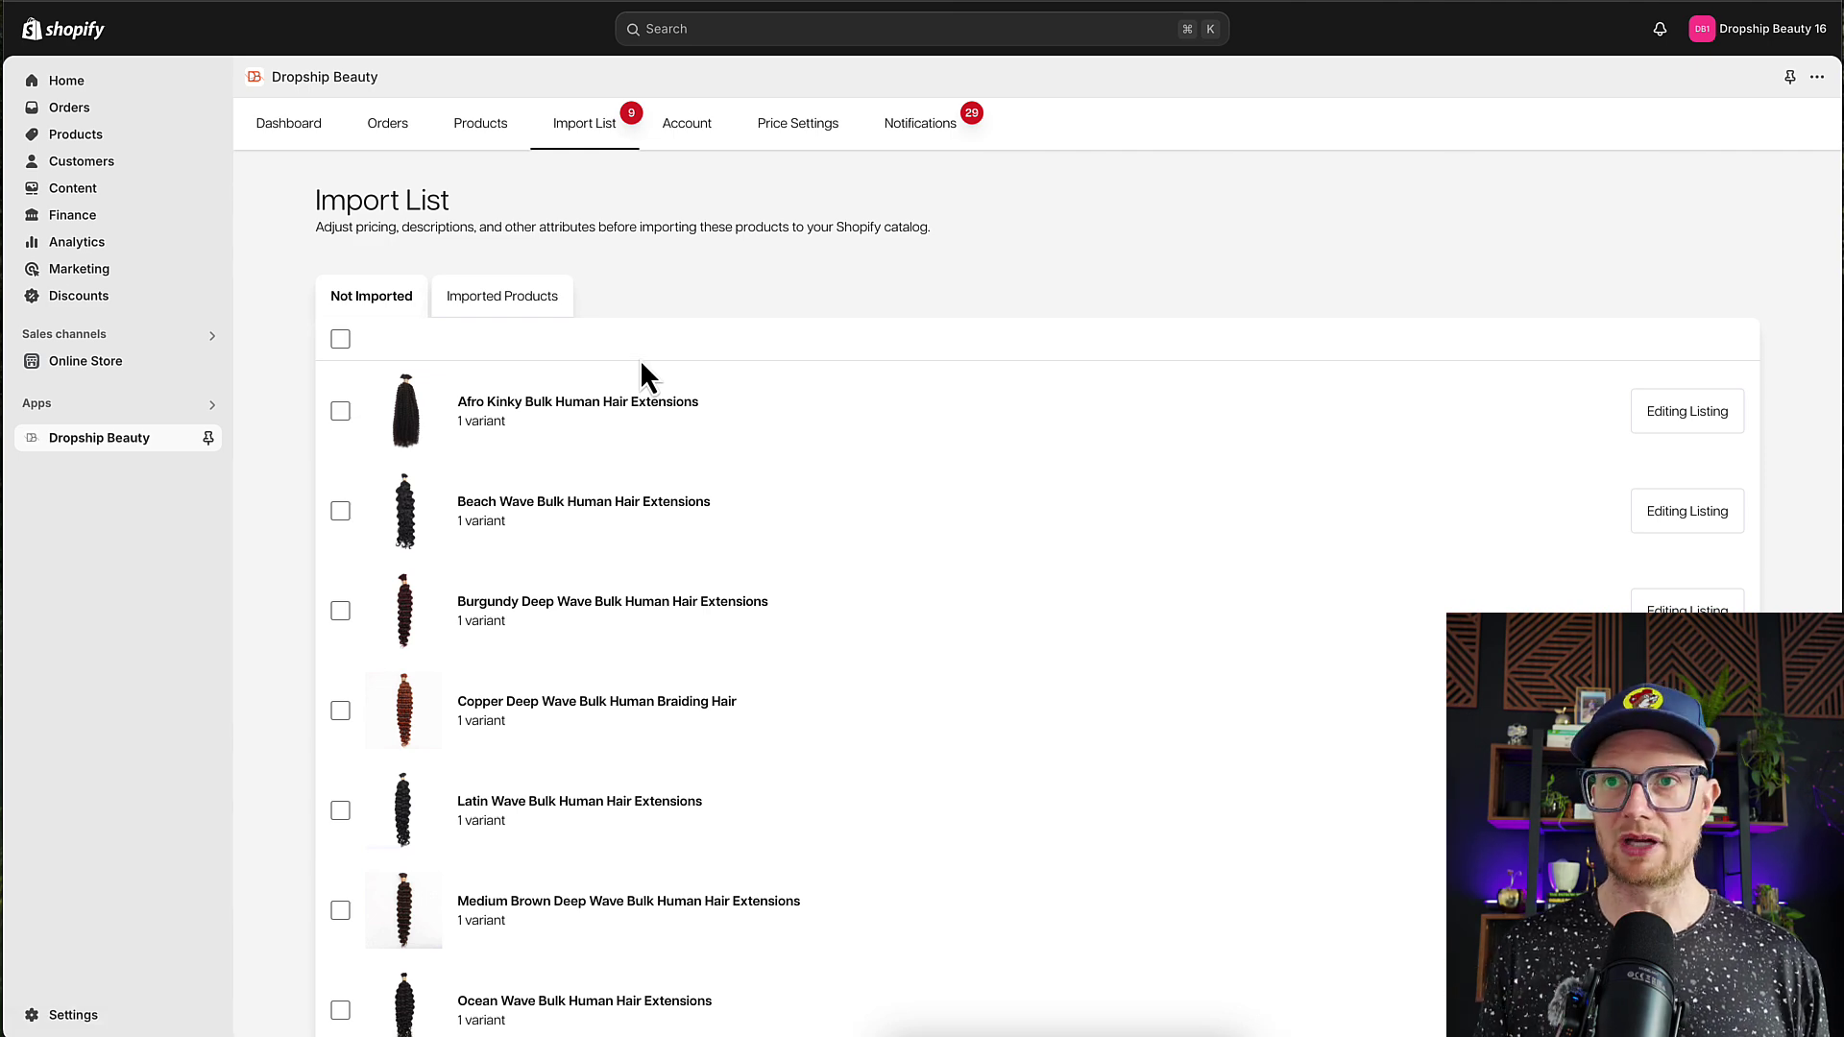
scroll(642, 372, "down", 3)
scroll(606, 352, "up", 3)
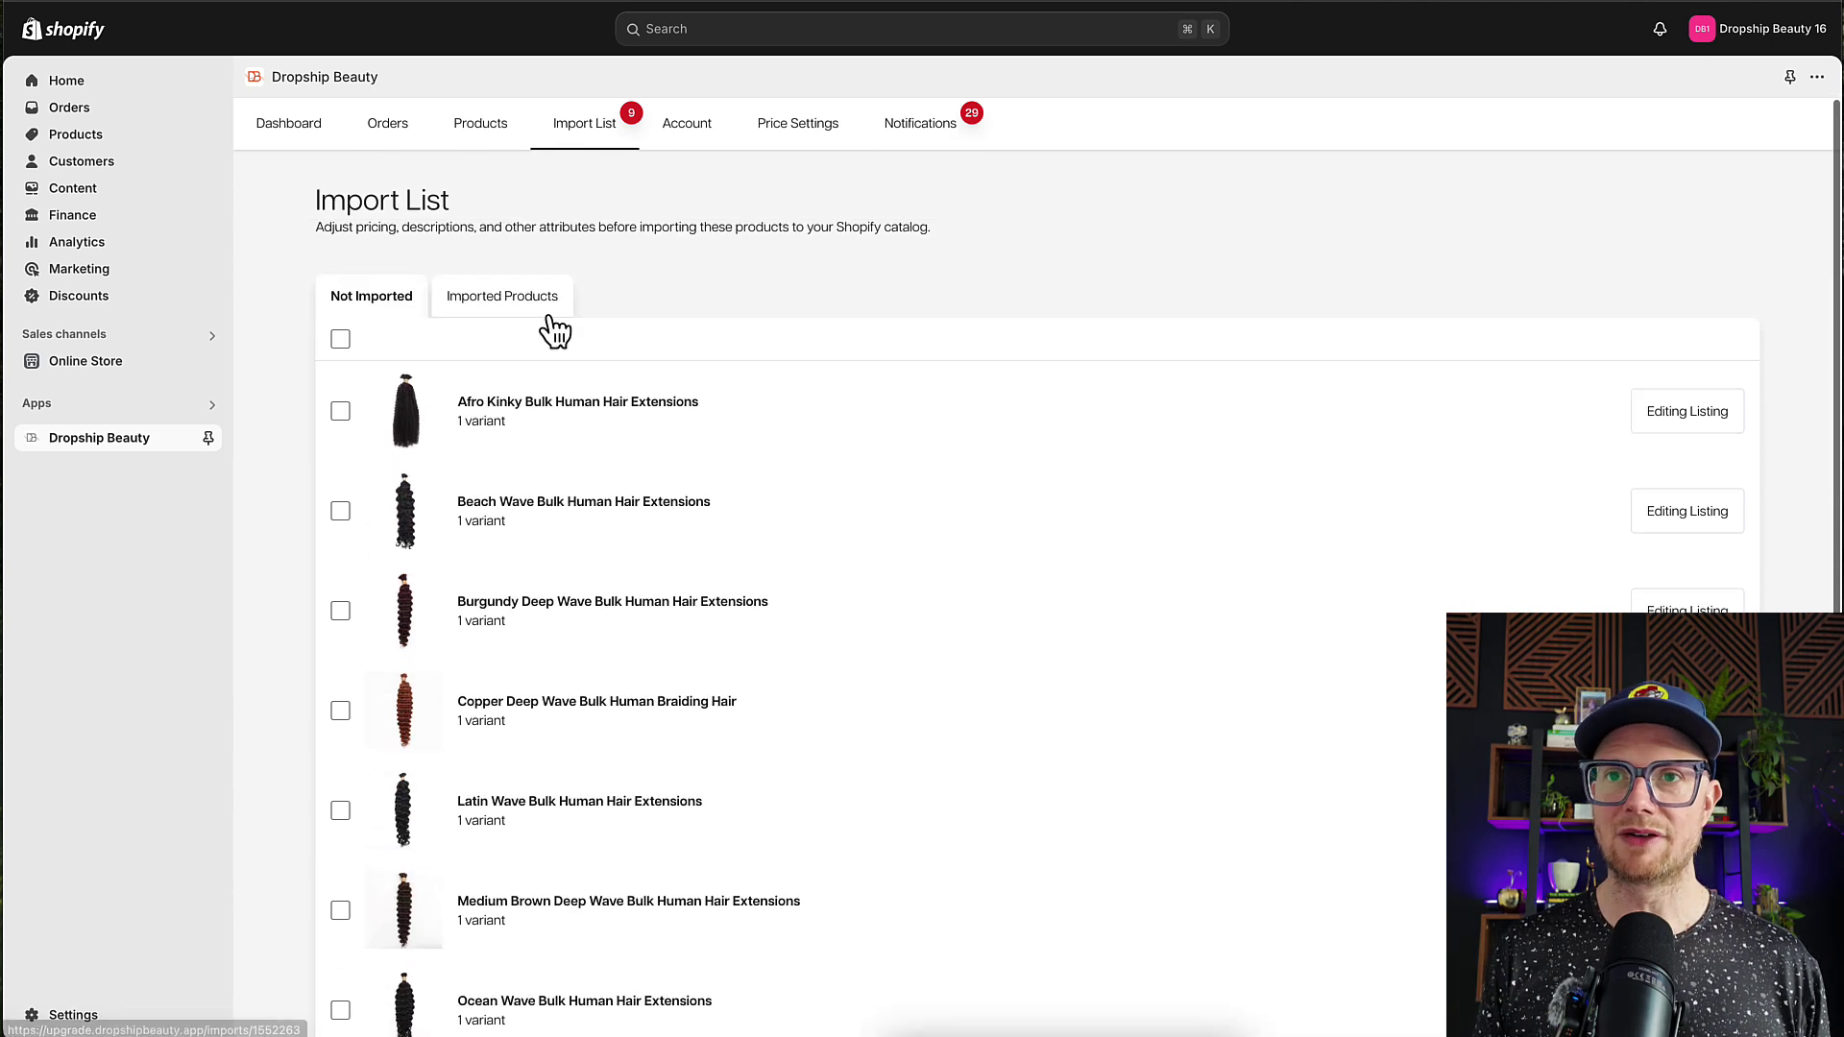
left_click(339, 342)
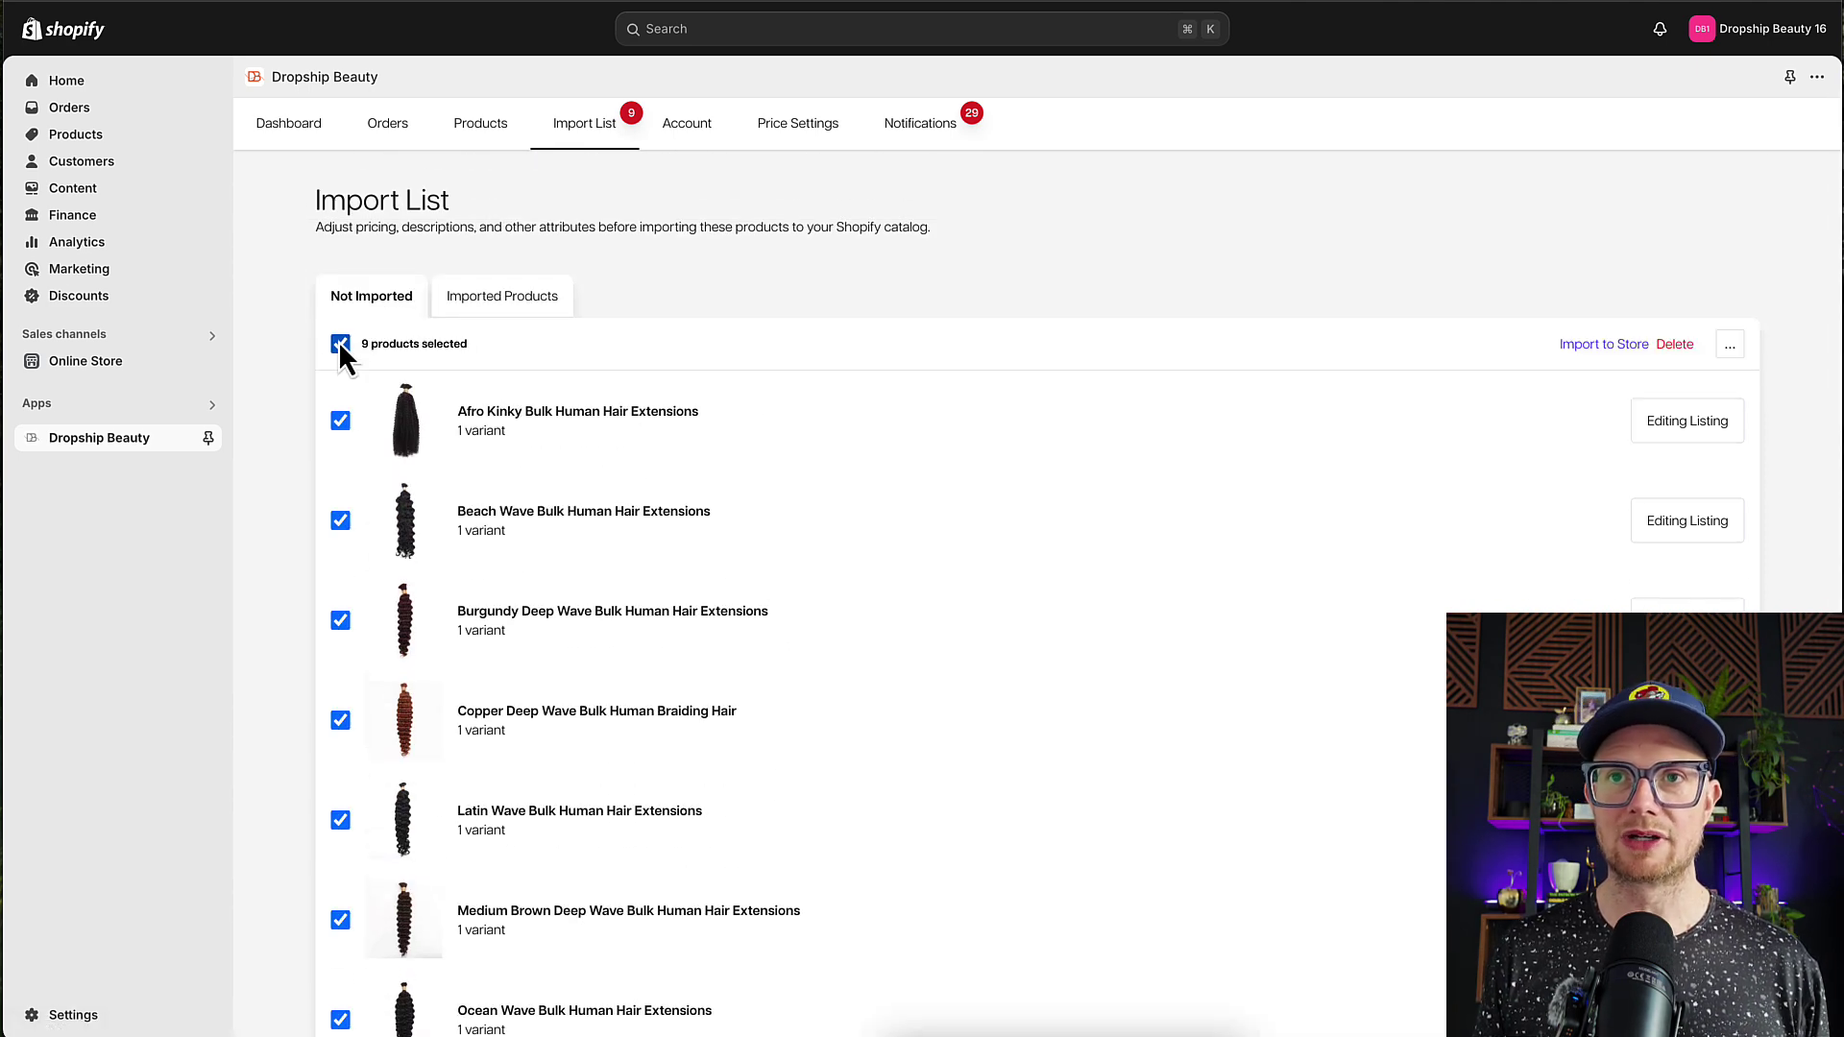
Confirm importing the nine selected bulk hair products to the store, then view Products
left_click(1592, 353)
left_click(1118, 620)
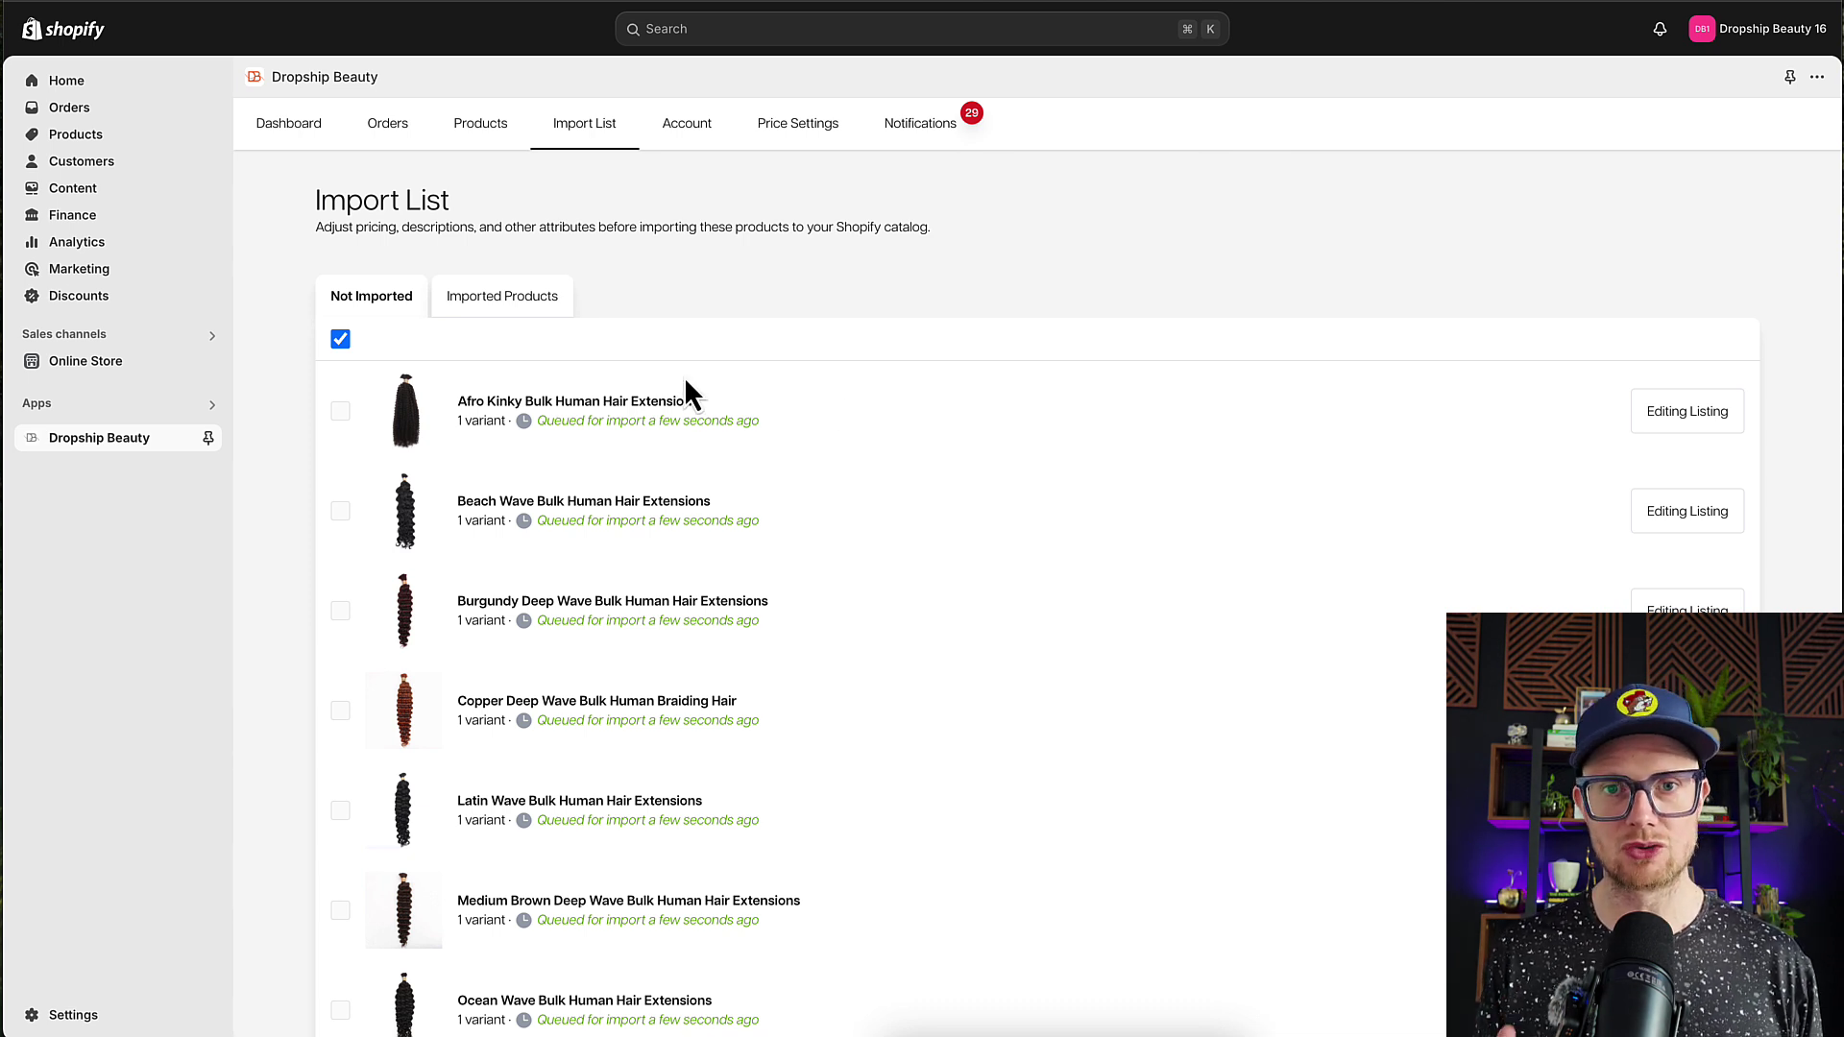
left_click(72, 138)
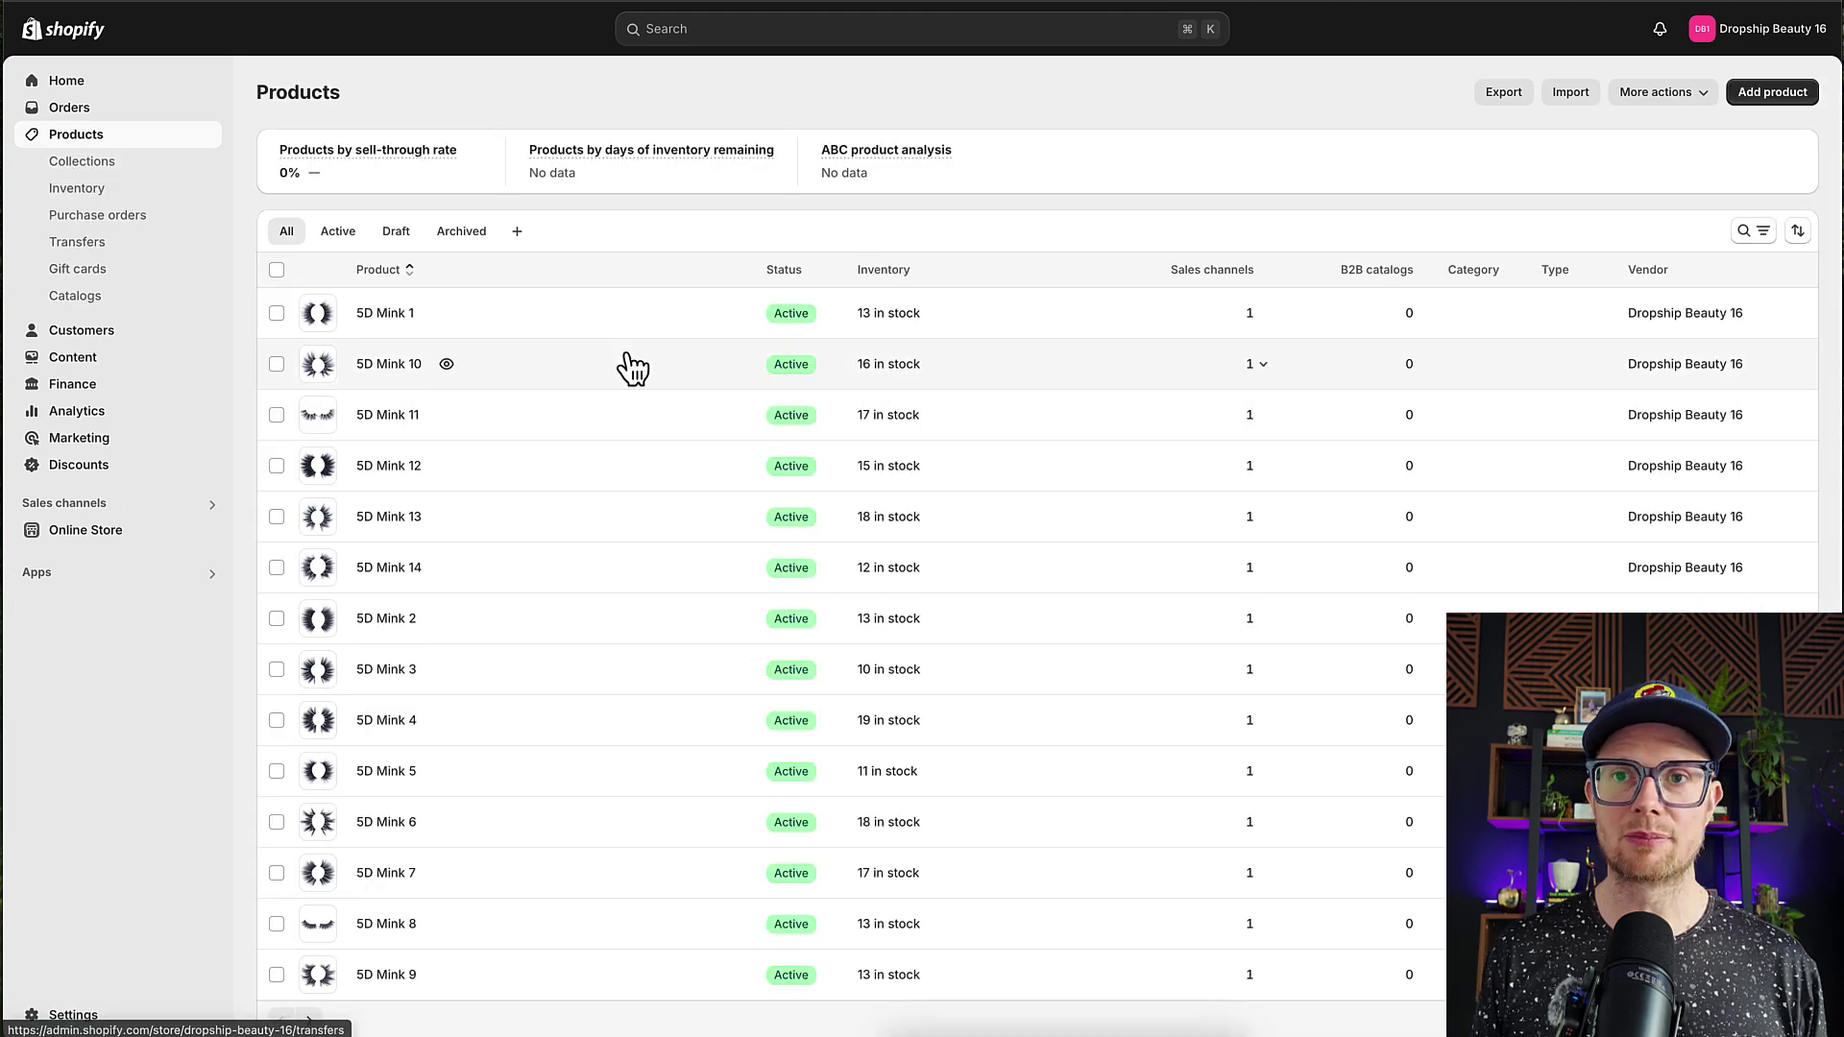
scroll(630, 367, "down", 10)
scroll(629, 367, "down", 3)
scroll(620, 362, "up", 15)
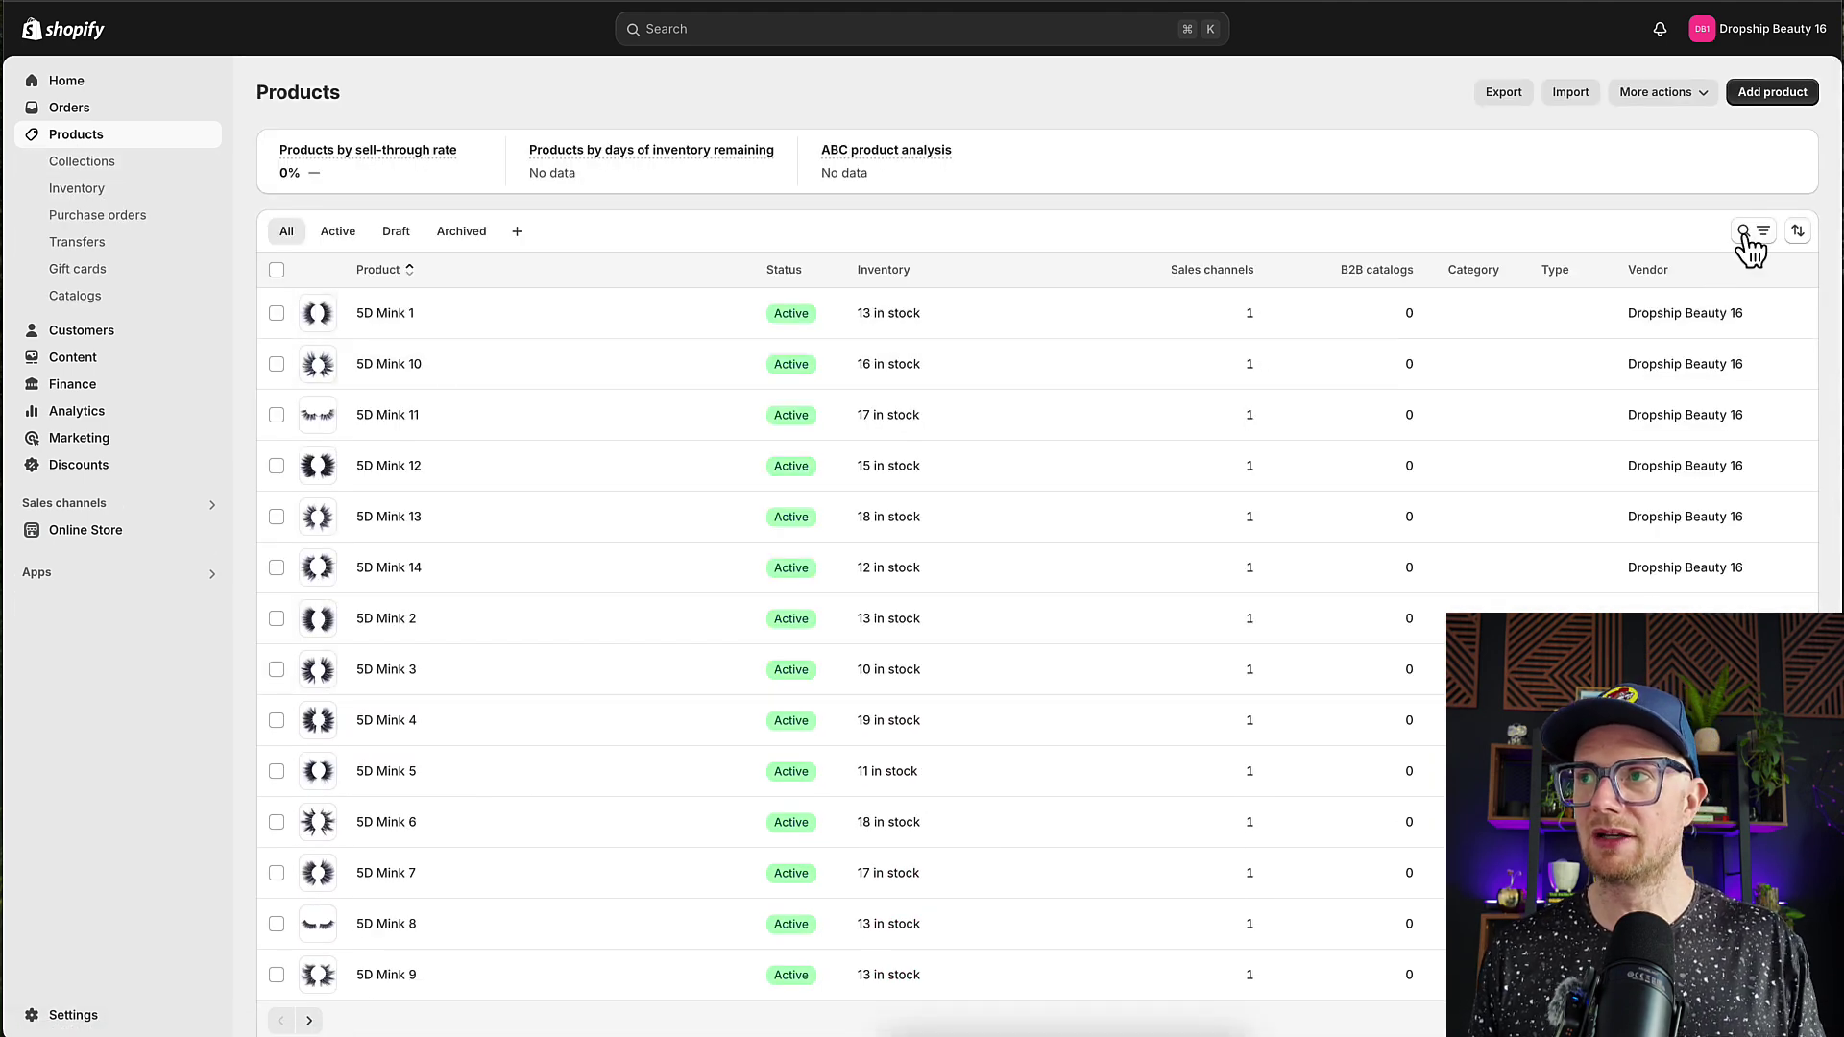
type("f")
type("b")
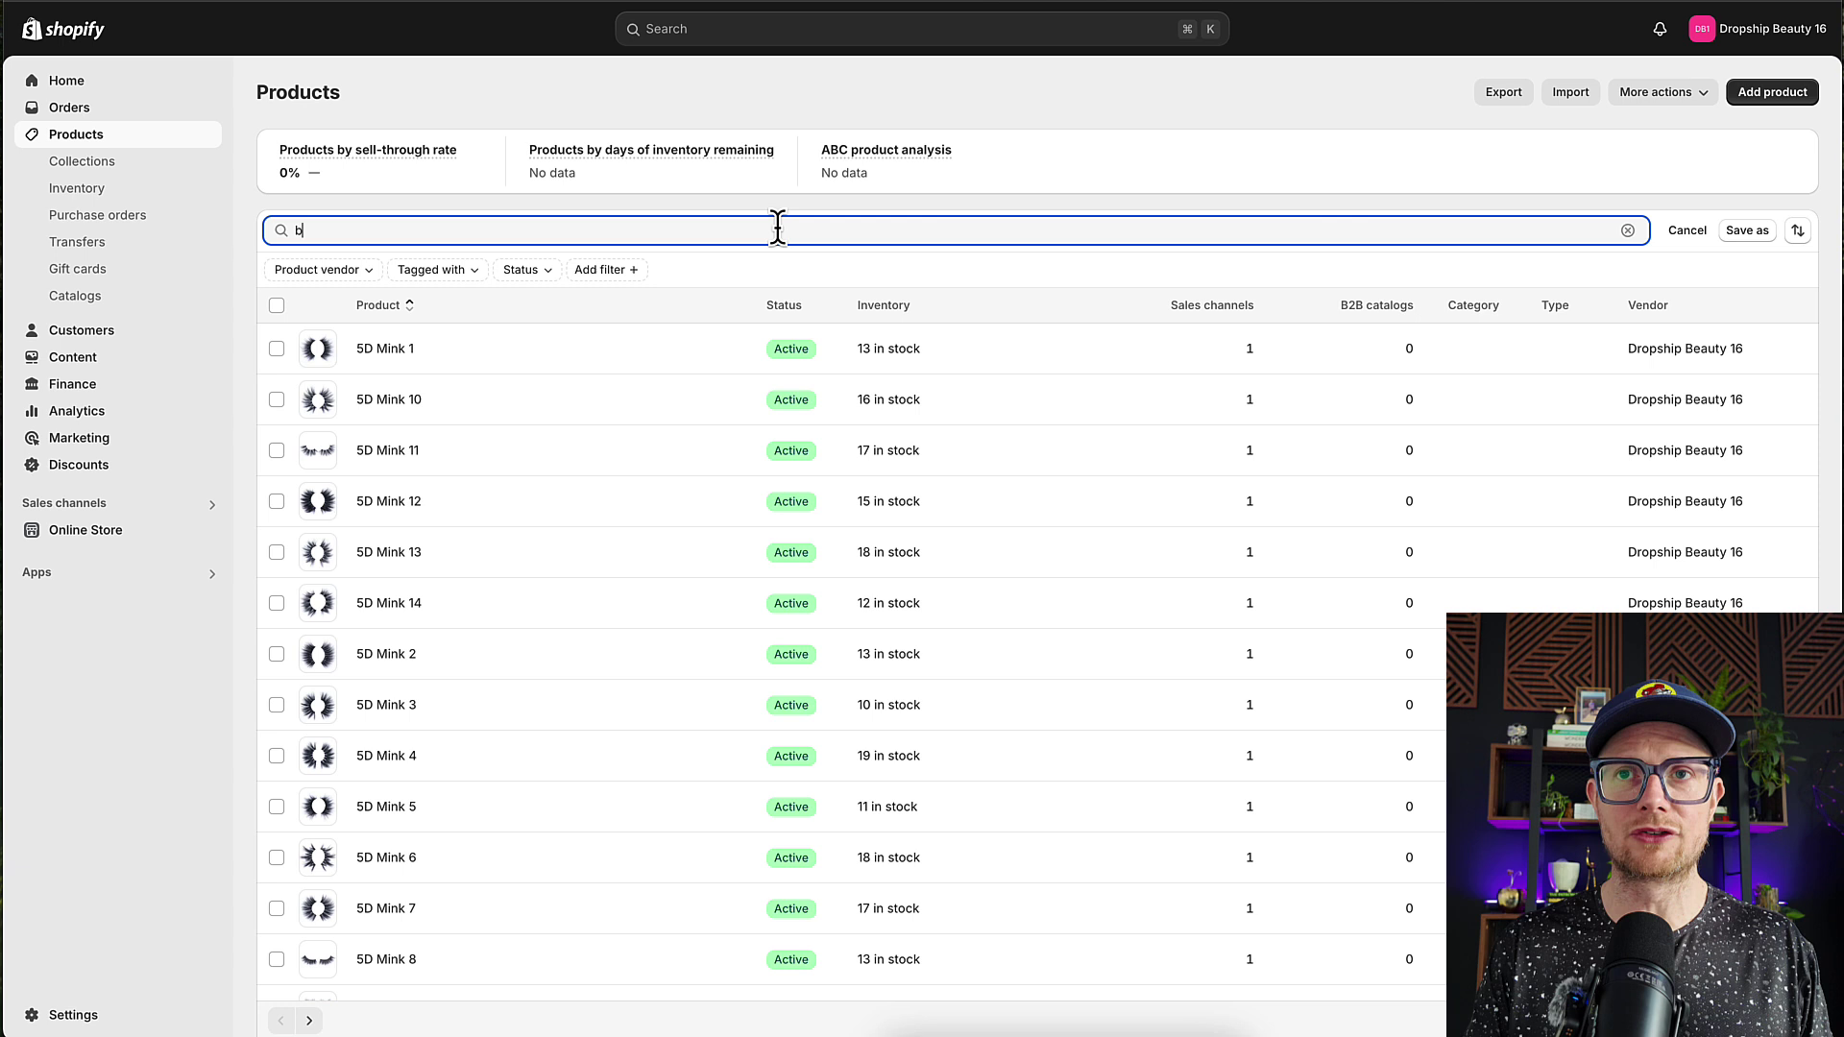
type("k hair")
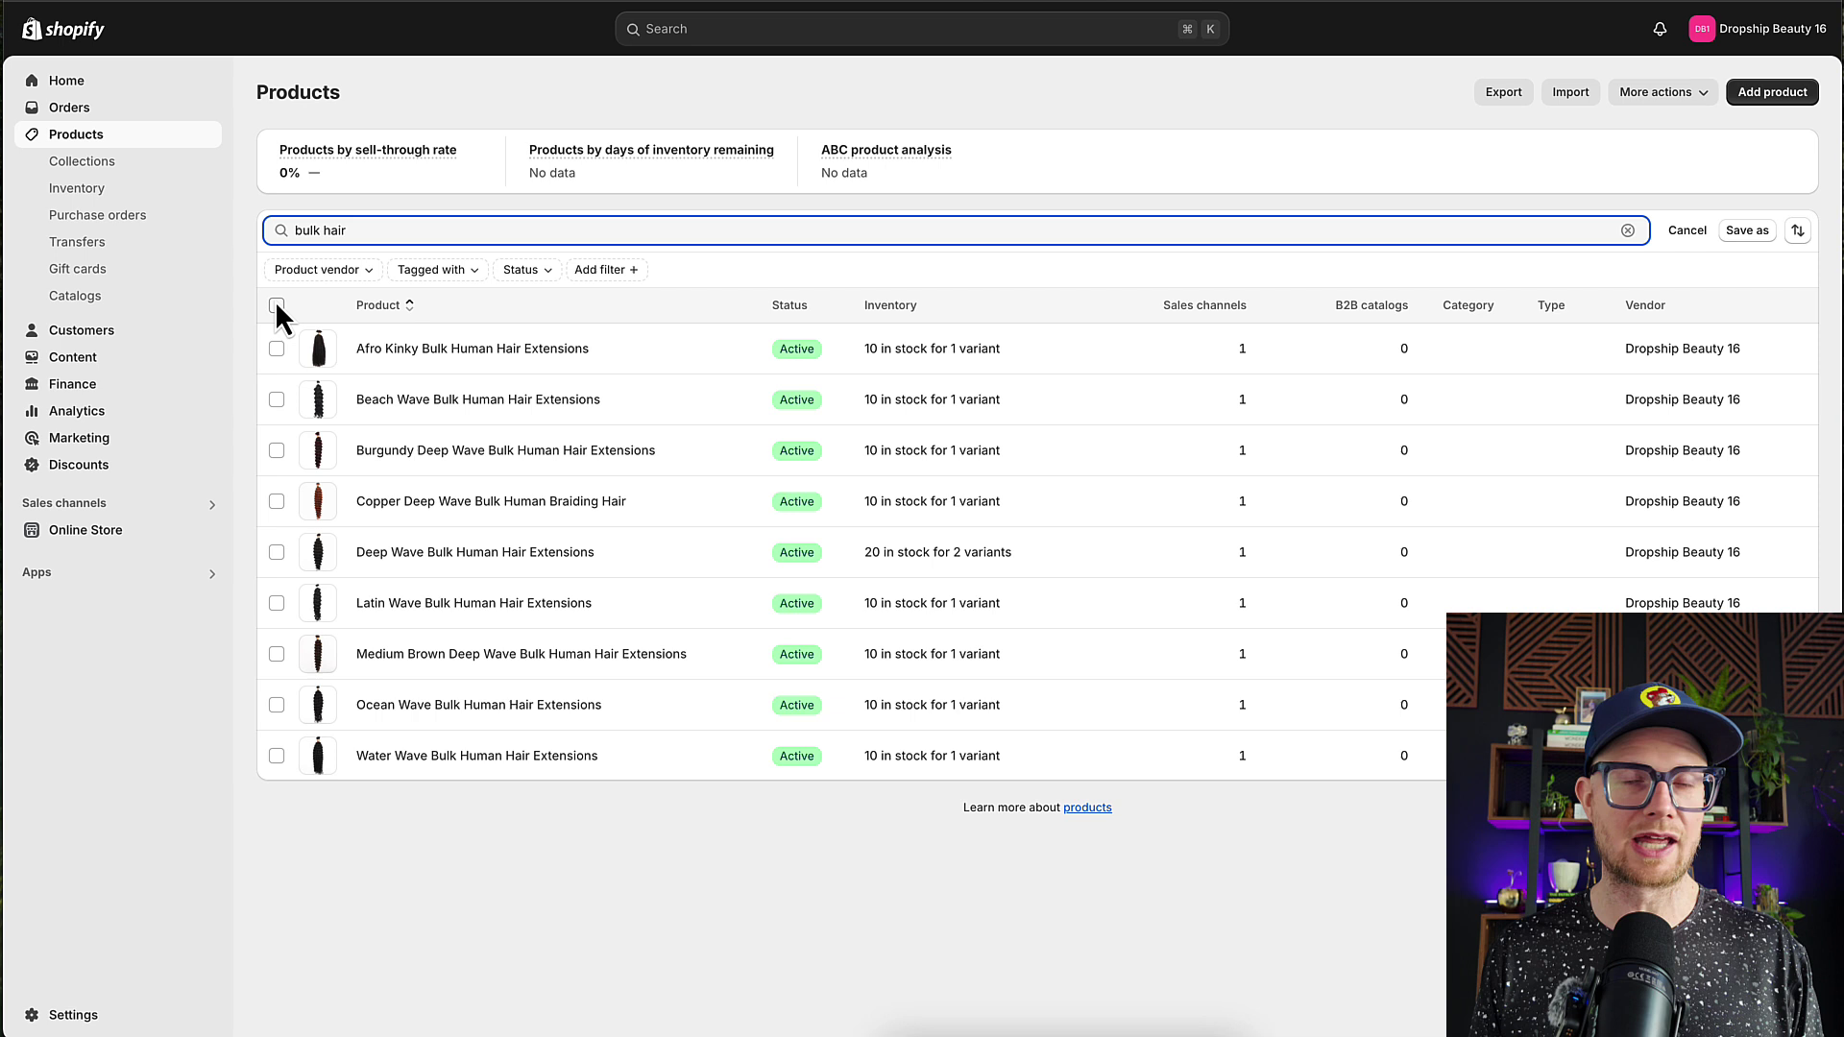
Add all nine 'bulk hair' search results to the Bulk Hair collection
left_click(276, 304)
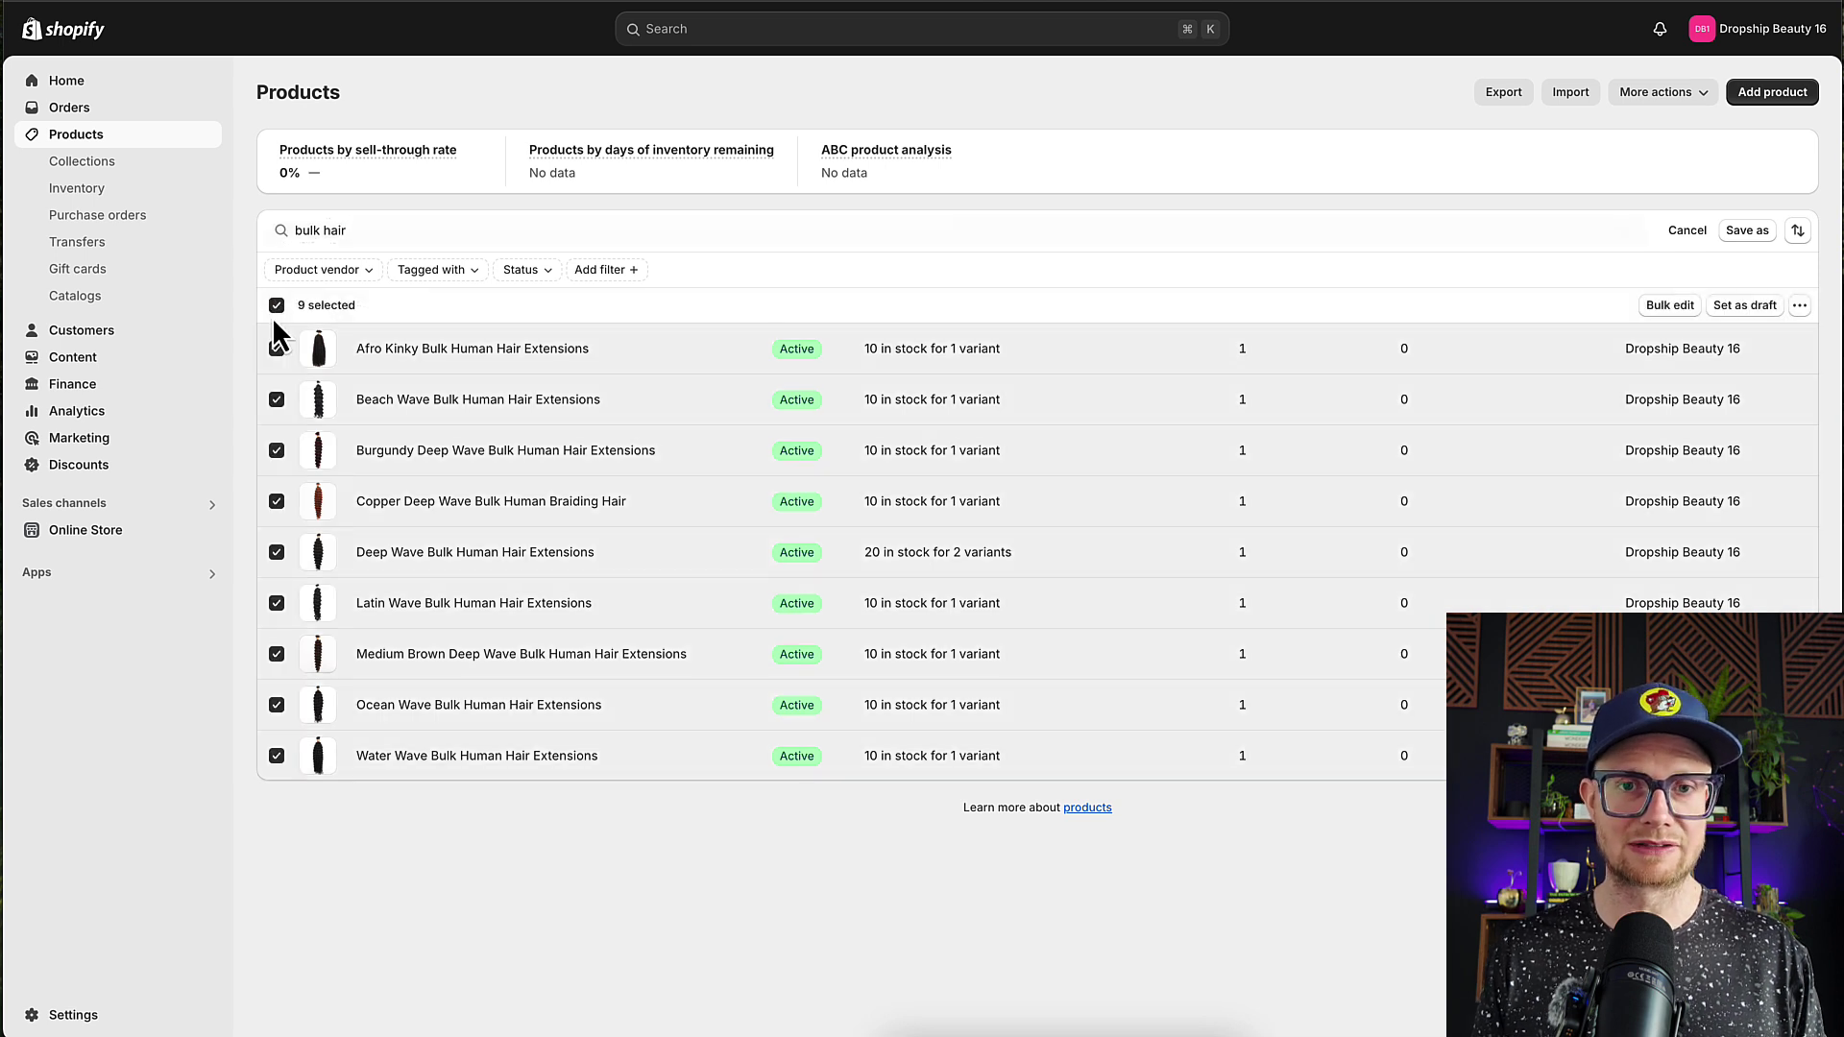
left_click(1798, 310)
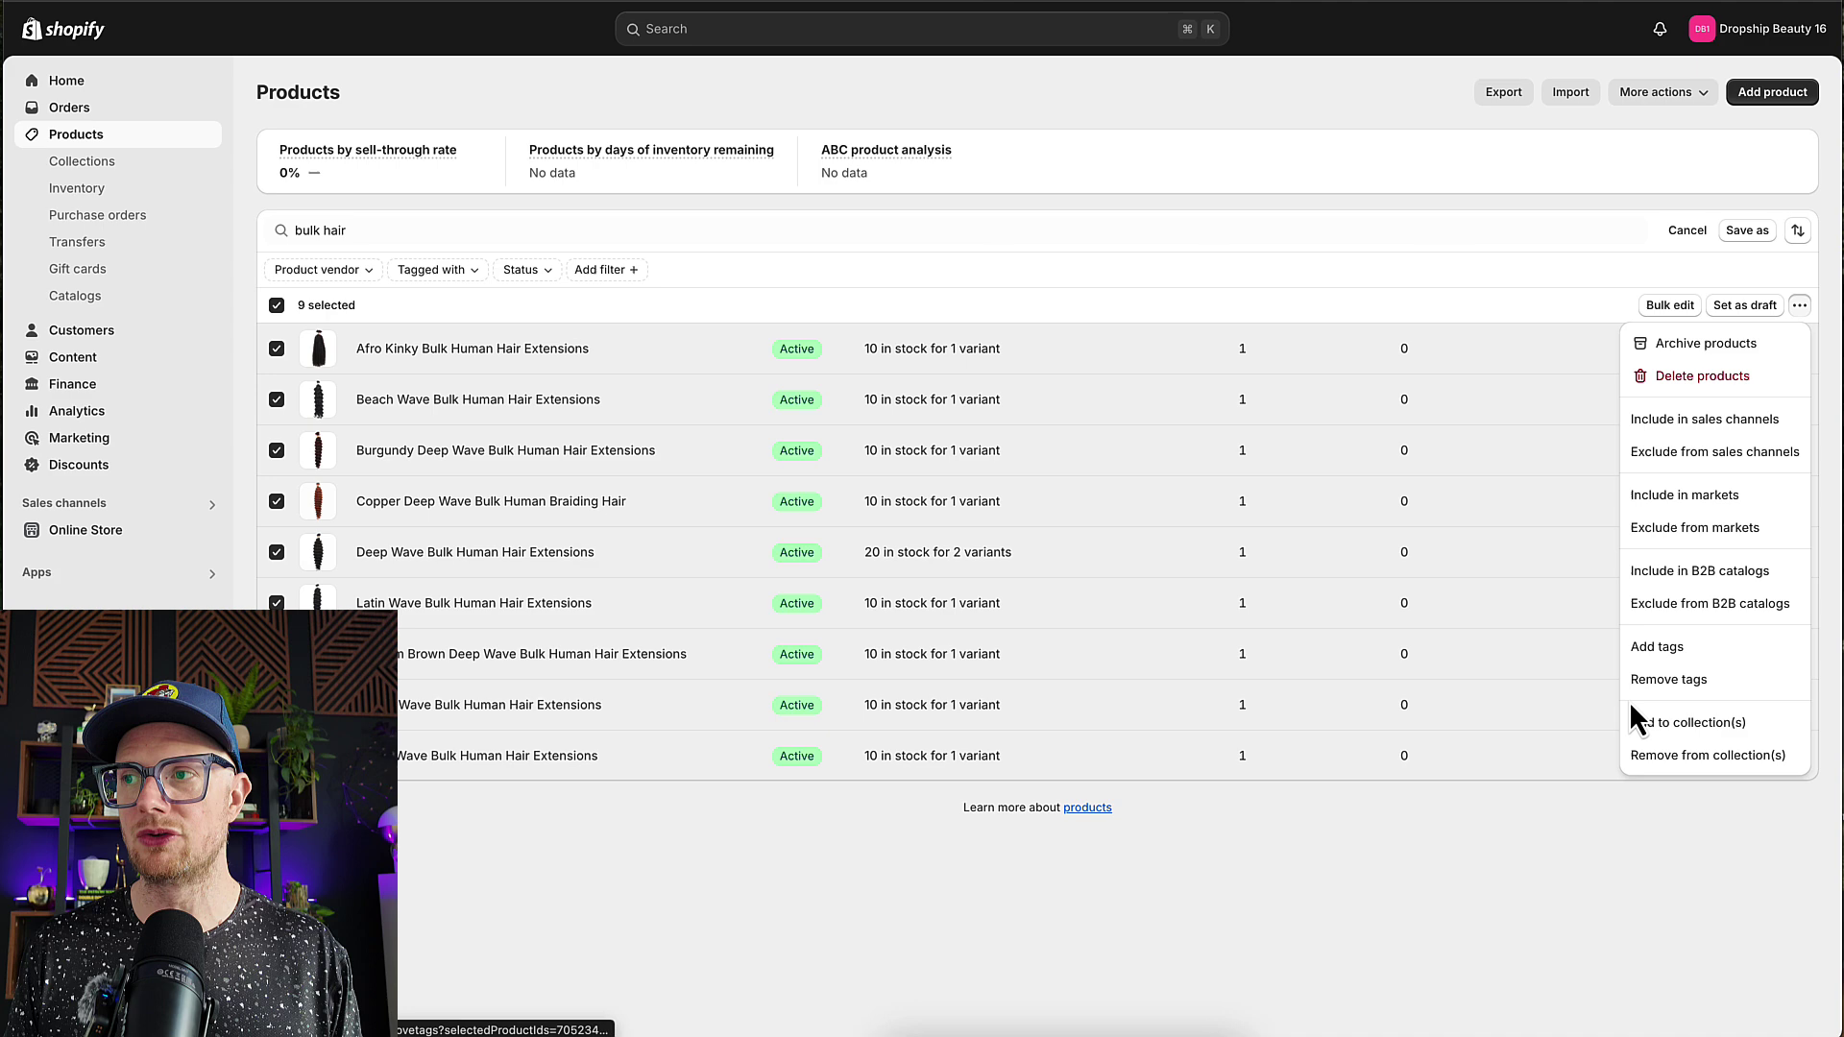
left_click(1653, 727)
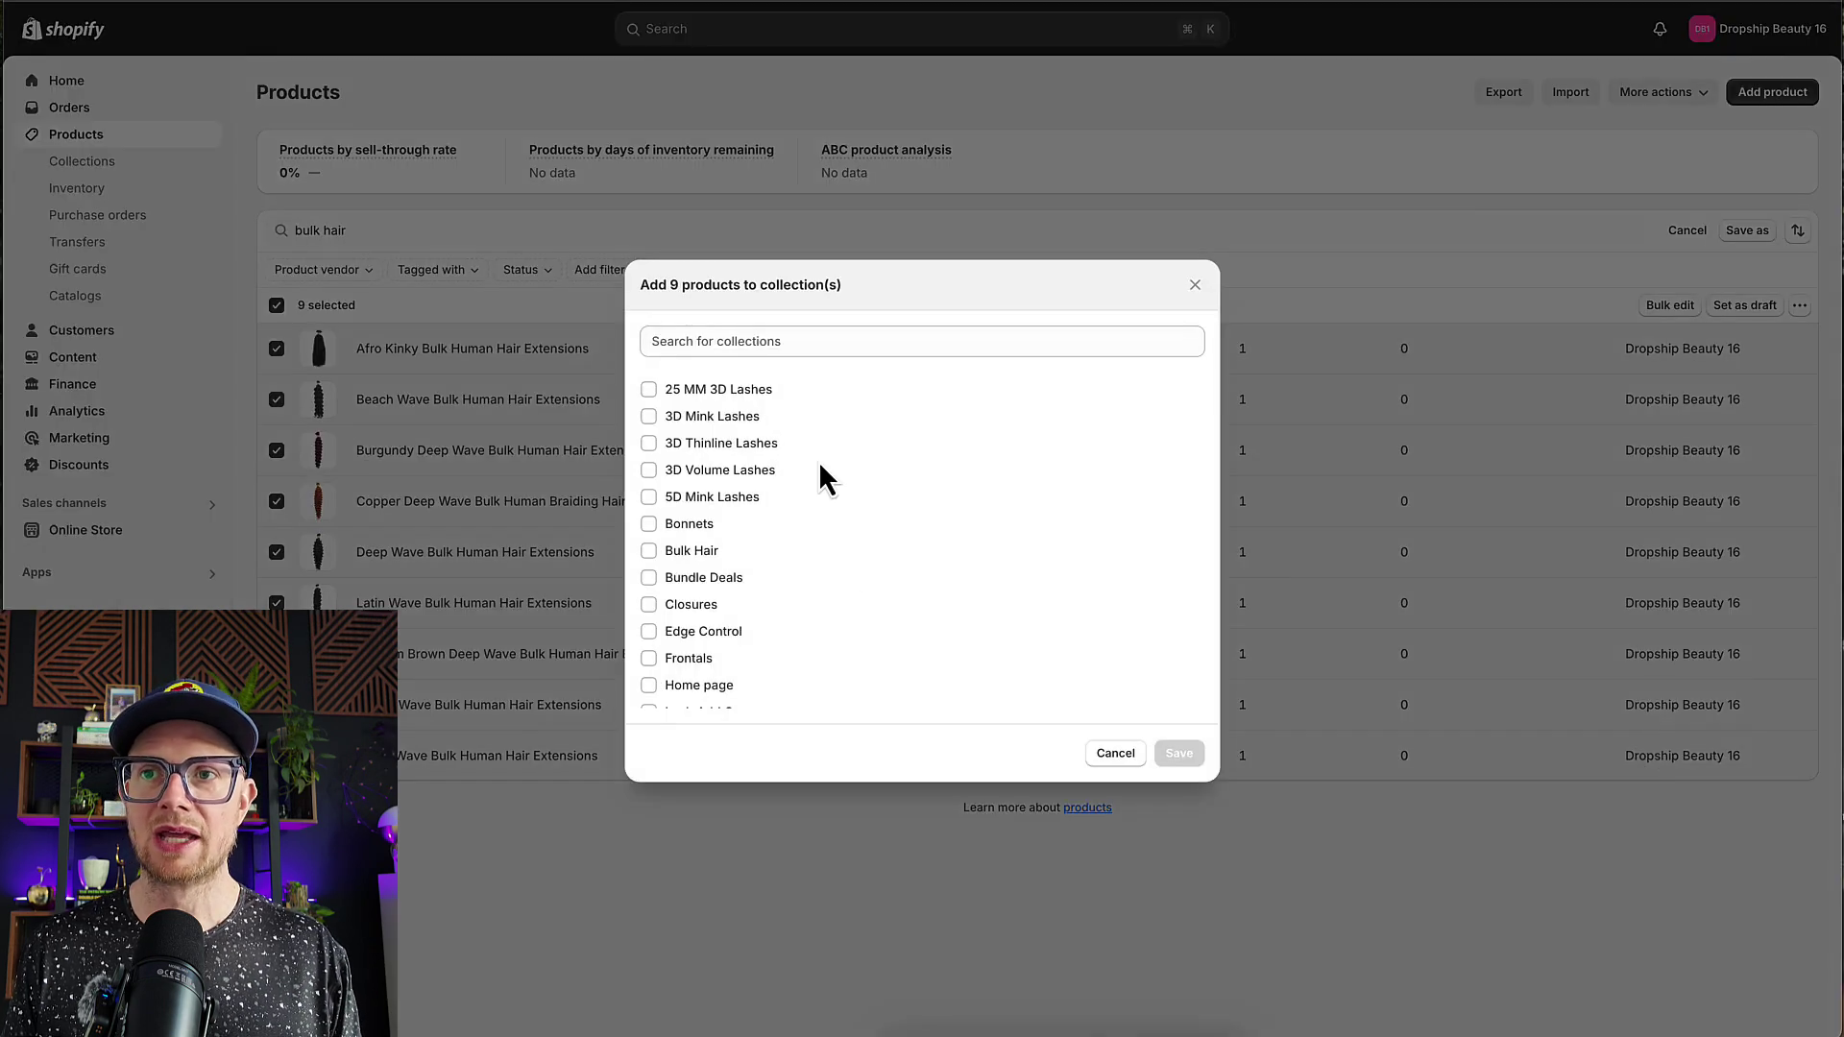
left_click(649, 551)
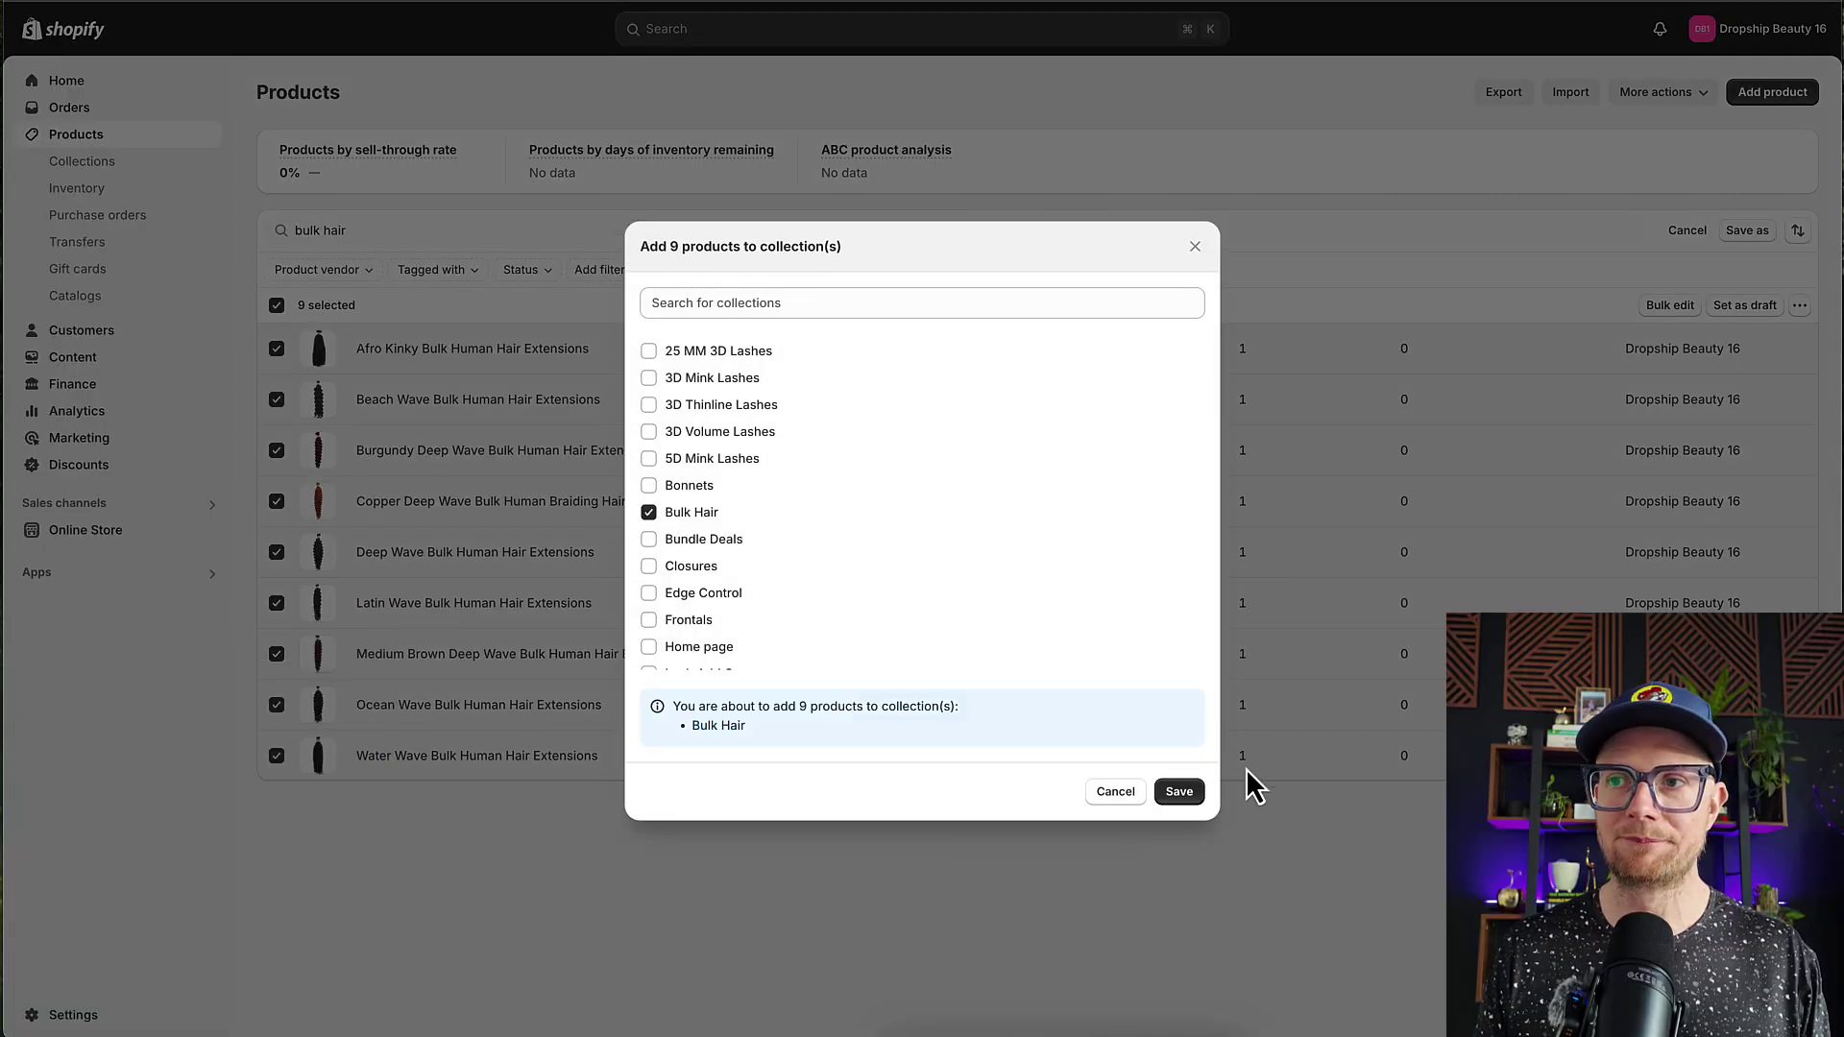
left_click(1179, 796)
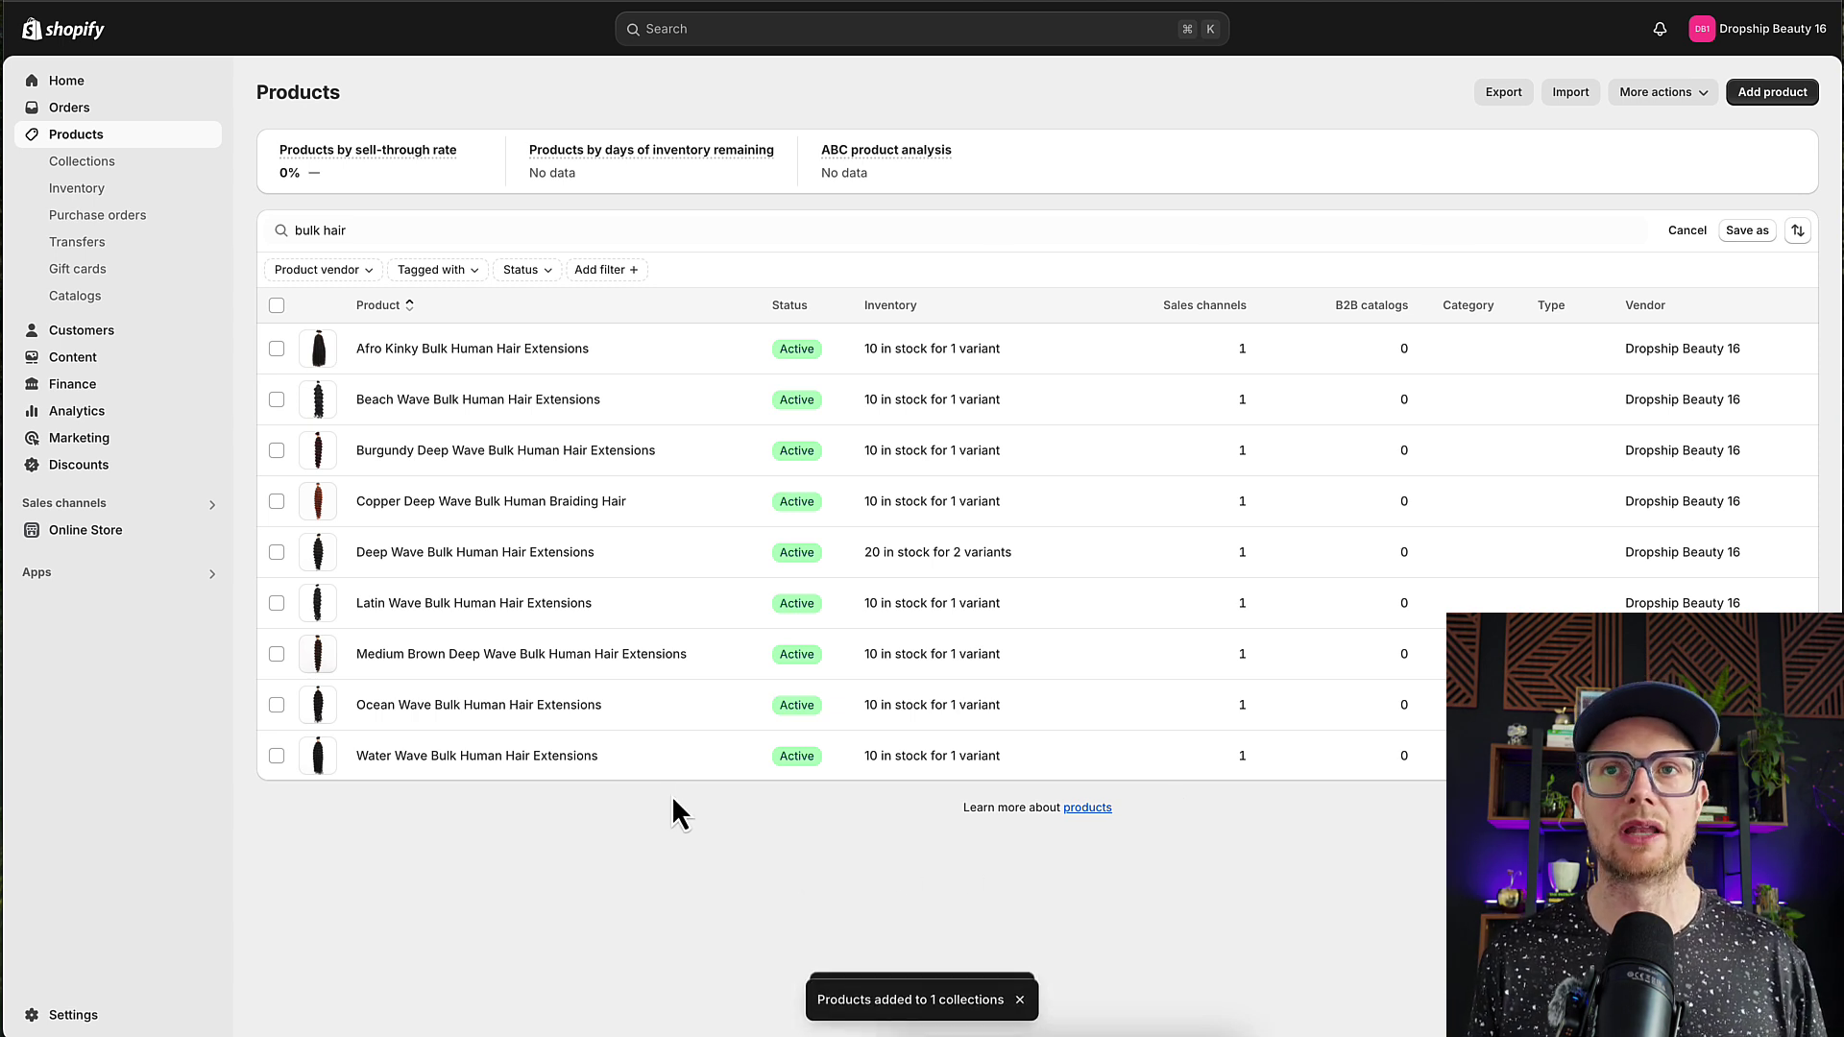
Check the nine bulk hair products' descriptions and media in the bulk editor, then open Collections
left_click(278, 303)
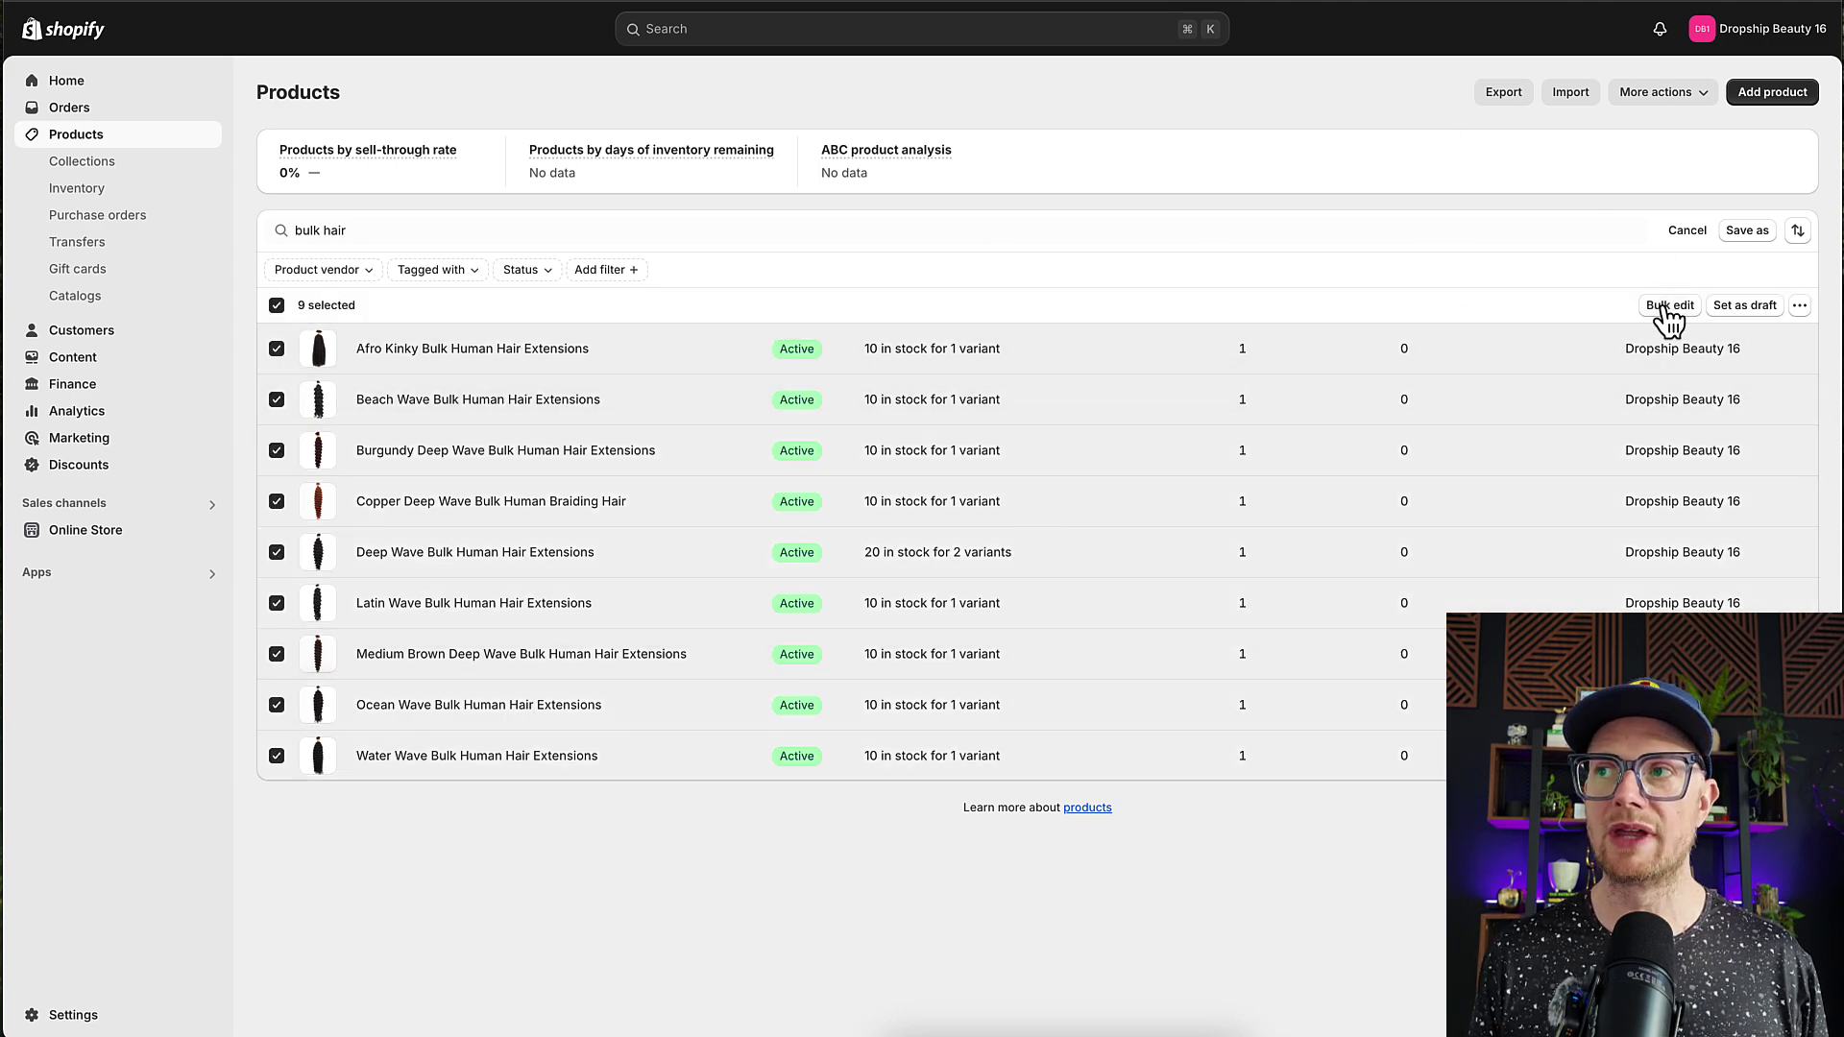
left_click(1670, 306)
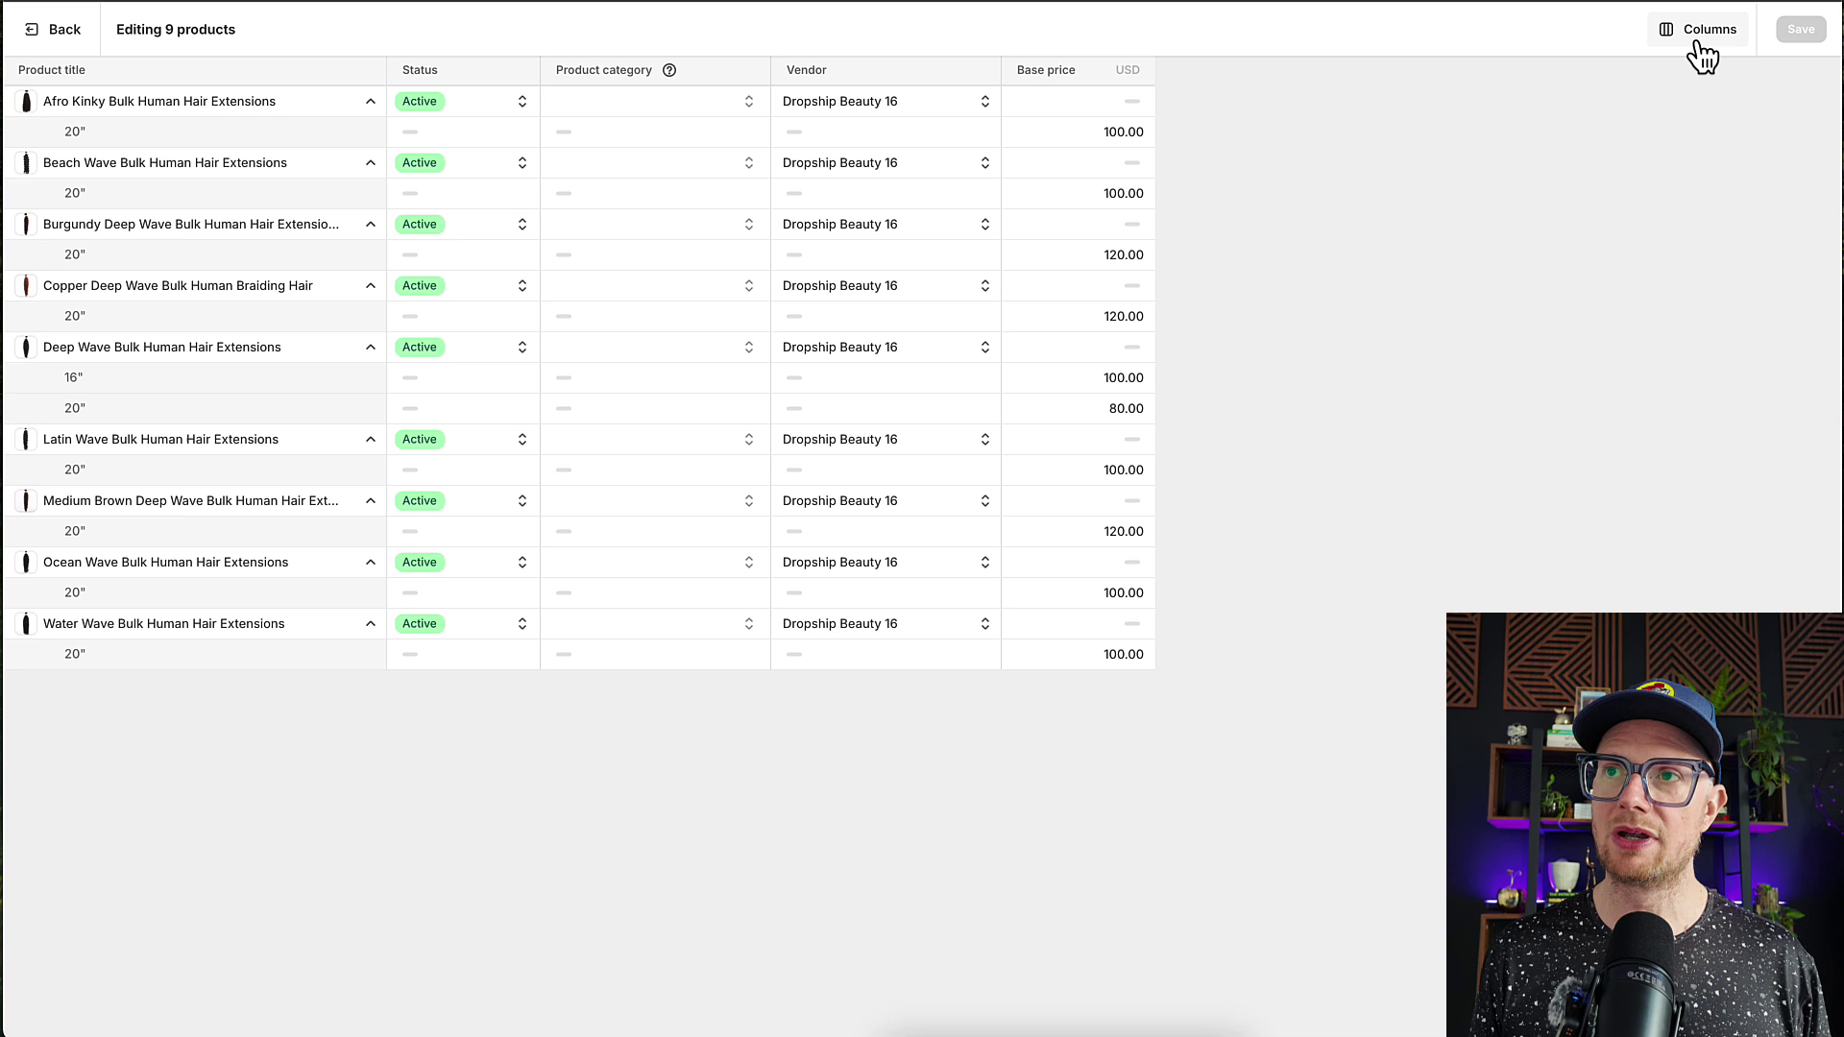
left_click(1701, 32)
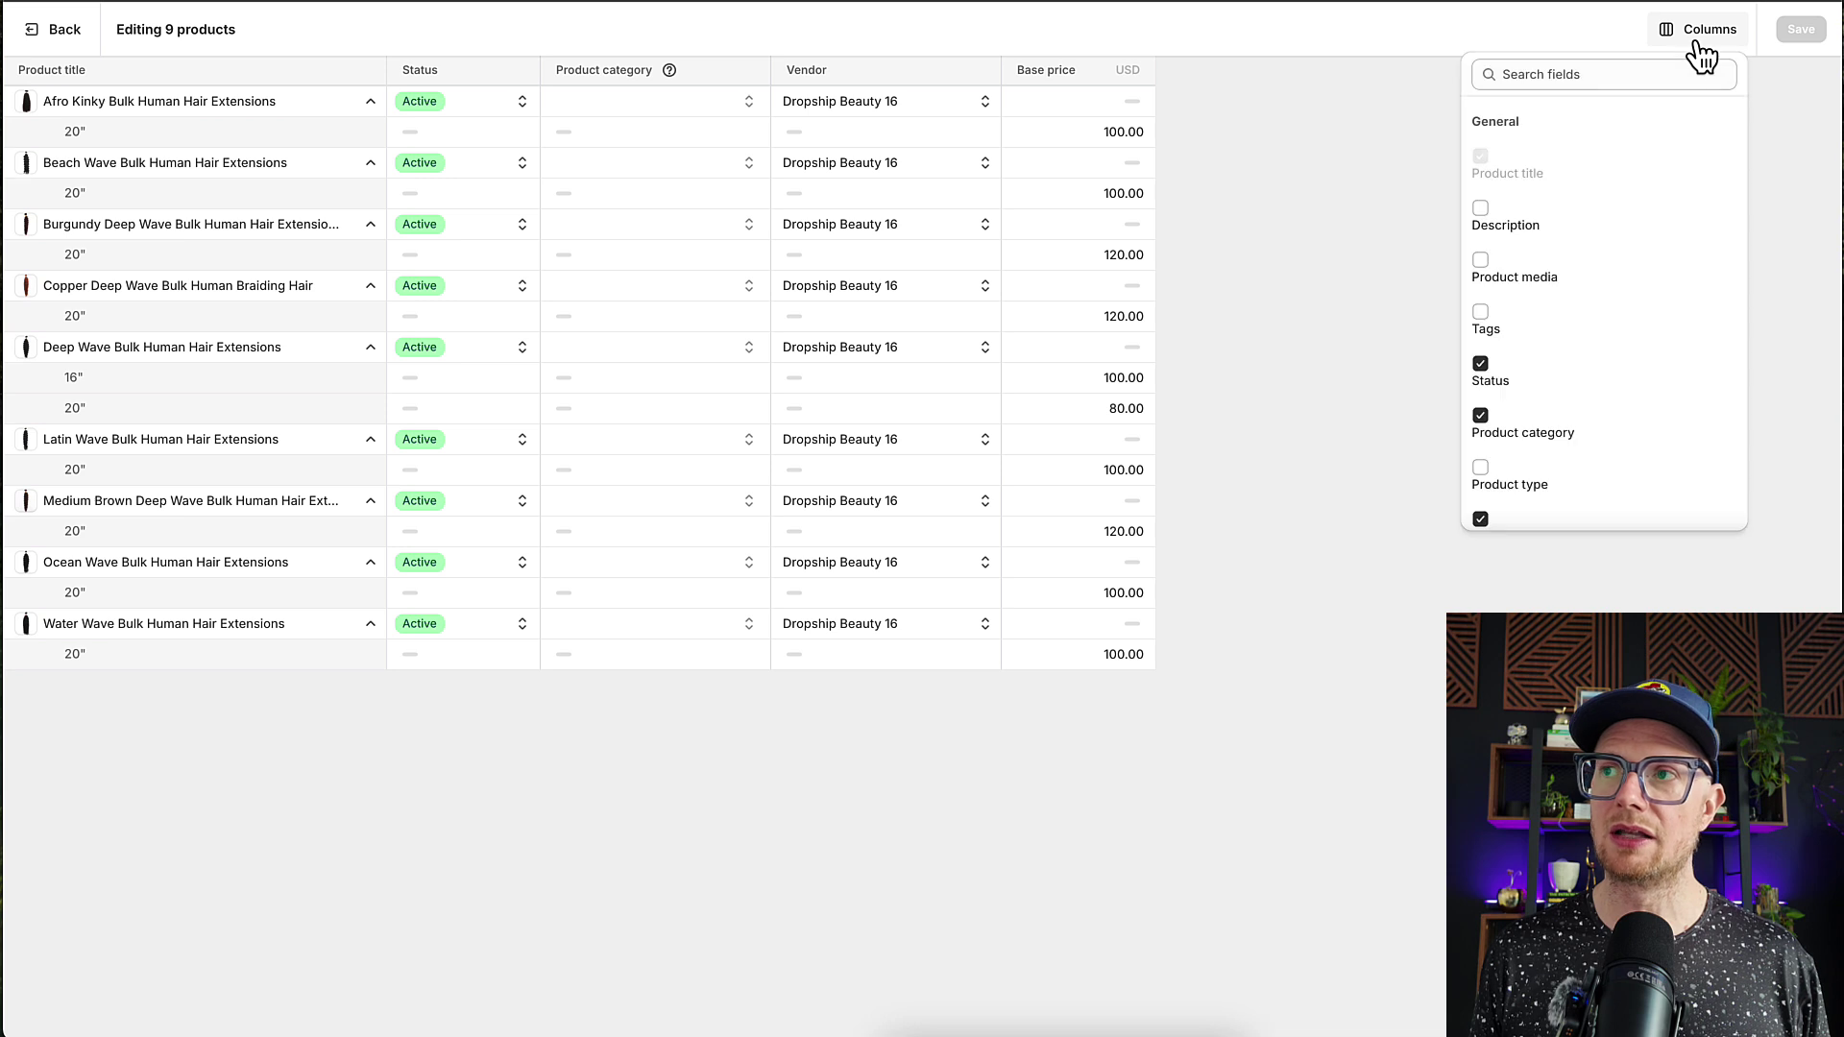
left_click(1478, 212)
left_click(1482, 264)
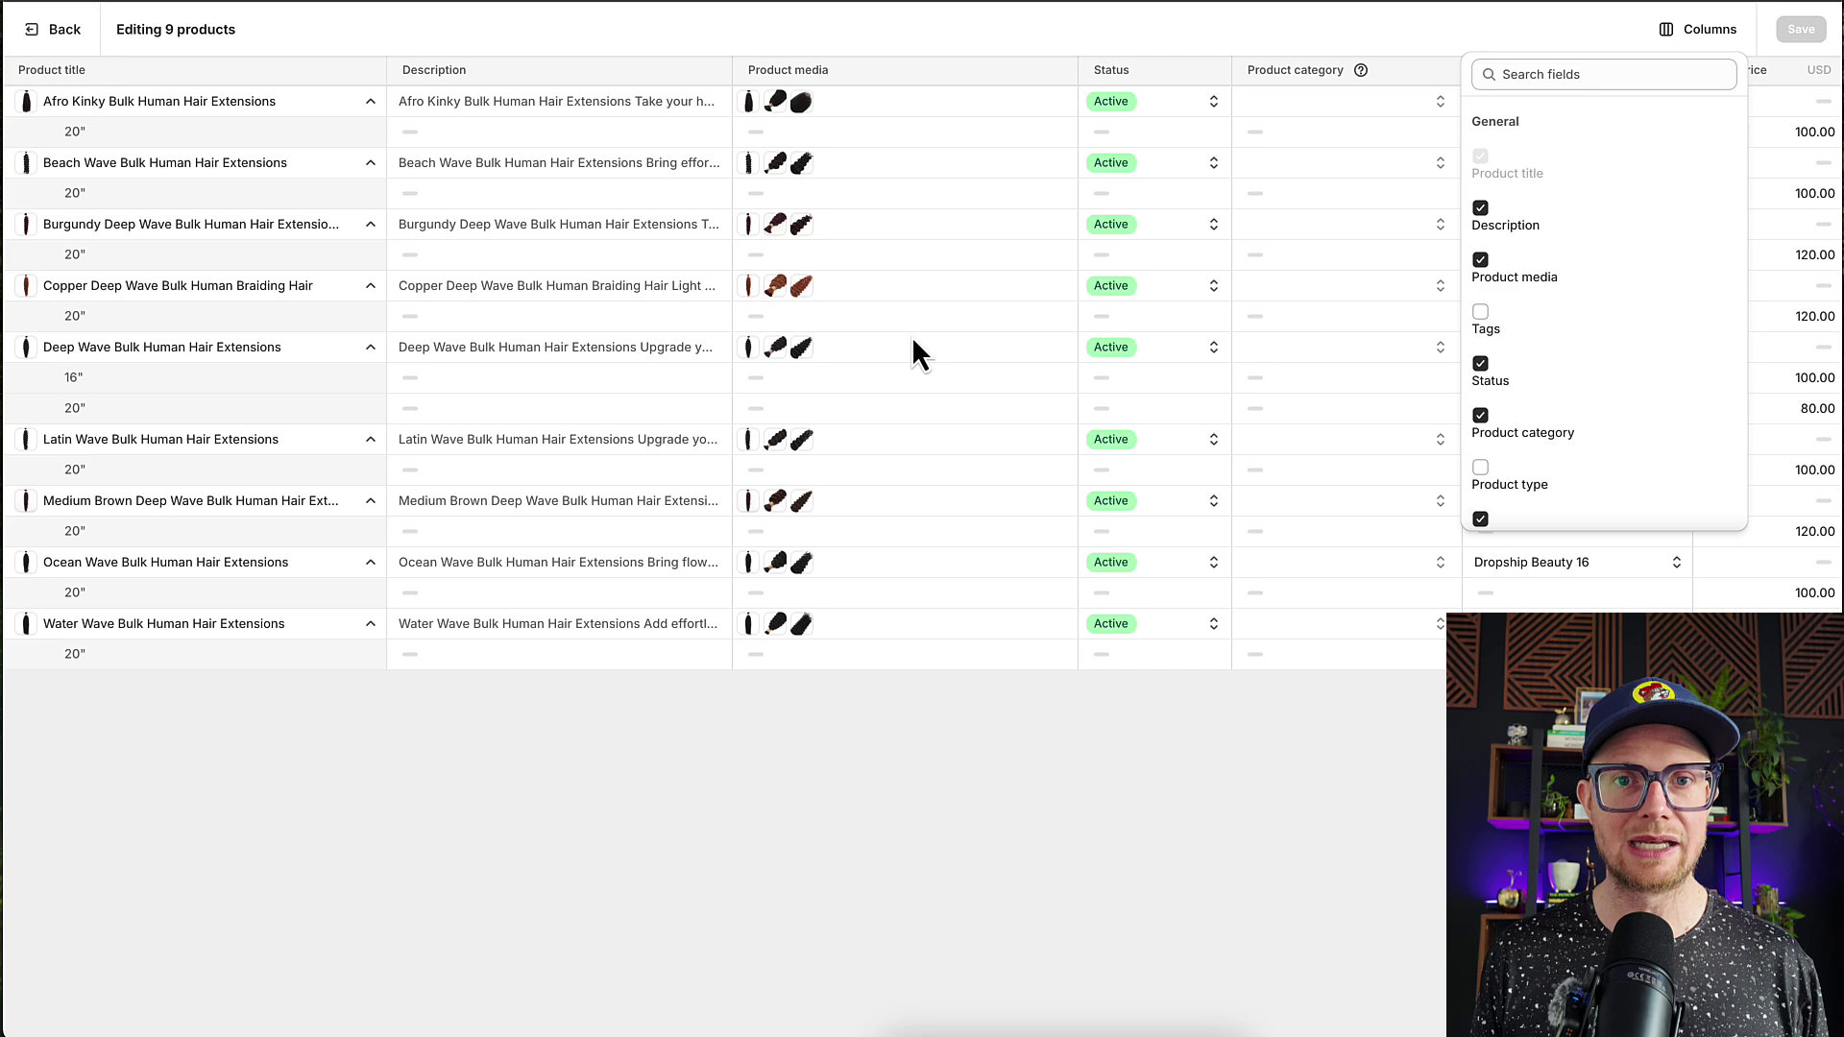
left_click(65, 32)
left_click(72, 164)
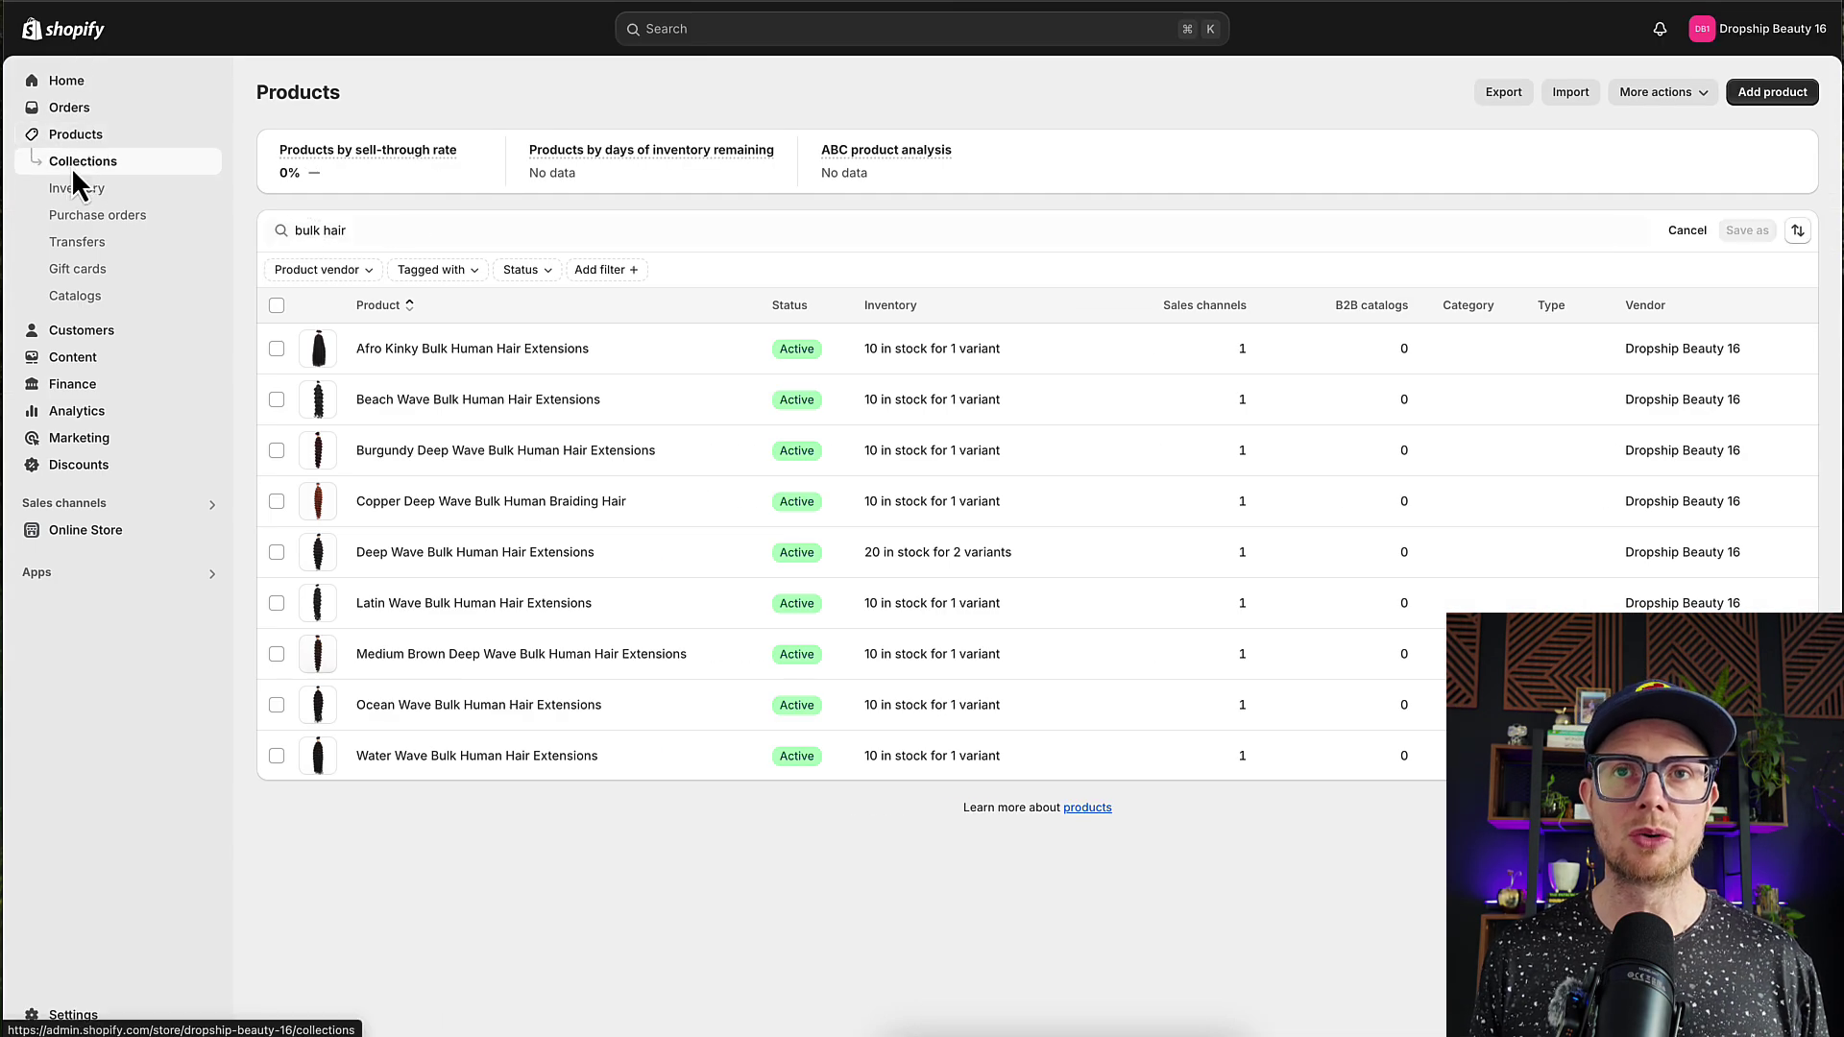
Set Bulk Hair's sort to Manually and drag Deep Wave Bulk Human Hair Extensions to the top
left_click(373, 234)
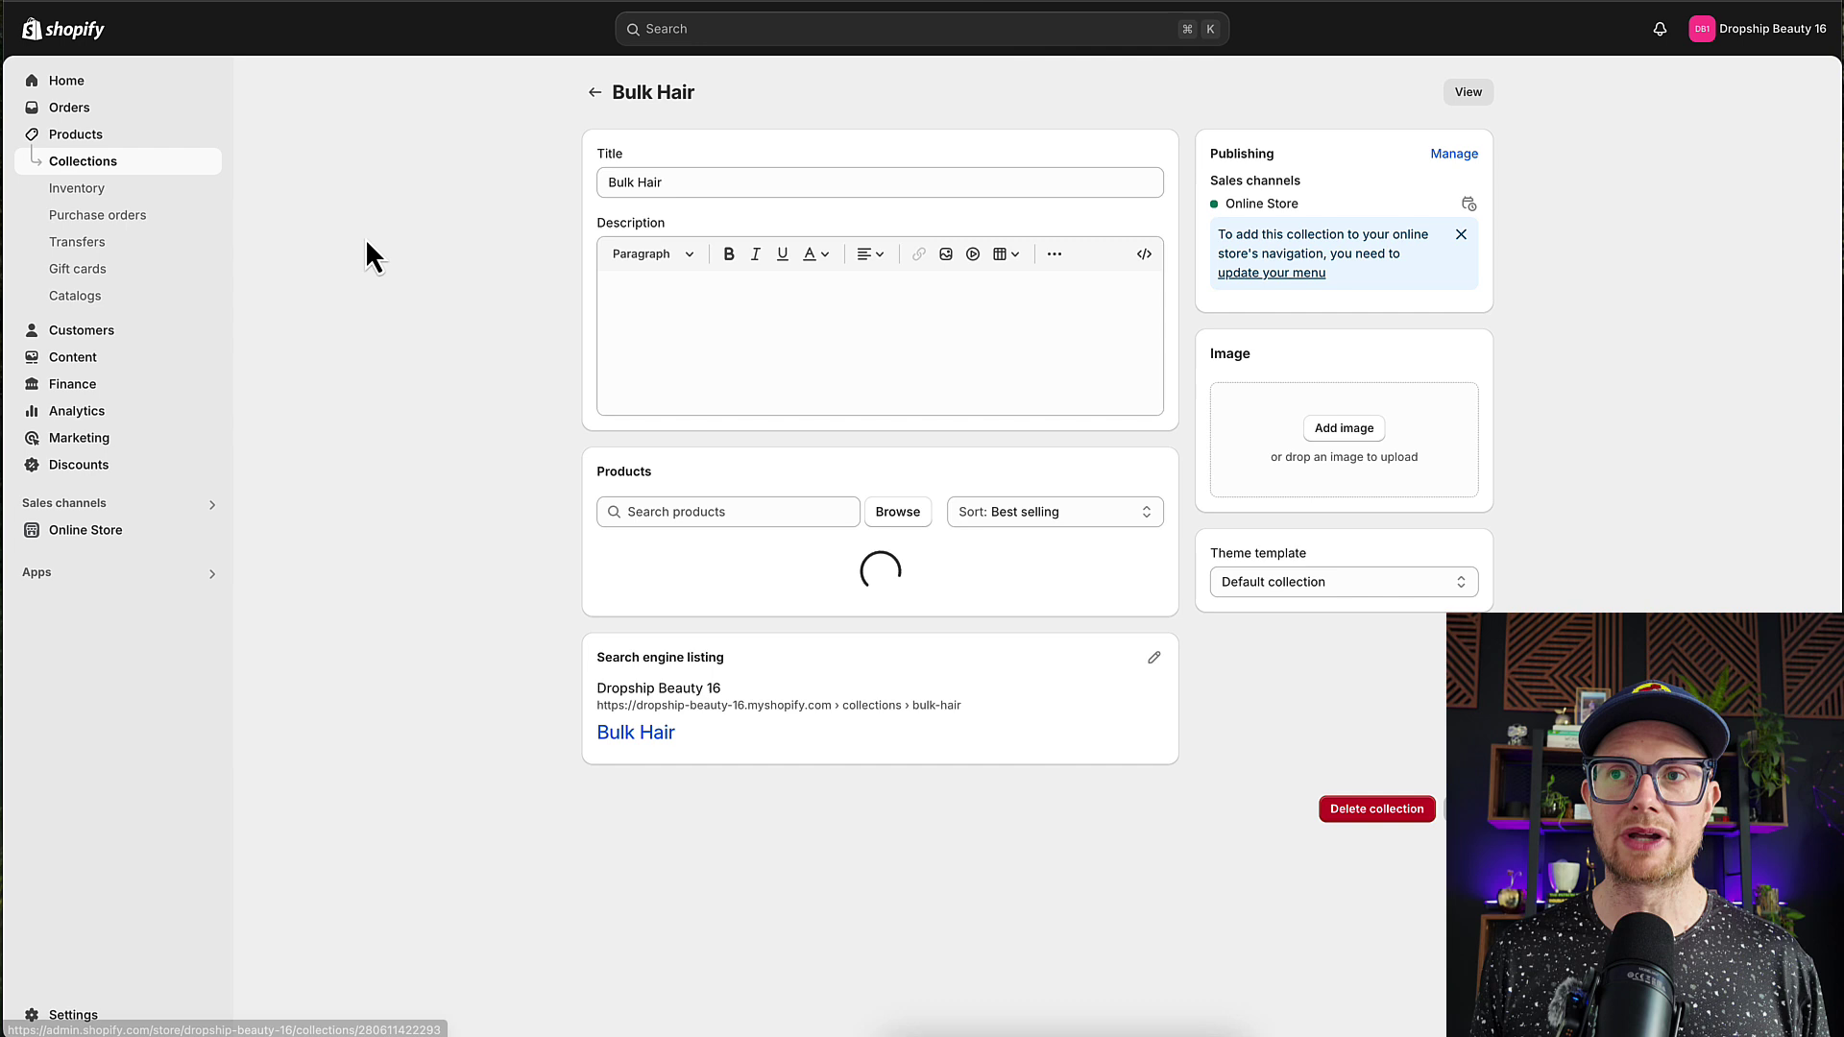
scroll(614, 576, "down", 3)
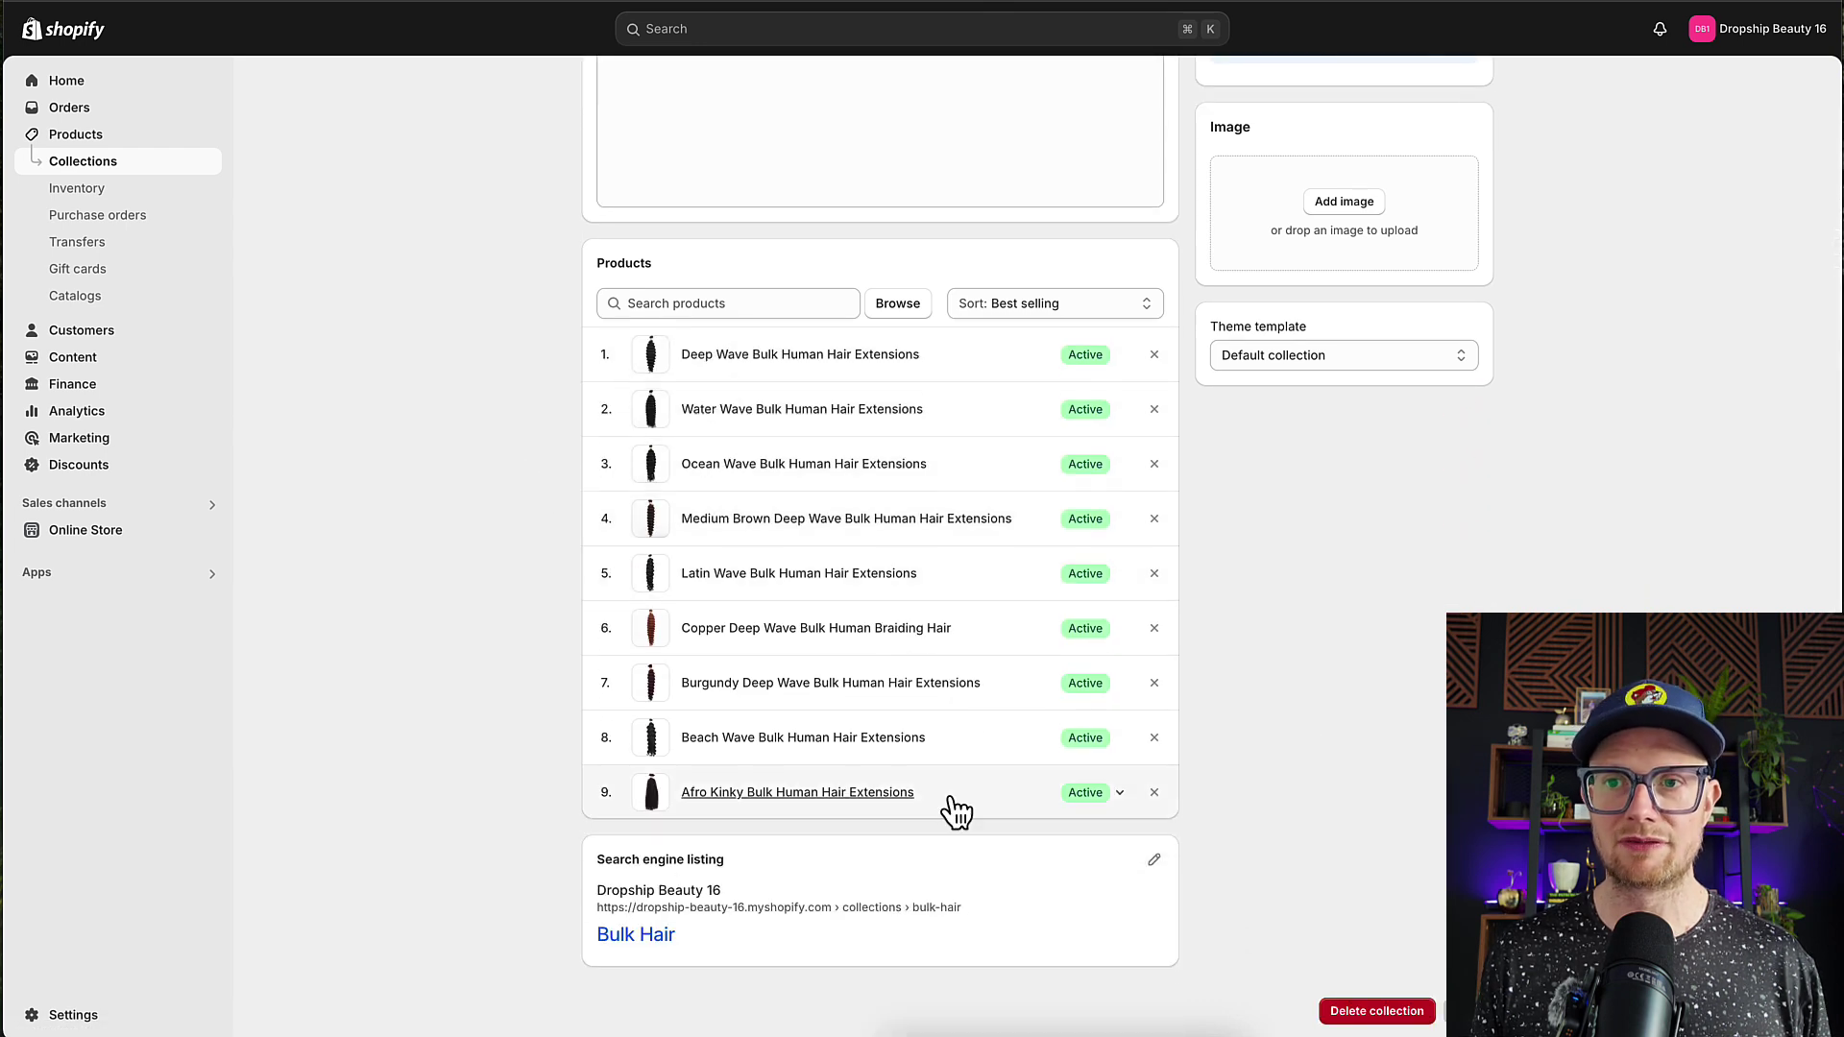
left_click(1030, 308)
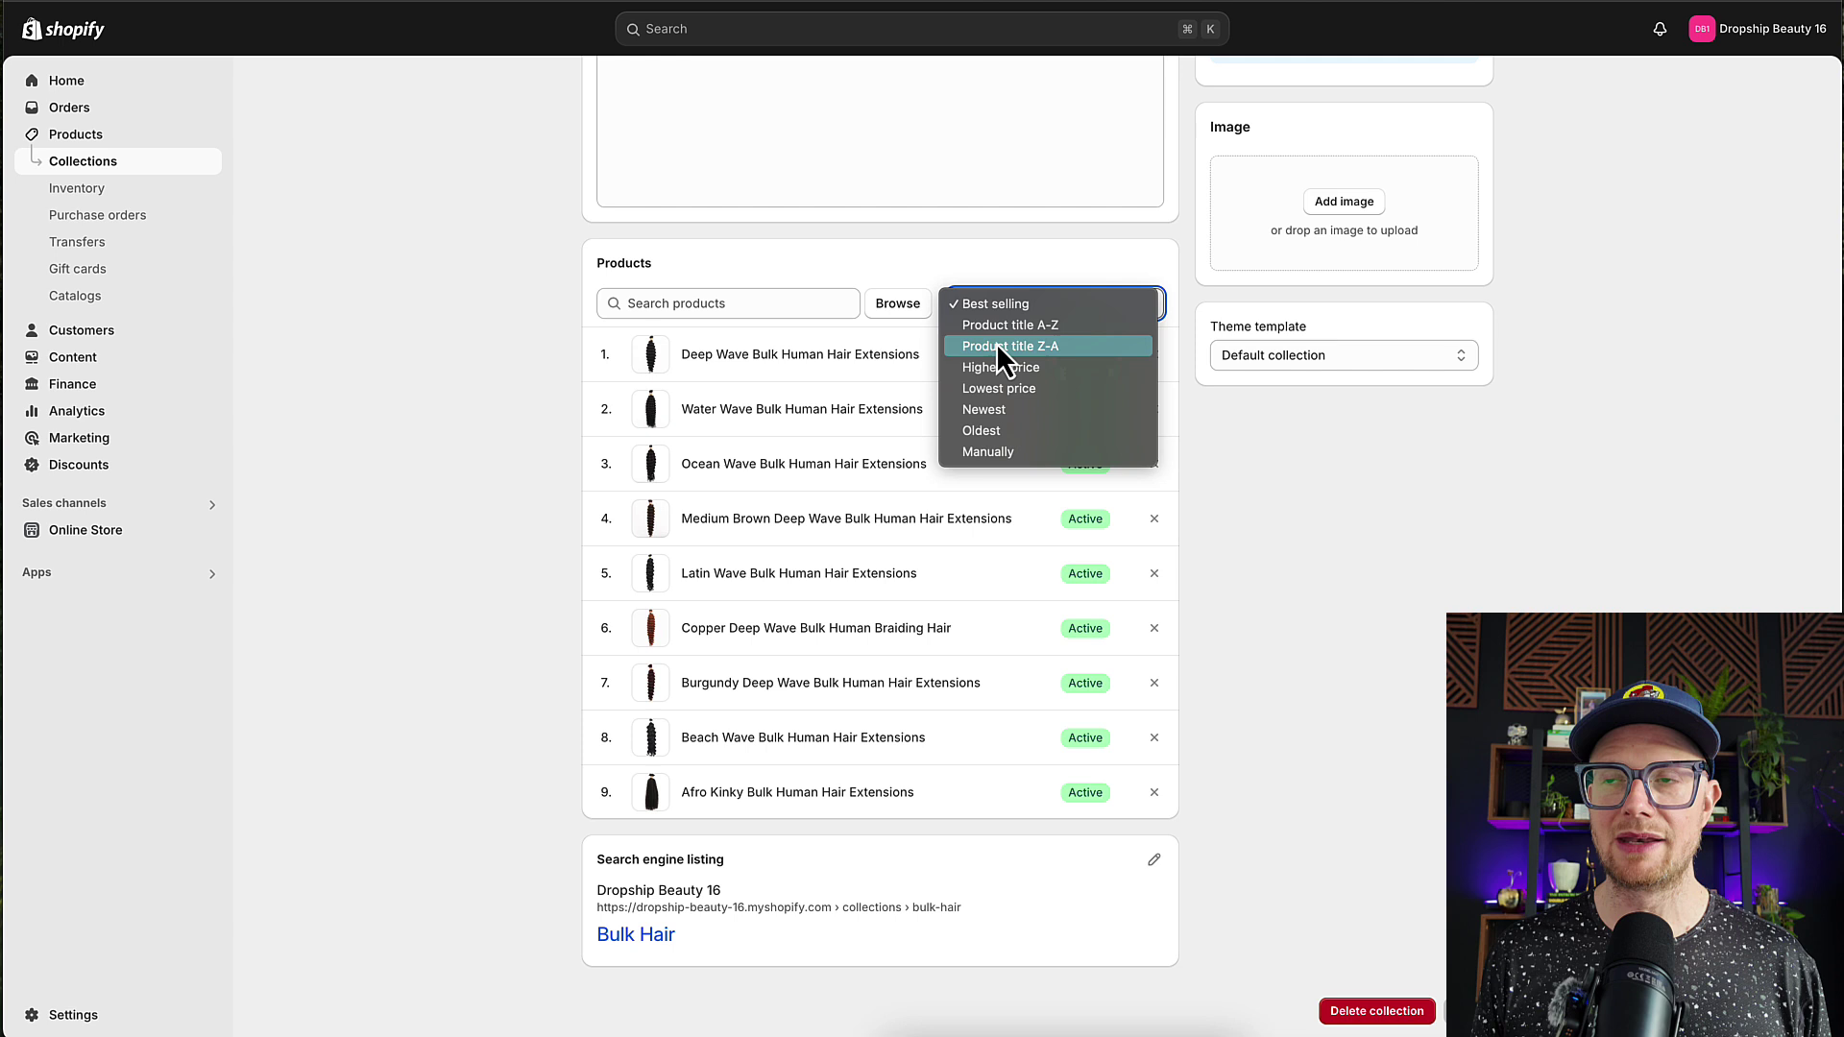
left_click(980, 452)
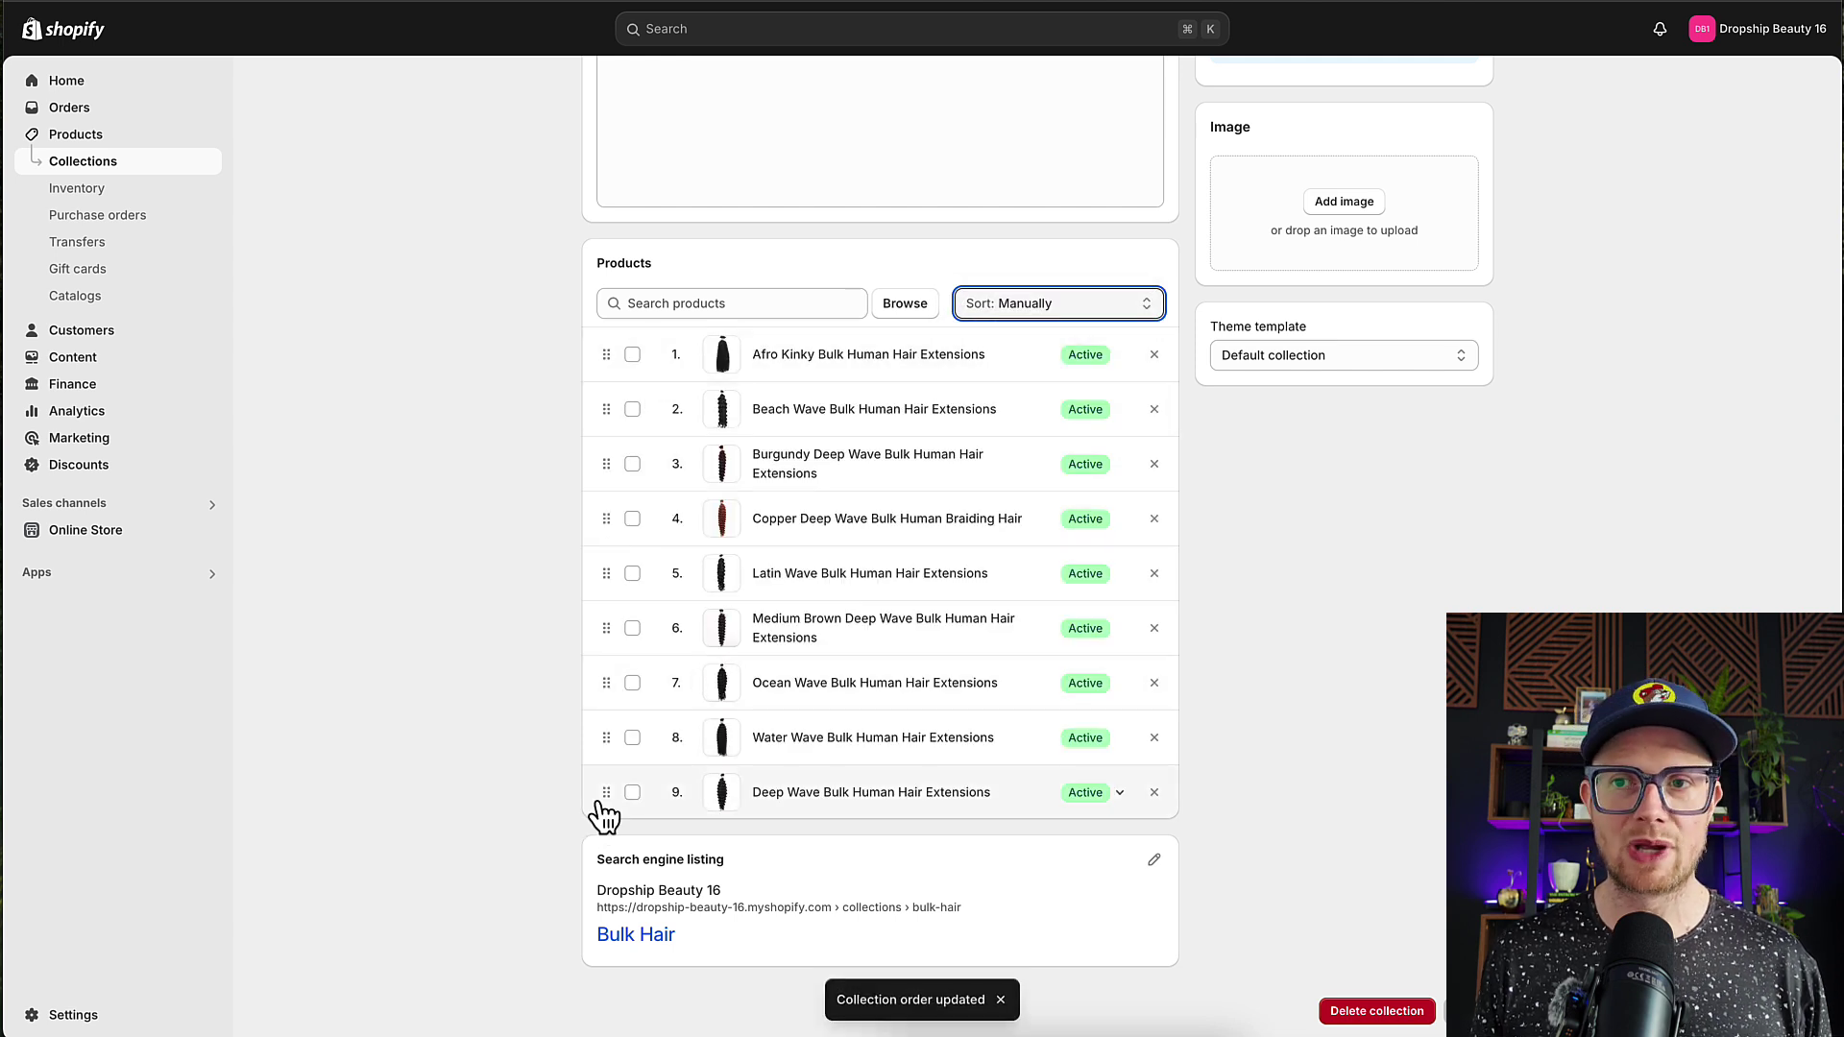
mouse_move(606, 793)
left_mouse_down()
mouse_move(650, 358)
mouse_move(674, 369)
left_mouse_up()
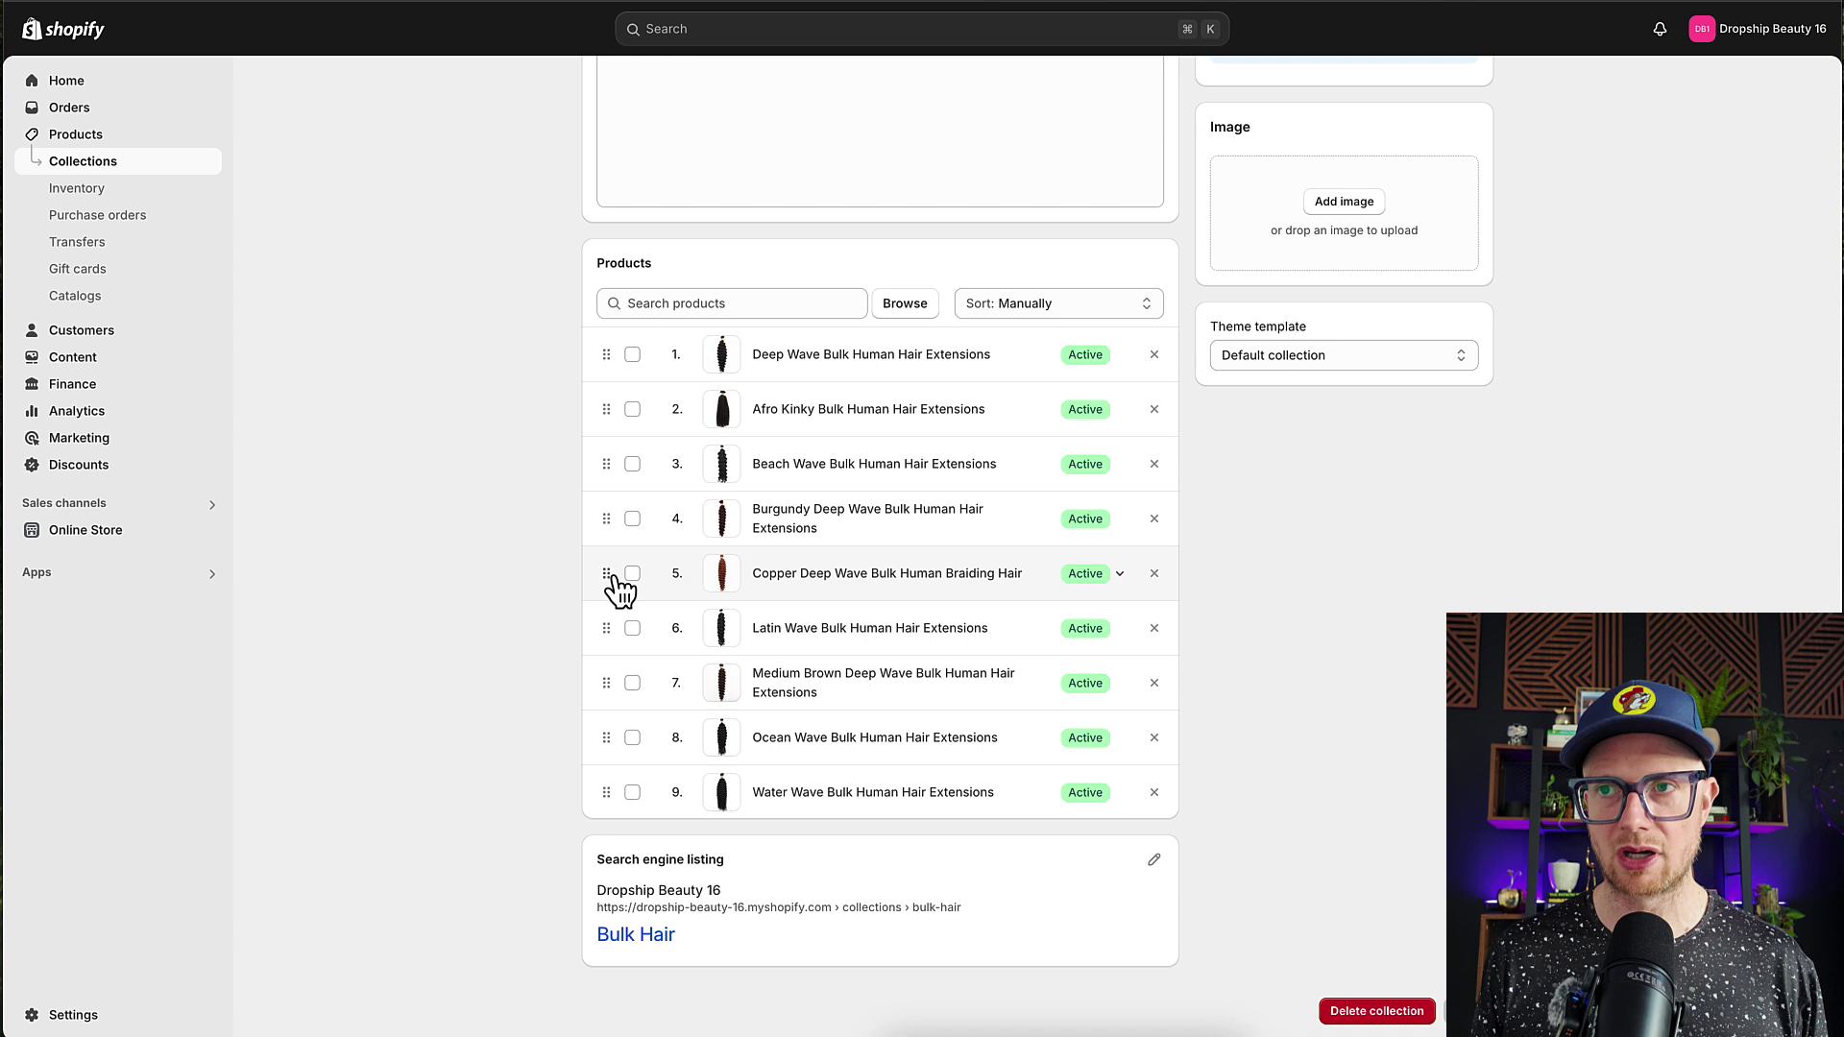
scroll(620, 589, "up", 3)
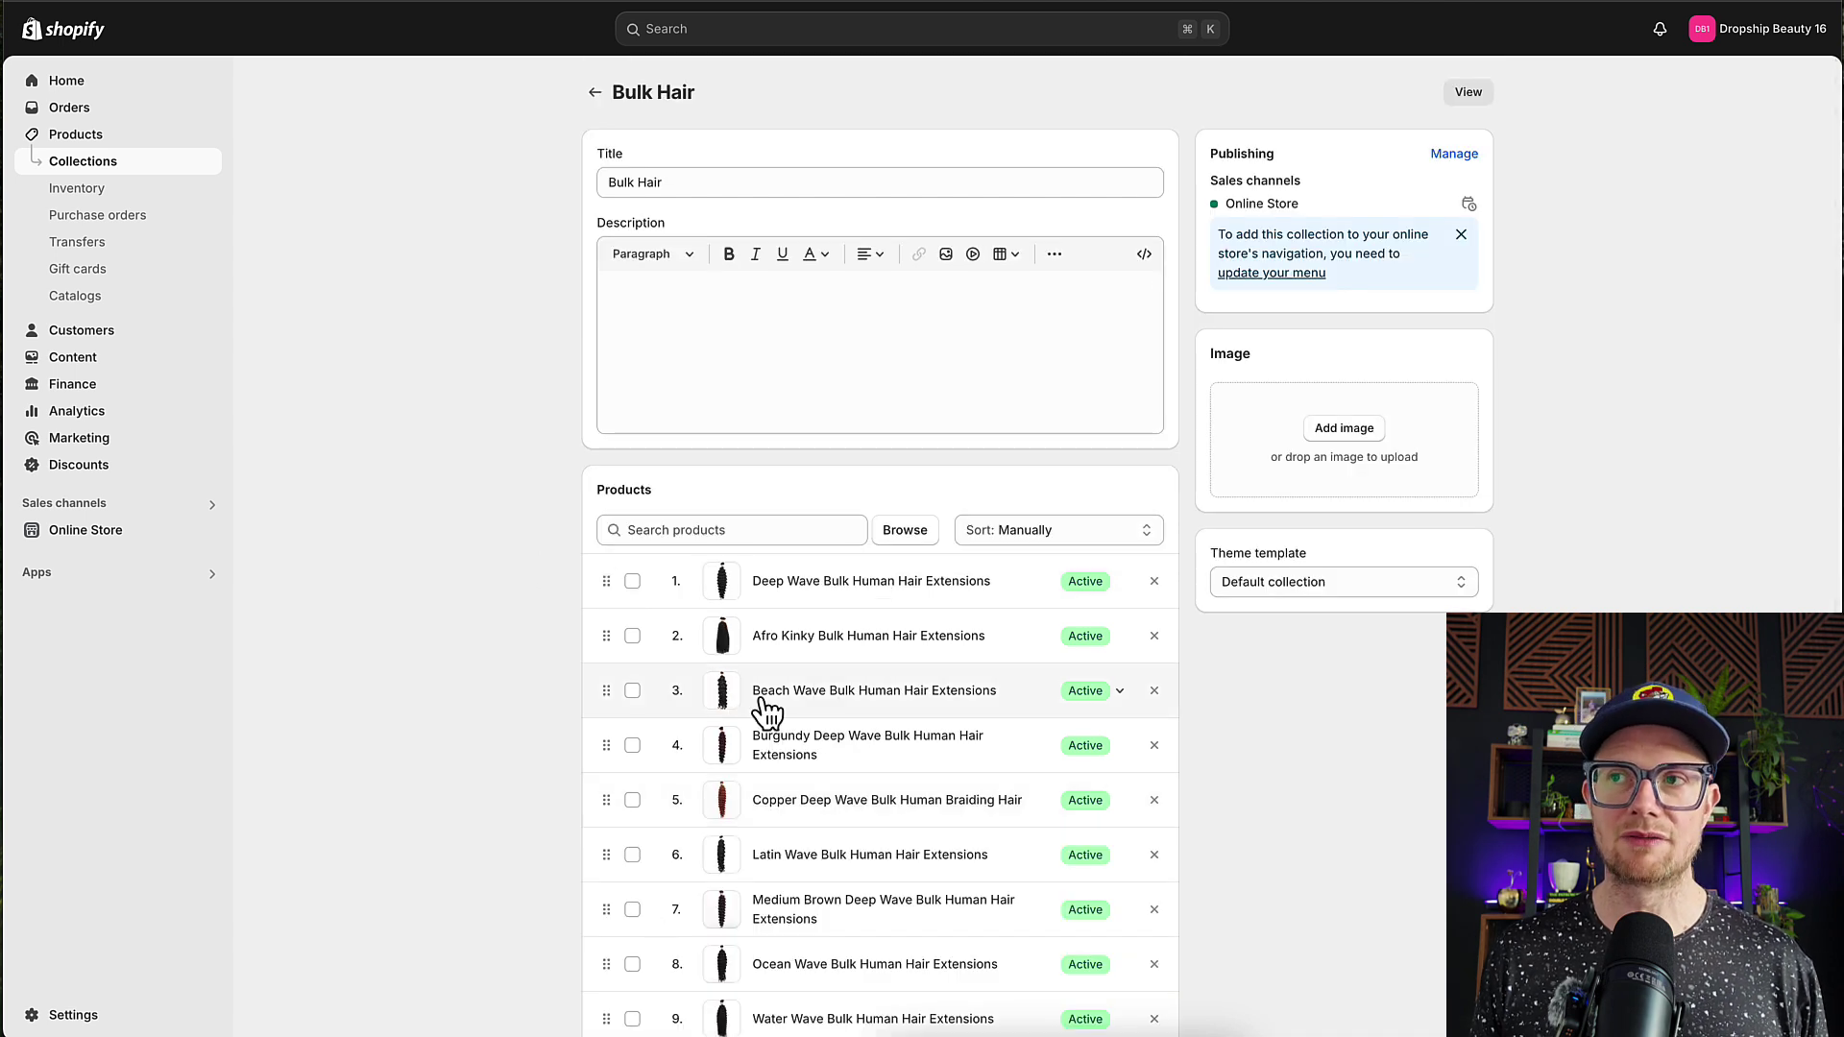
Review the Deep Wave Bulk Human Hair Extensions product page, then go to Online Store
left_click(774, 583)
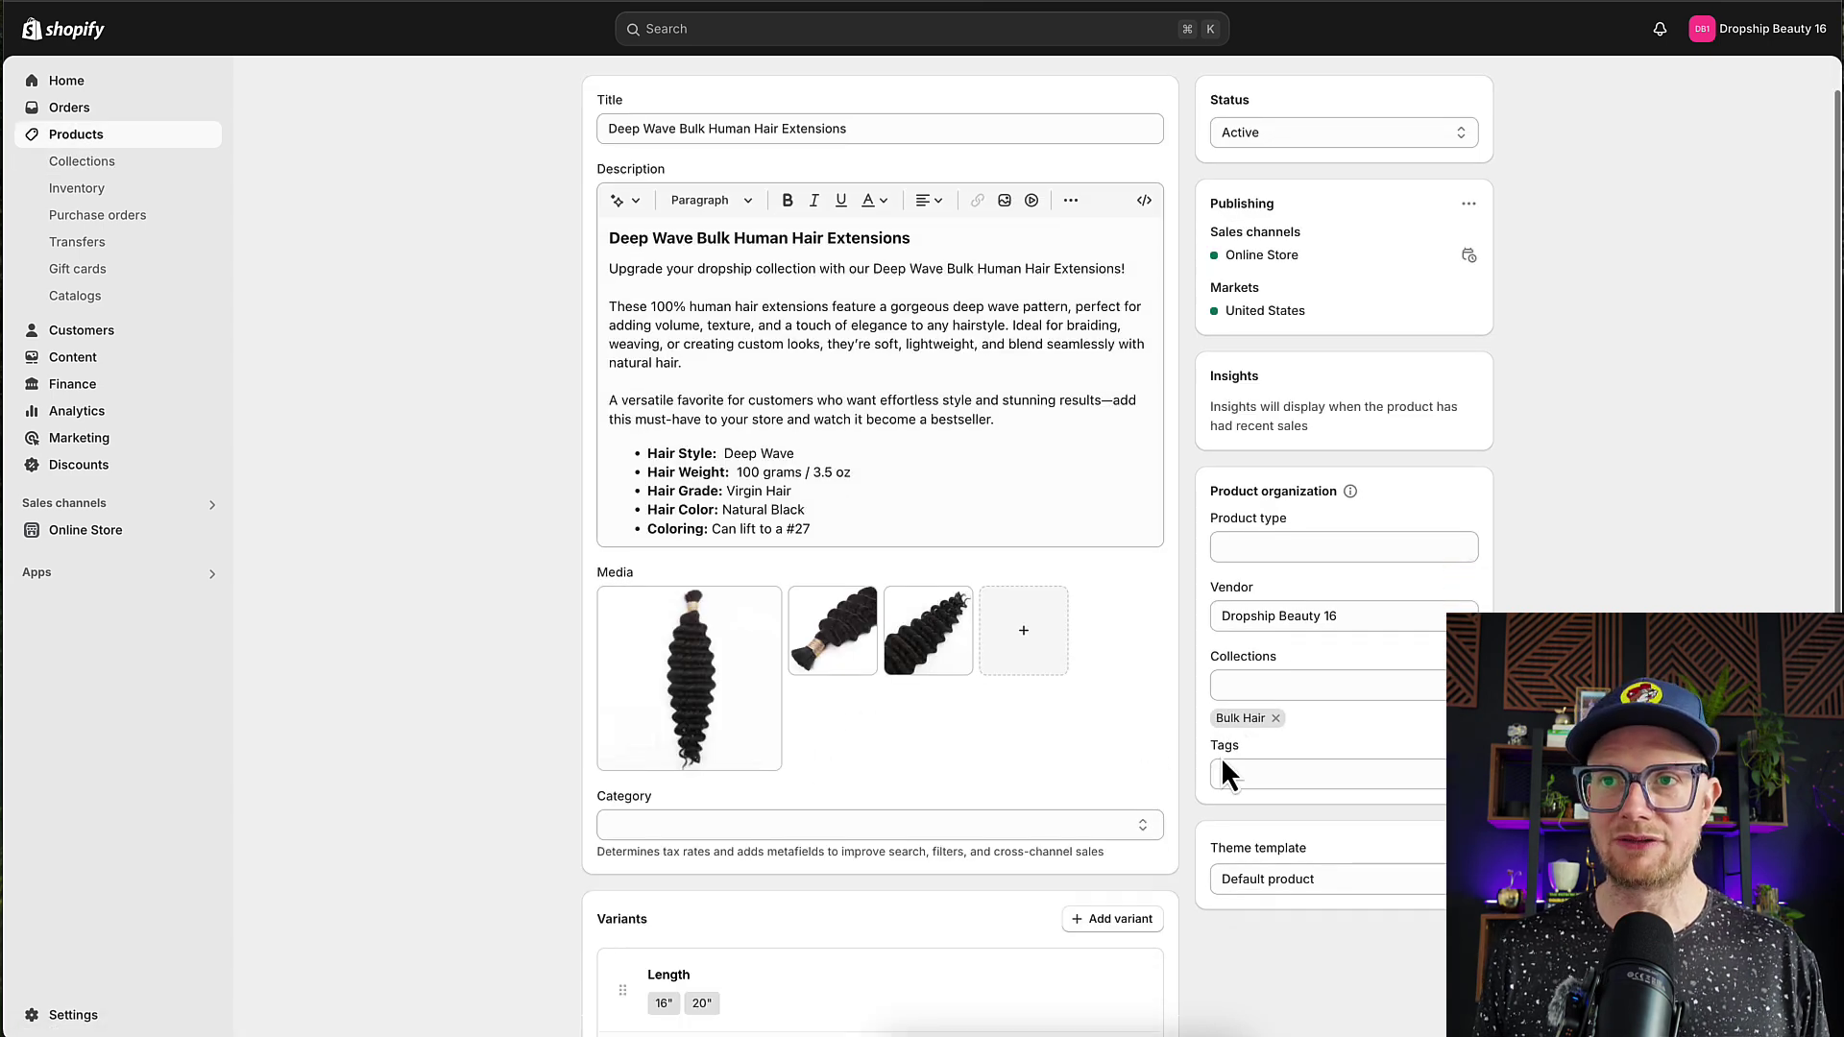
scroll(1224, 770, "down", 4)
scroll(991, 512, "down", 1)
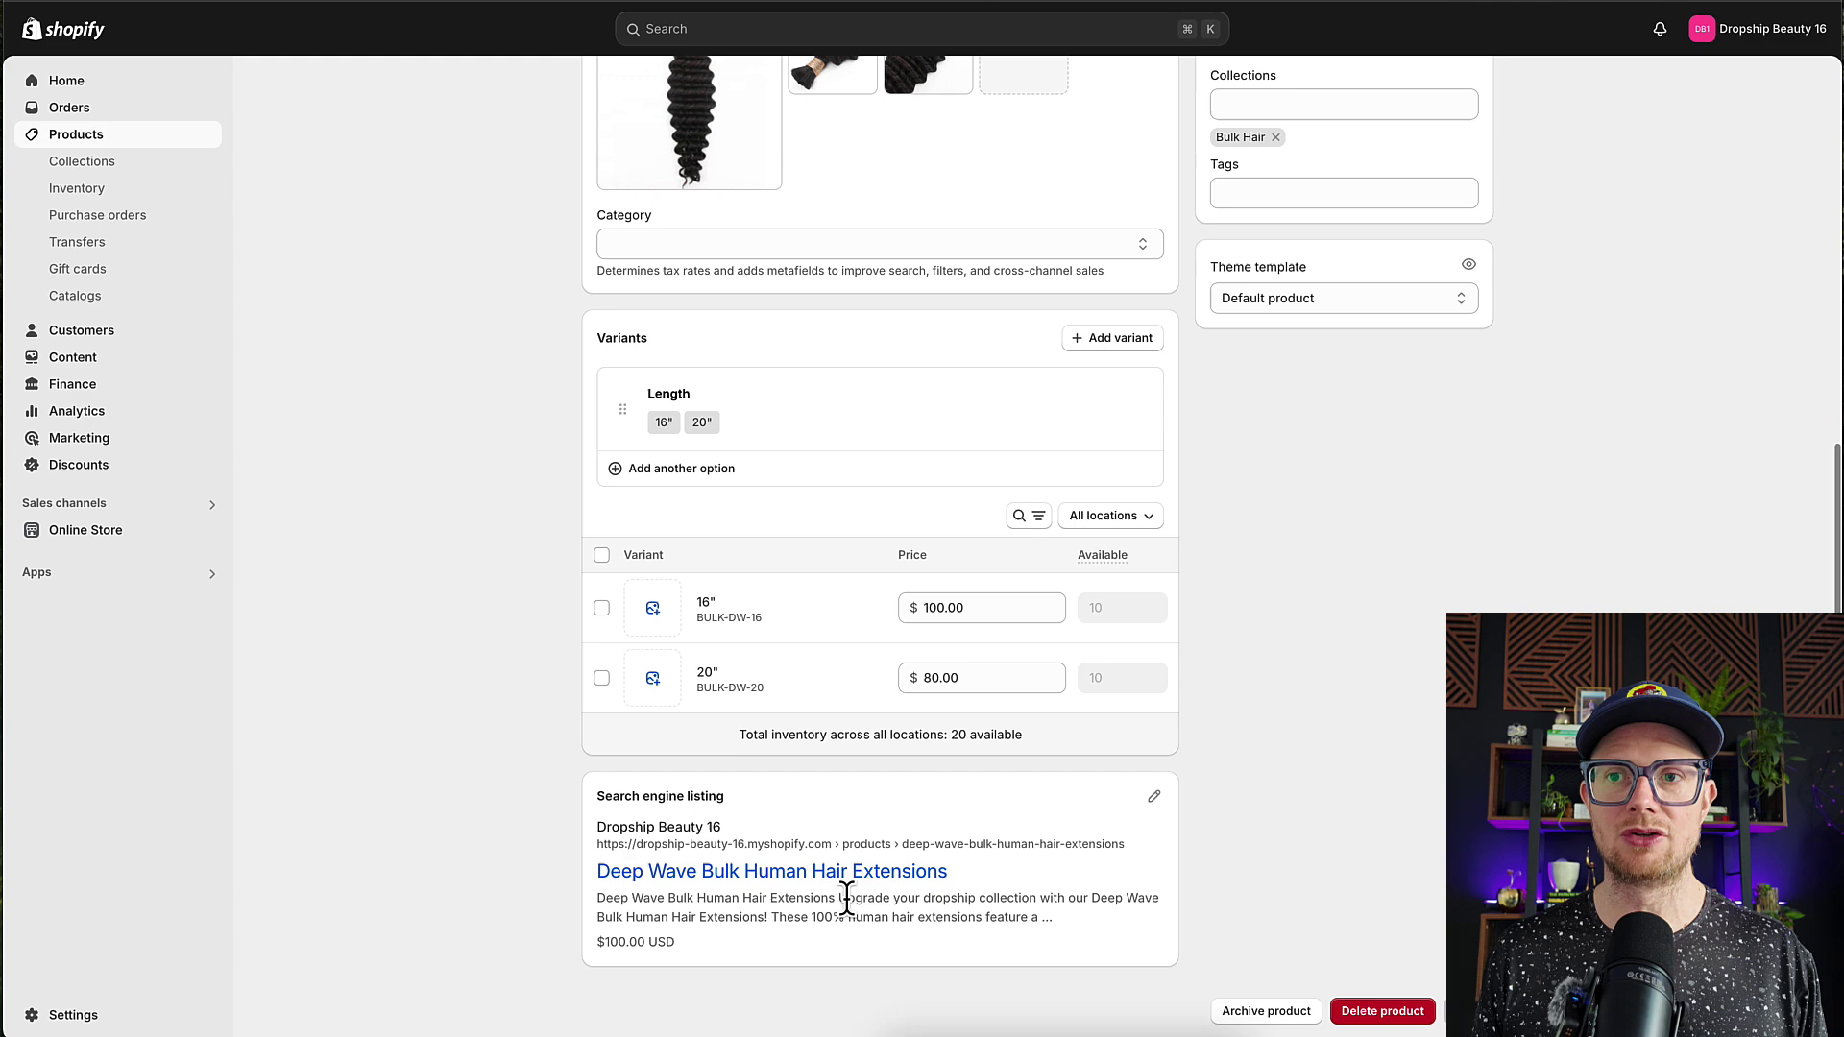
scroll(972, 881, "up", 5)
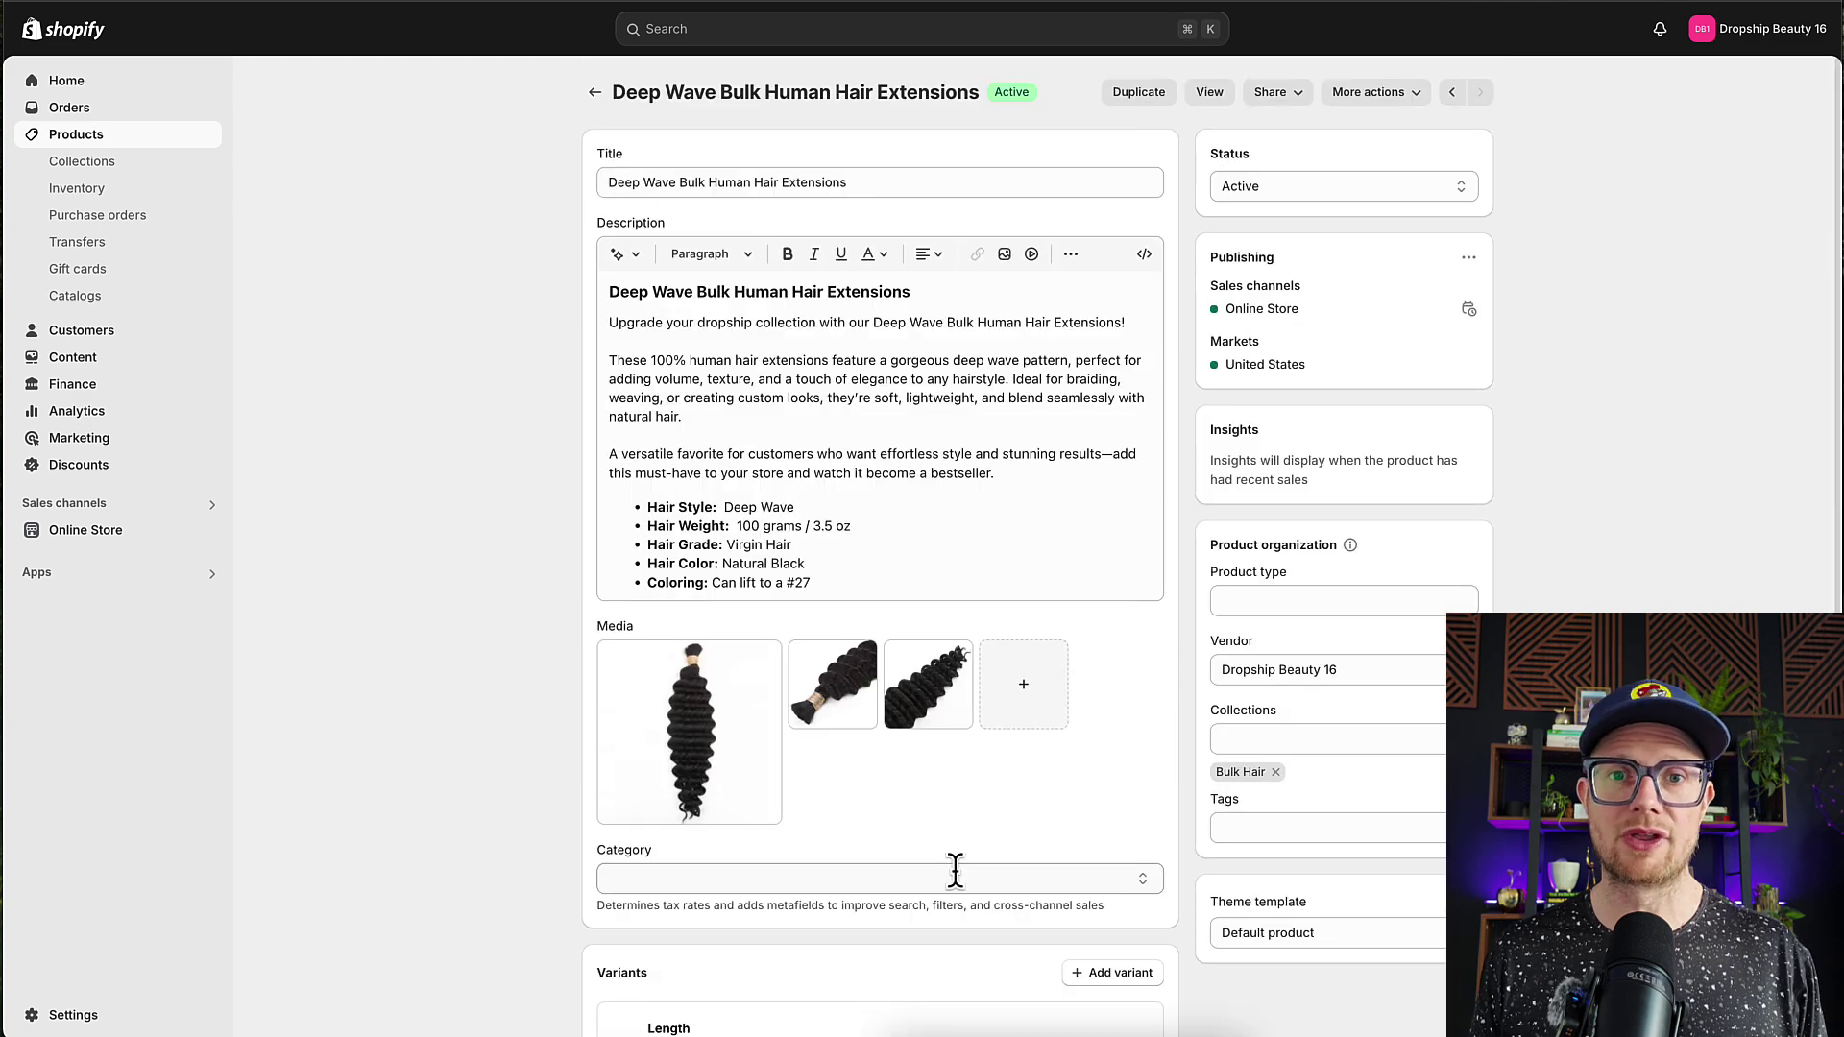
scroll(957, 881, "down", 5)
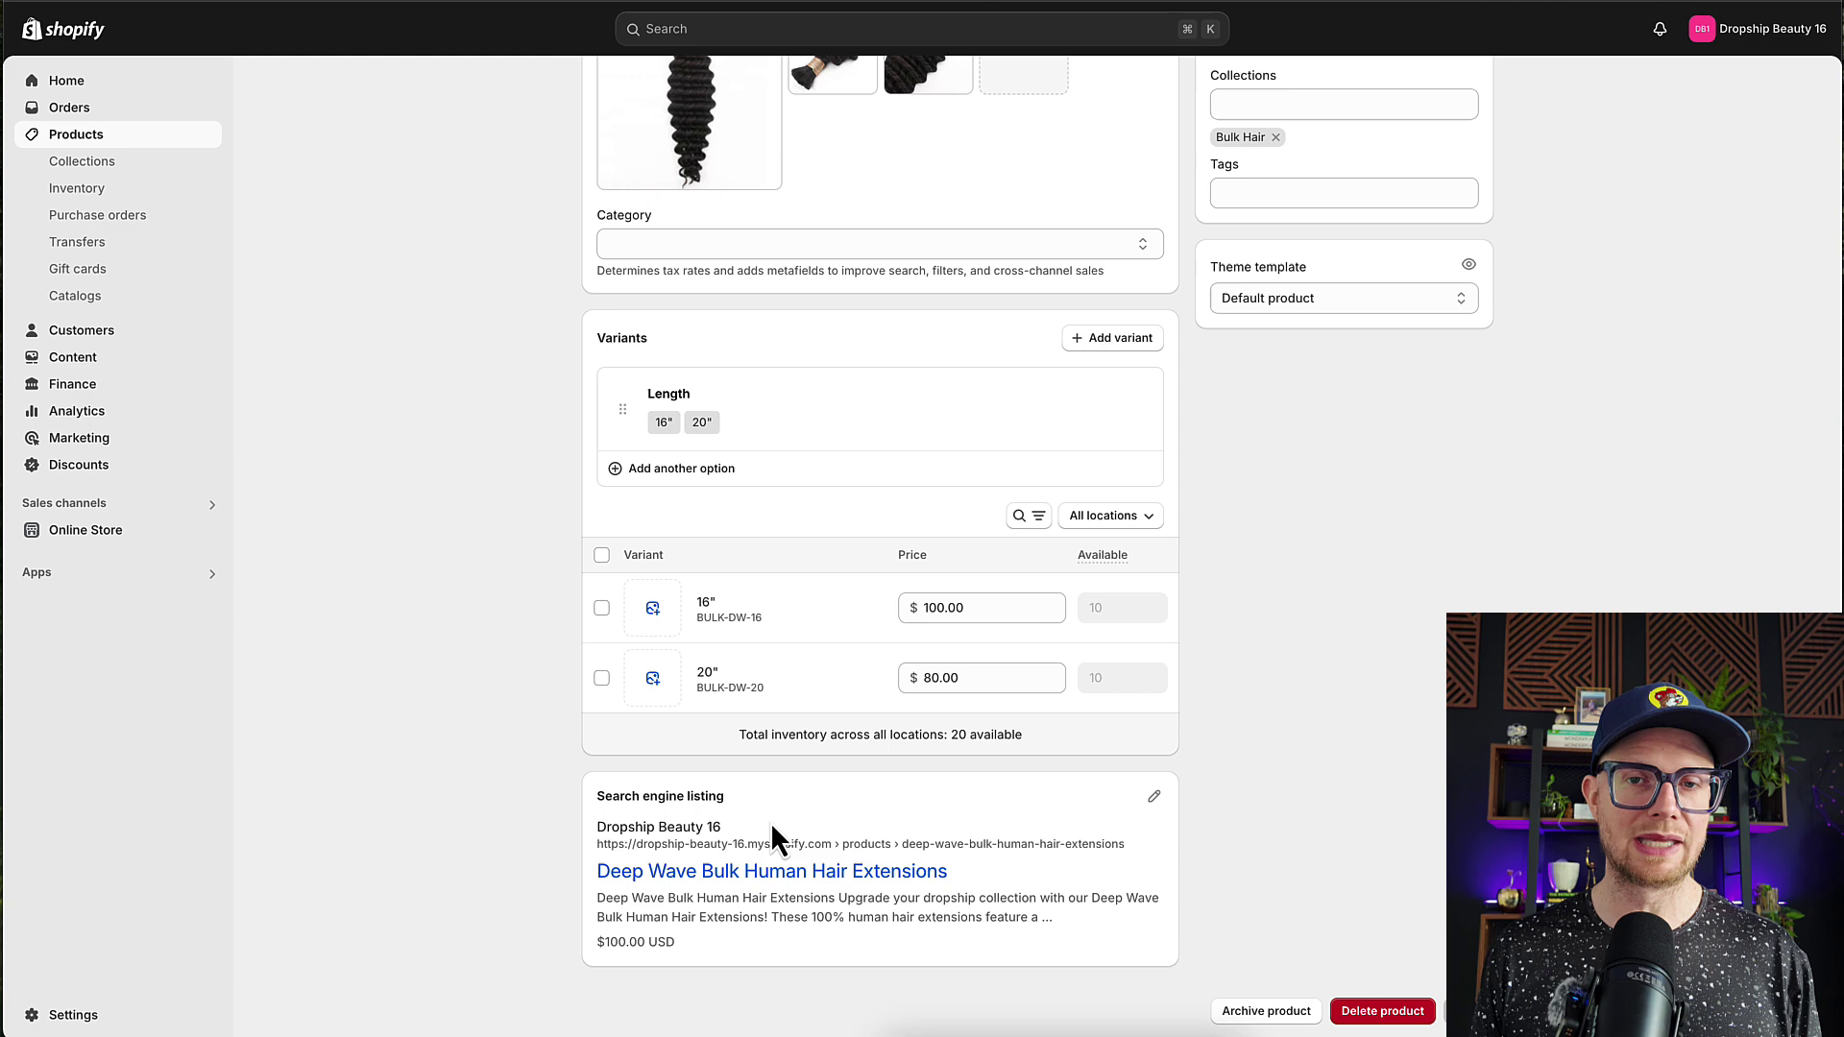
scroll(758, 808, "up", 5)
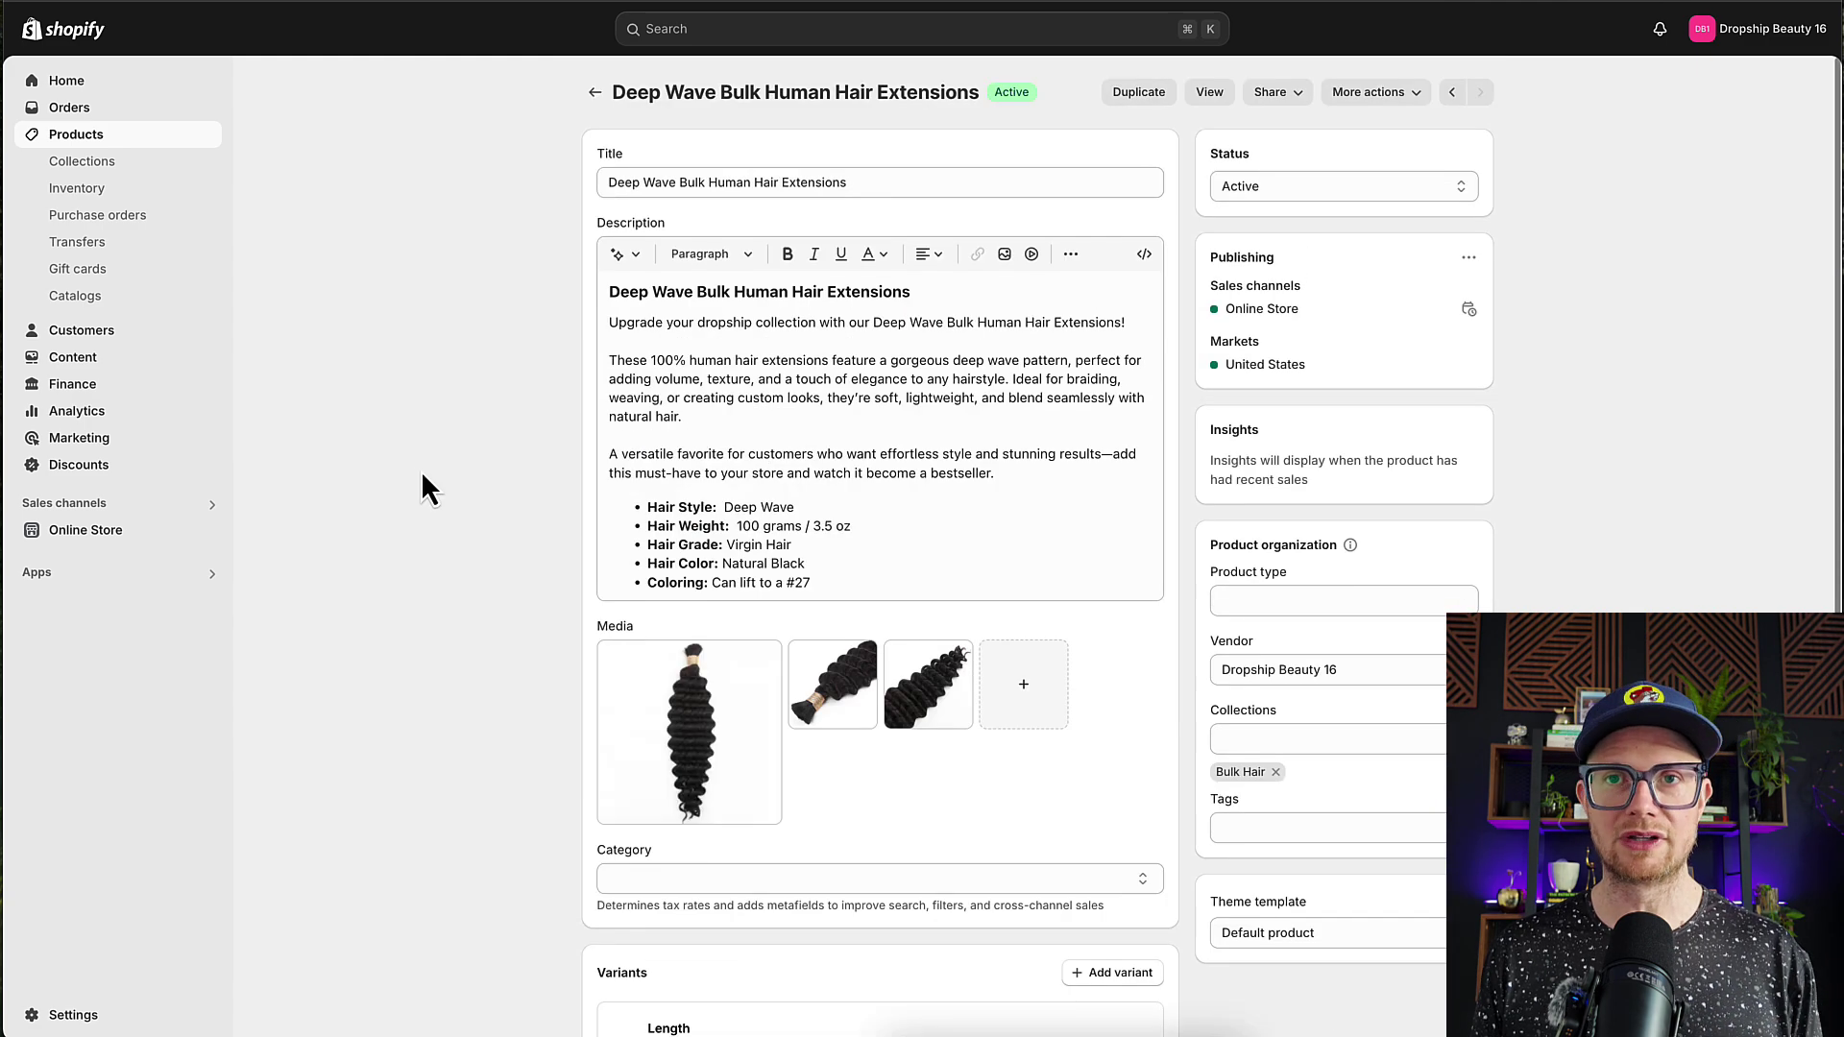
left_click(82, 161)
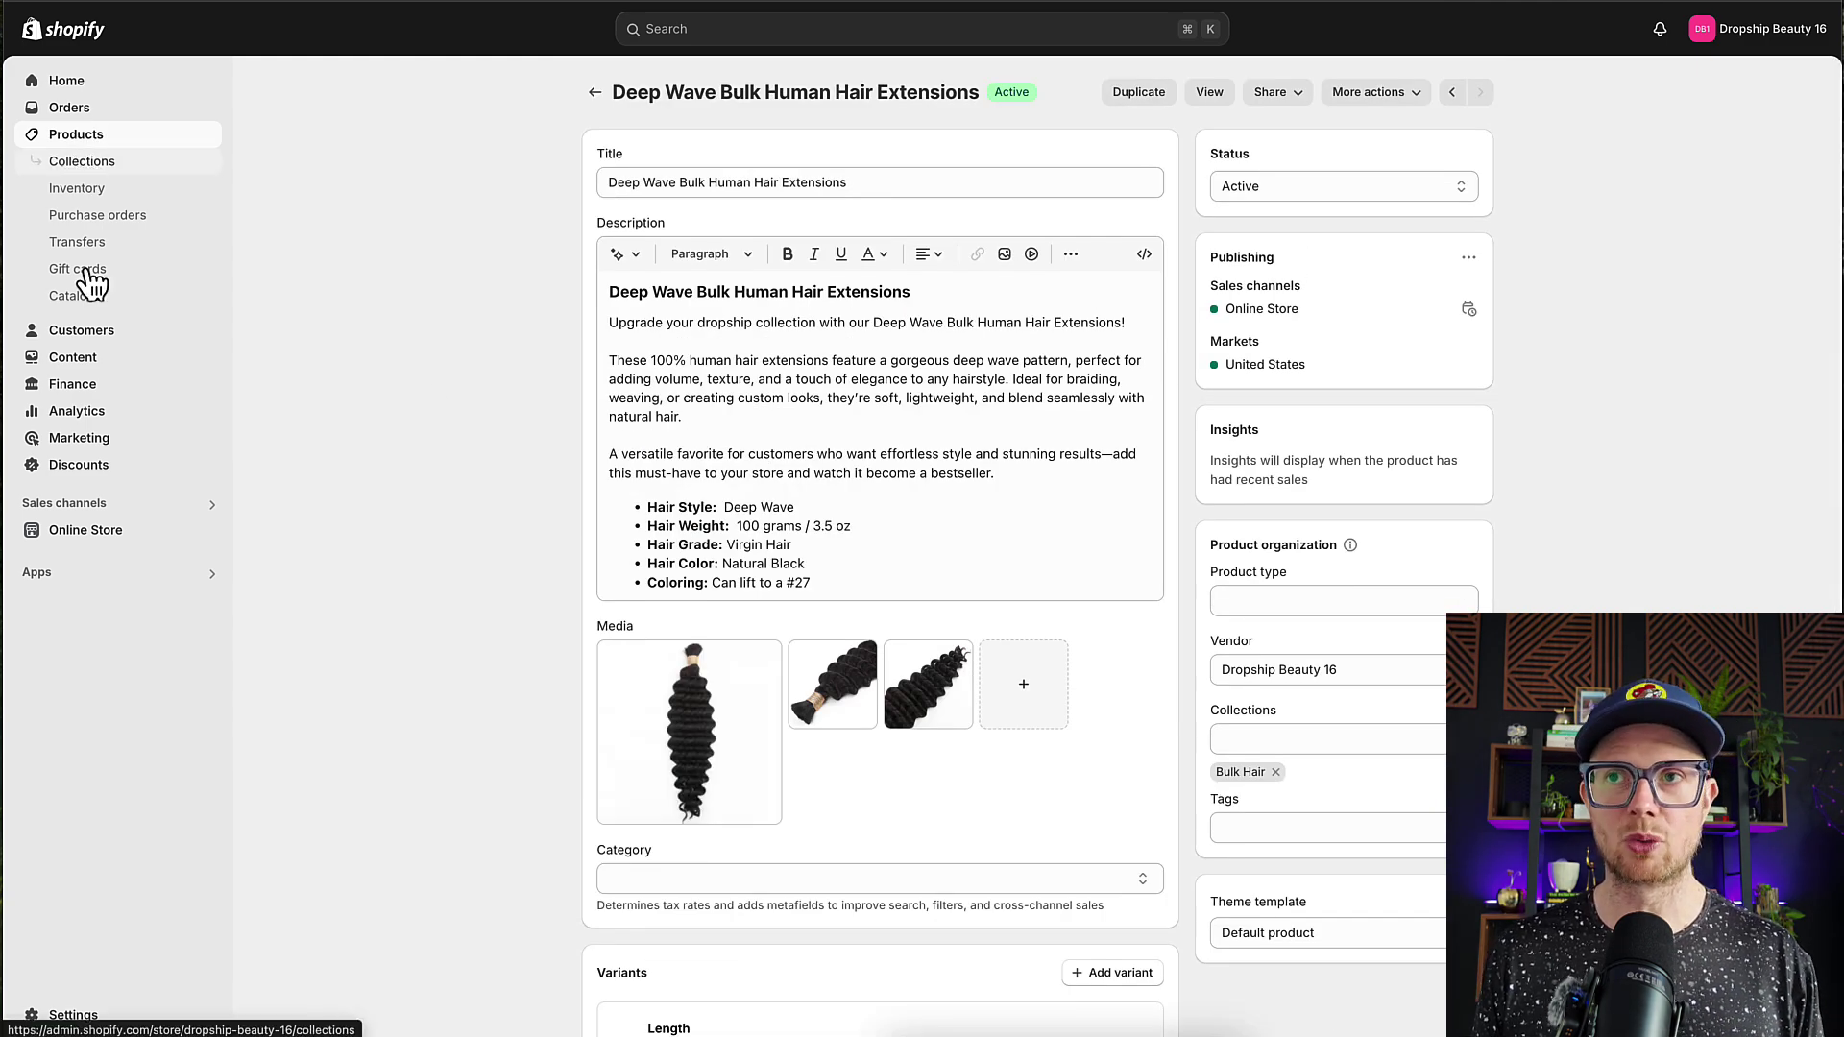
Open the store's Main menu for editing under Online Store Navigation
left_click(86, 531)
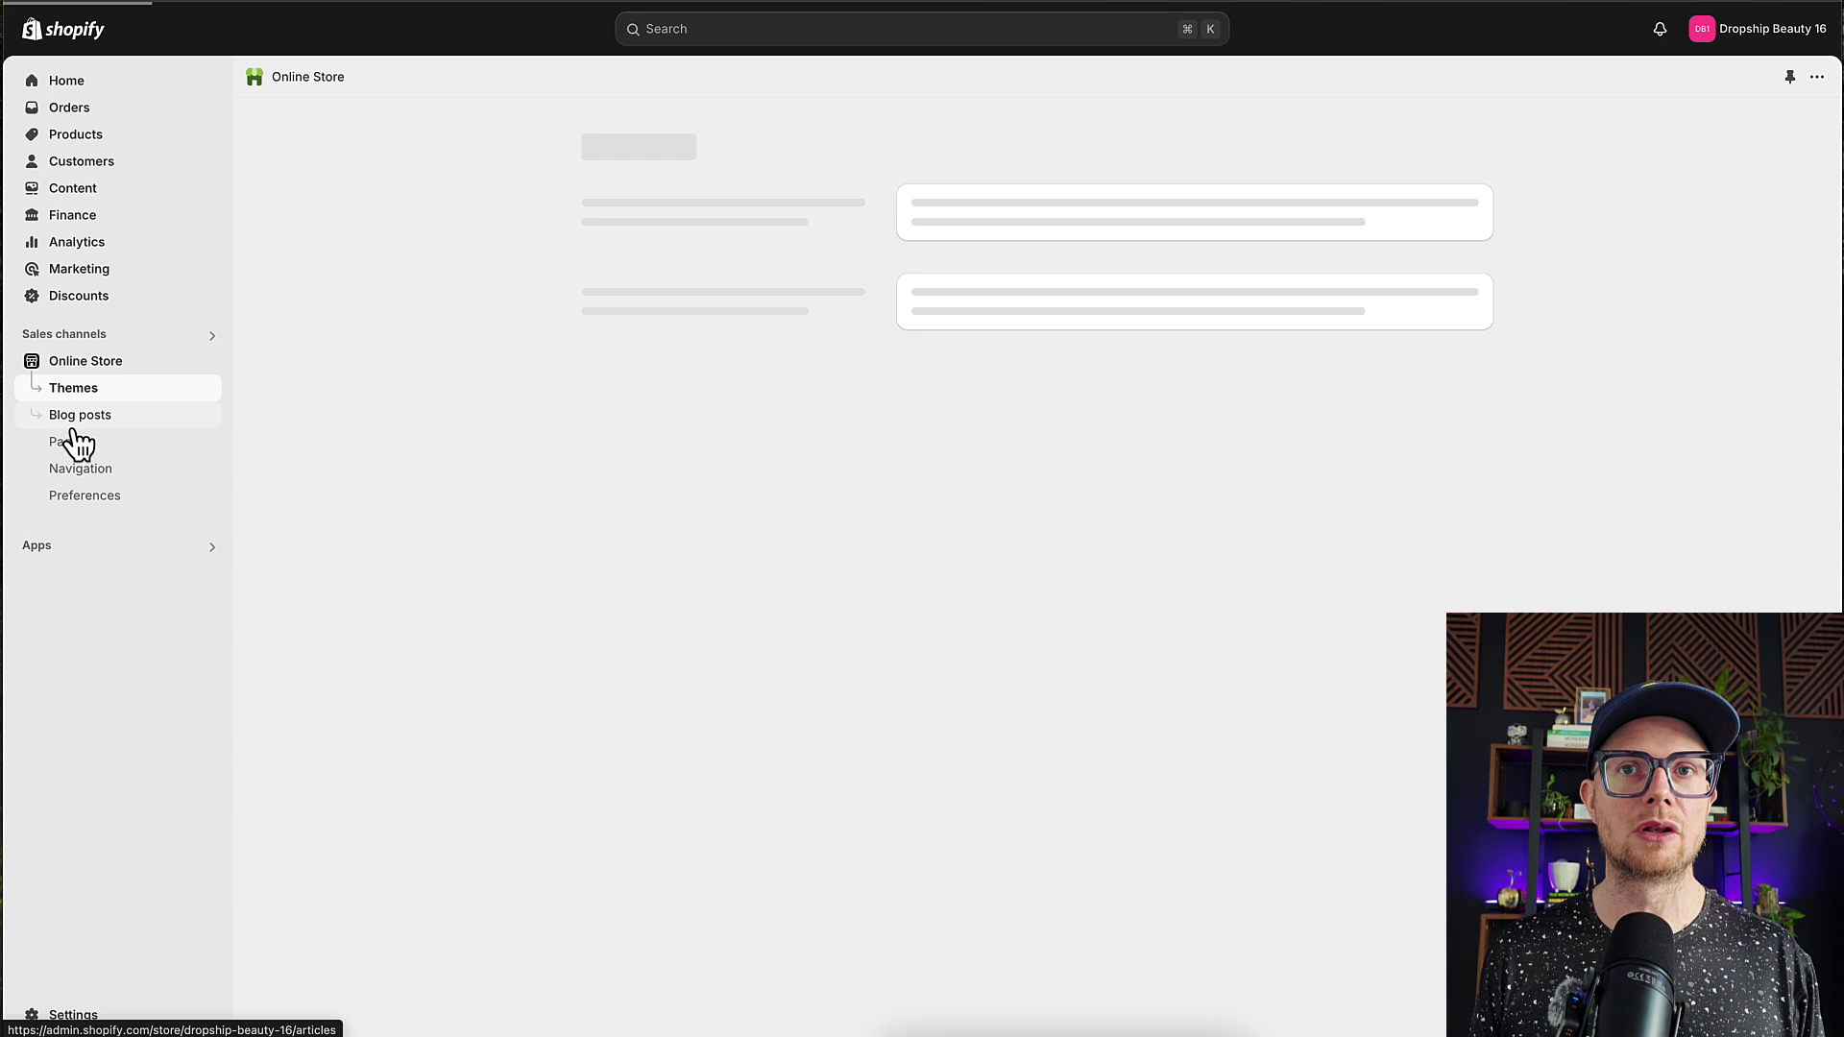
left_click(81, 488)
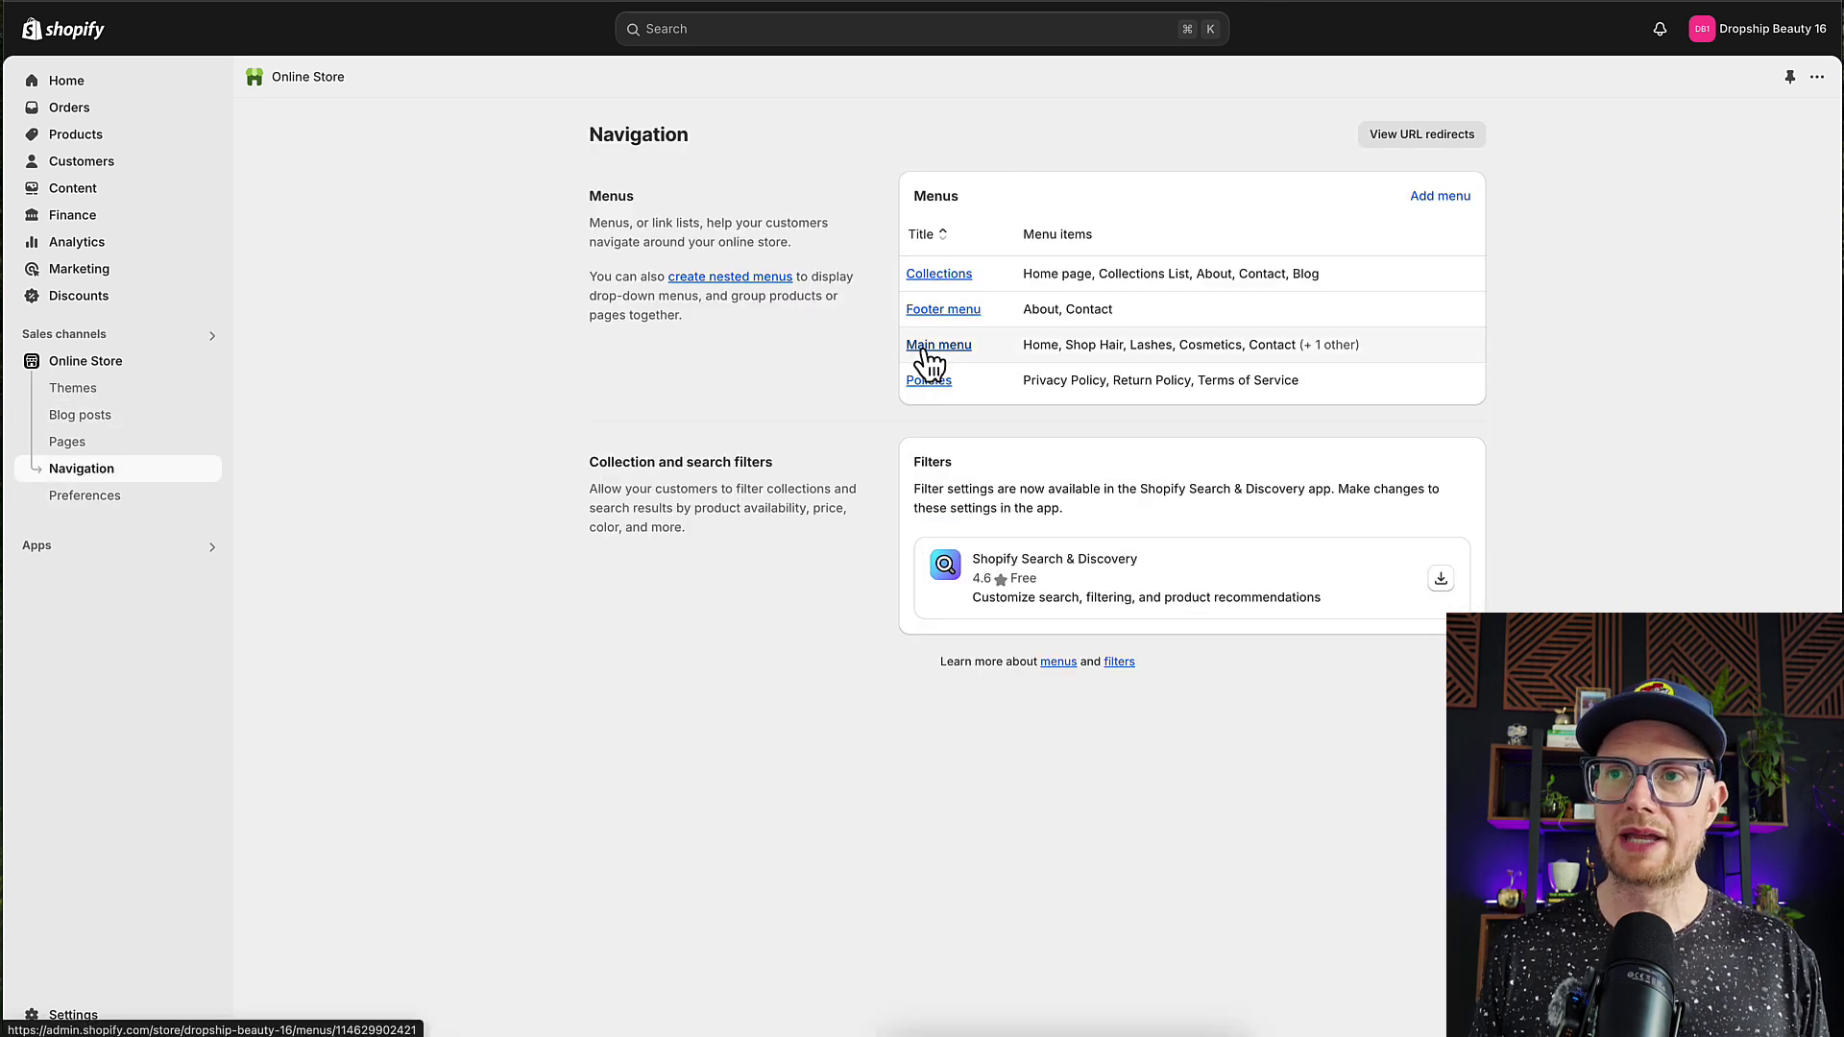
left_click(929, 356)
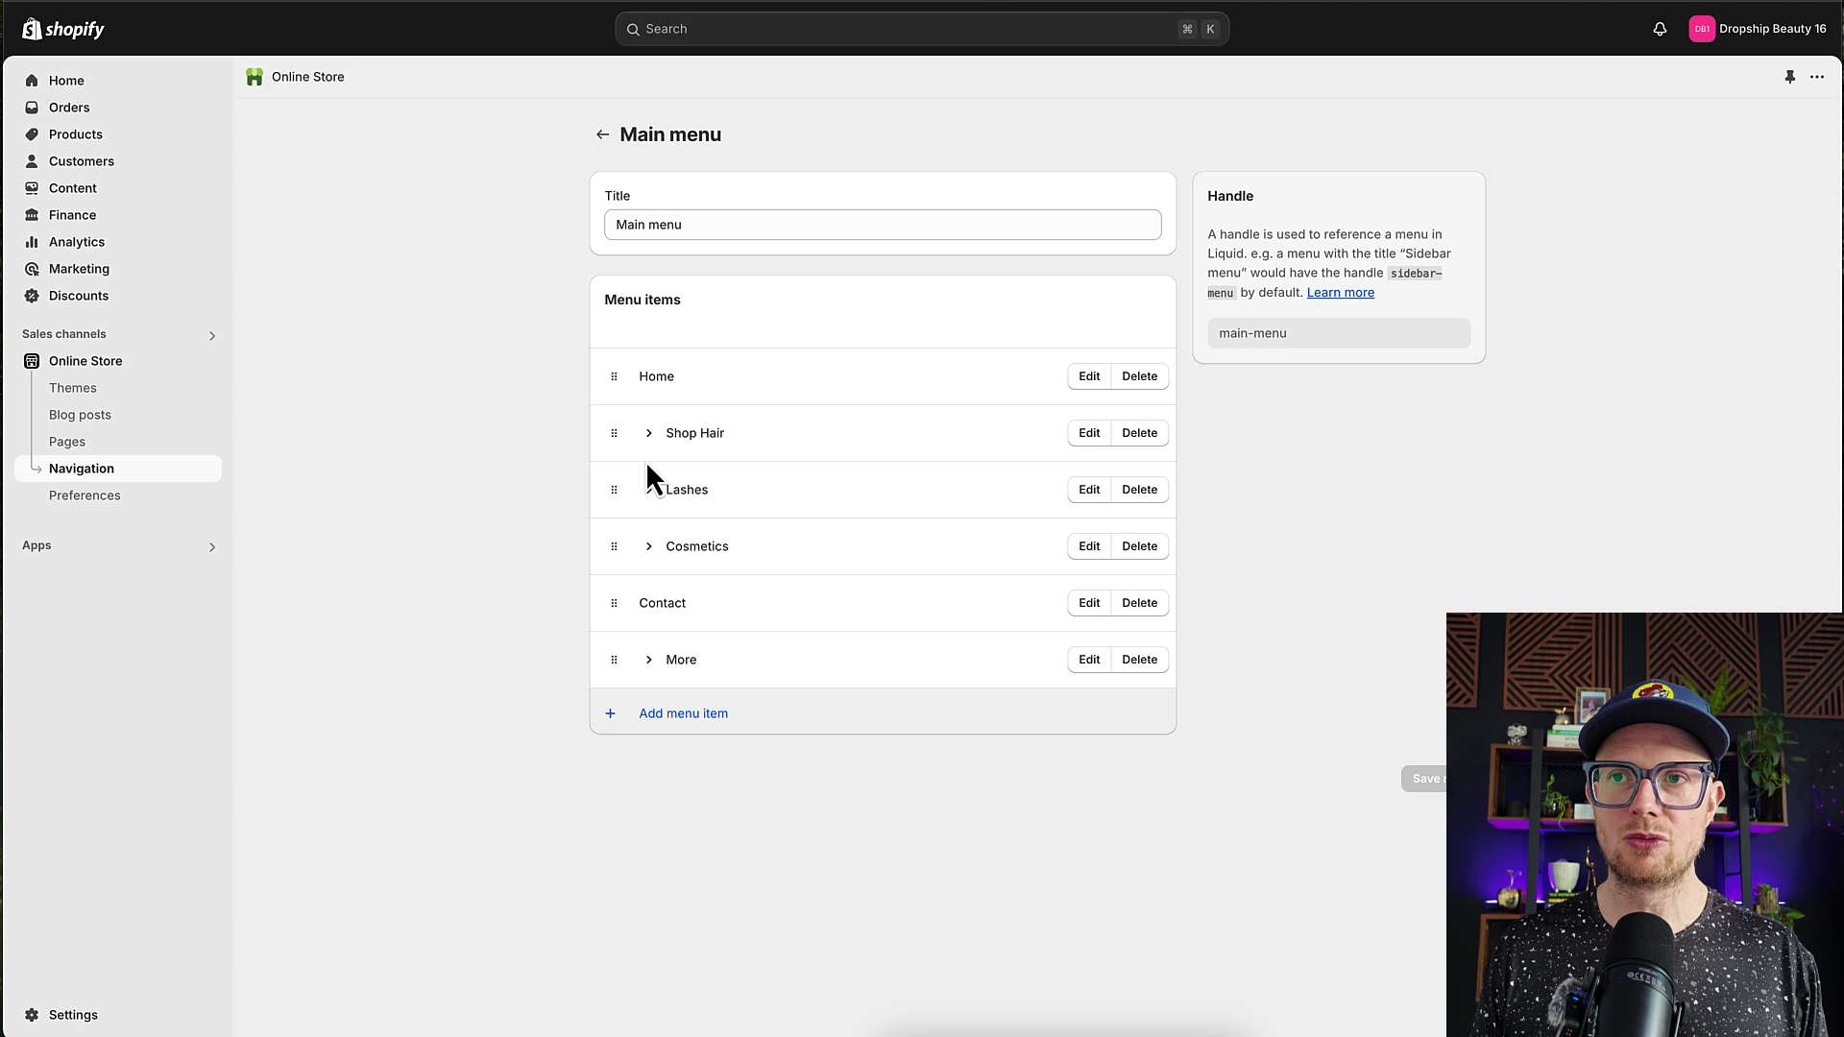
Add a menu item linked to the Bulk Hair collection, place it below Home, and save
left_click(683, 714)
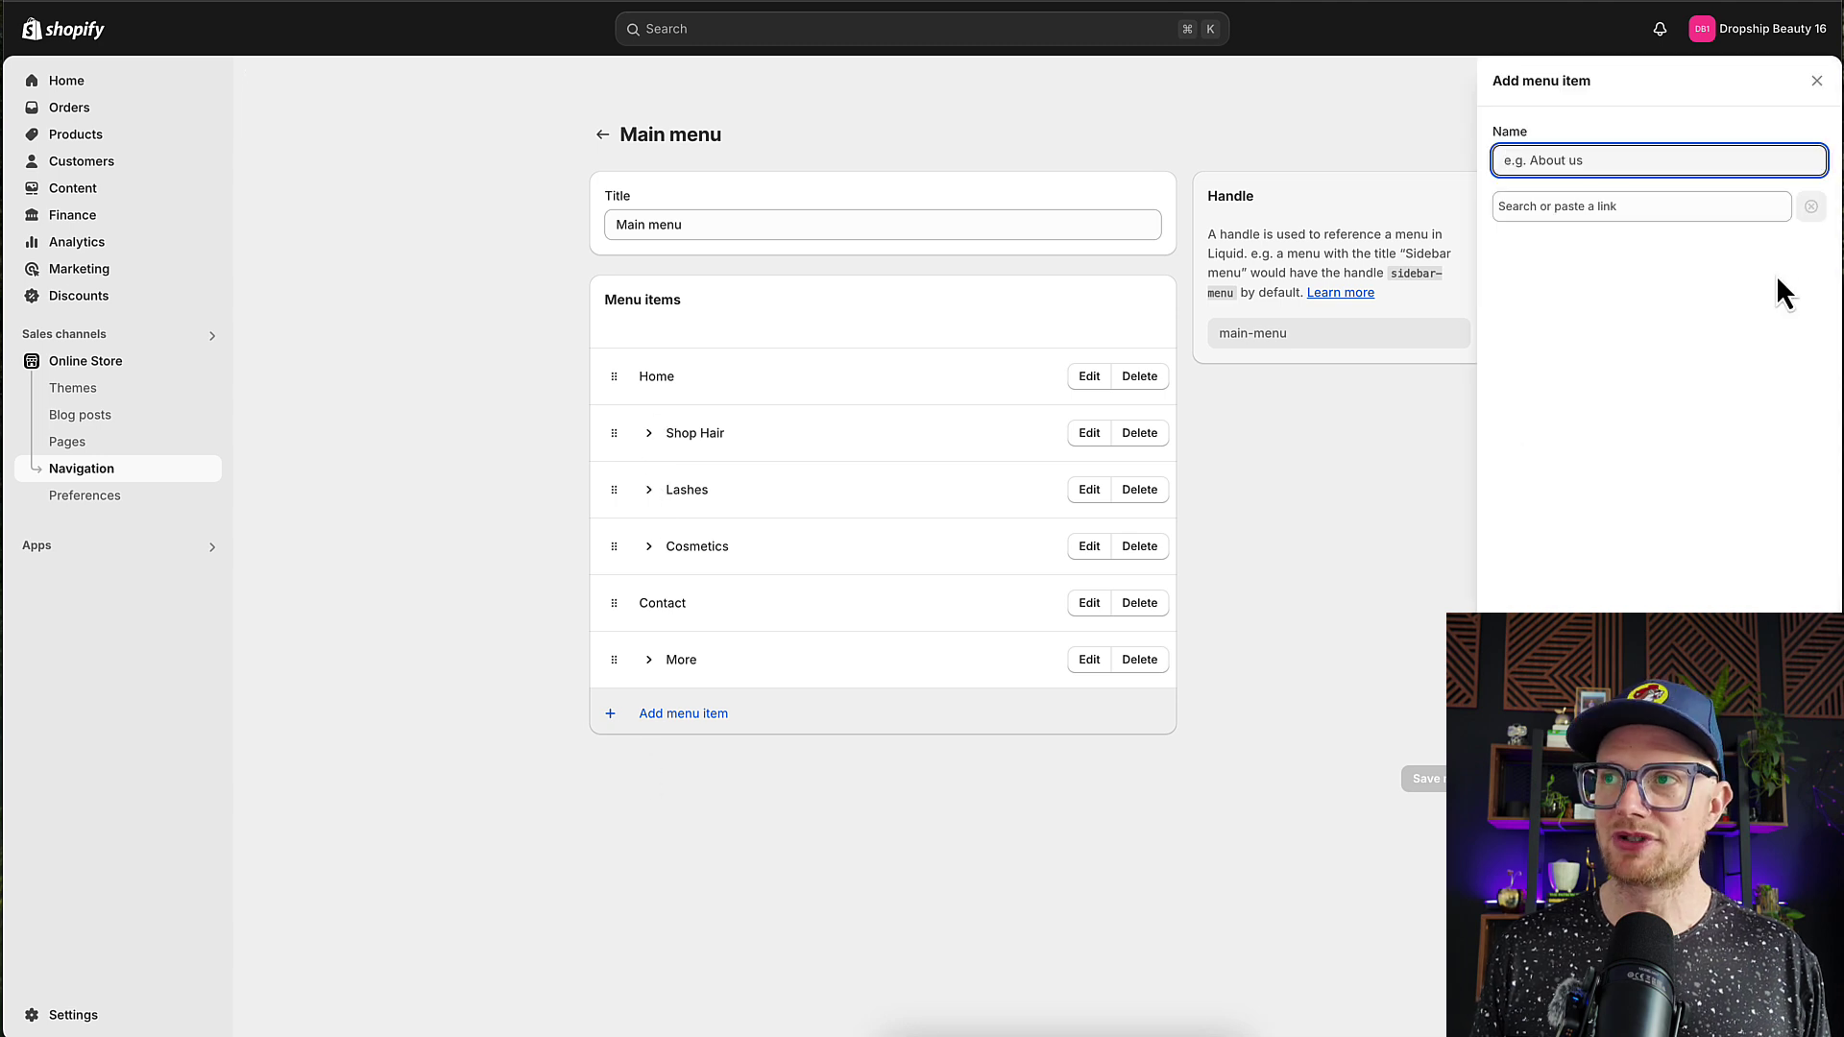
left_click(1549, 207)
left_click(1560, 323)
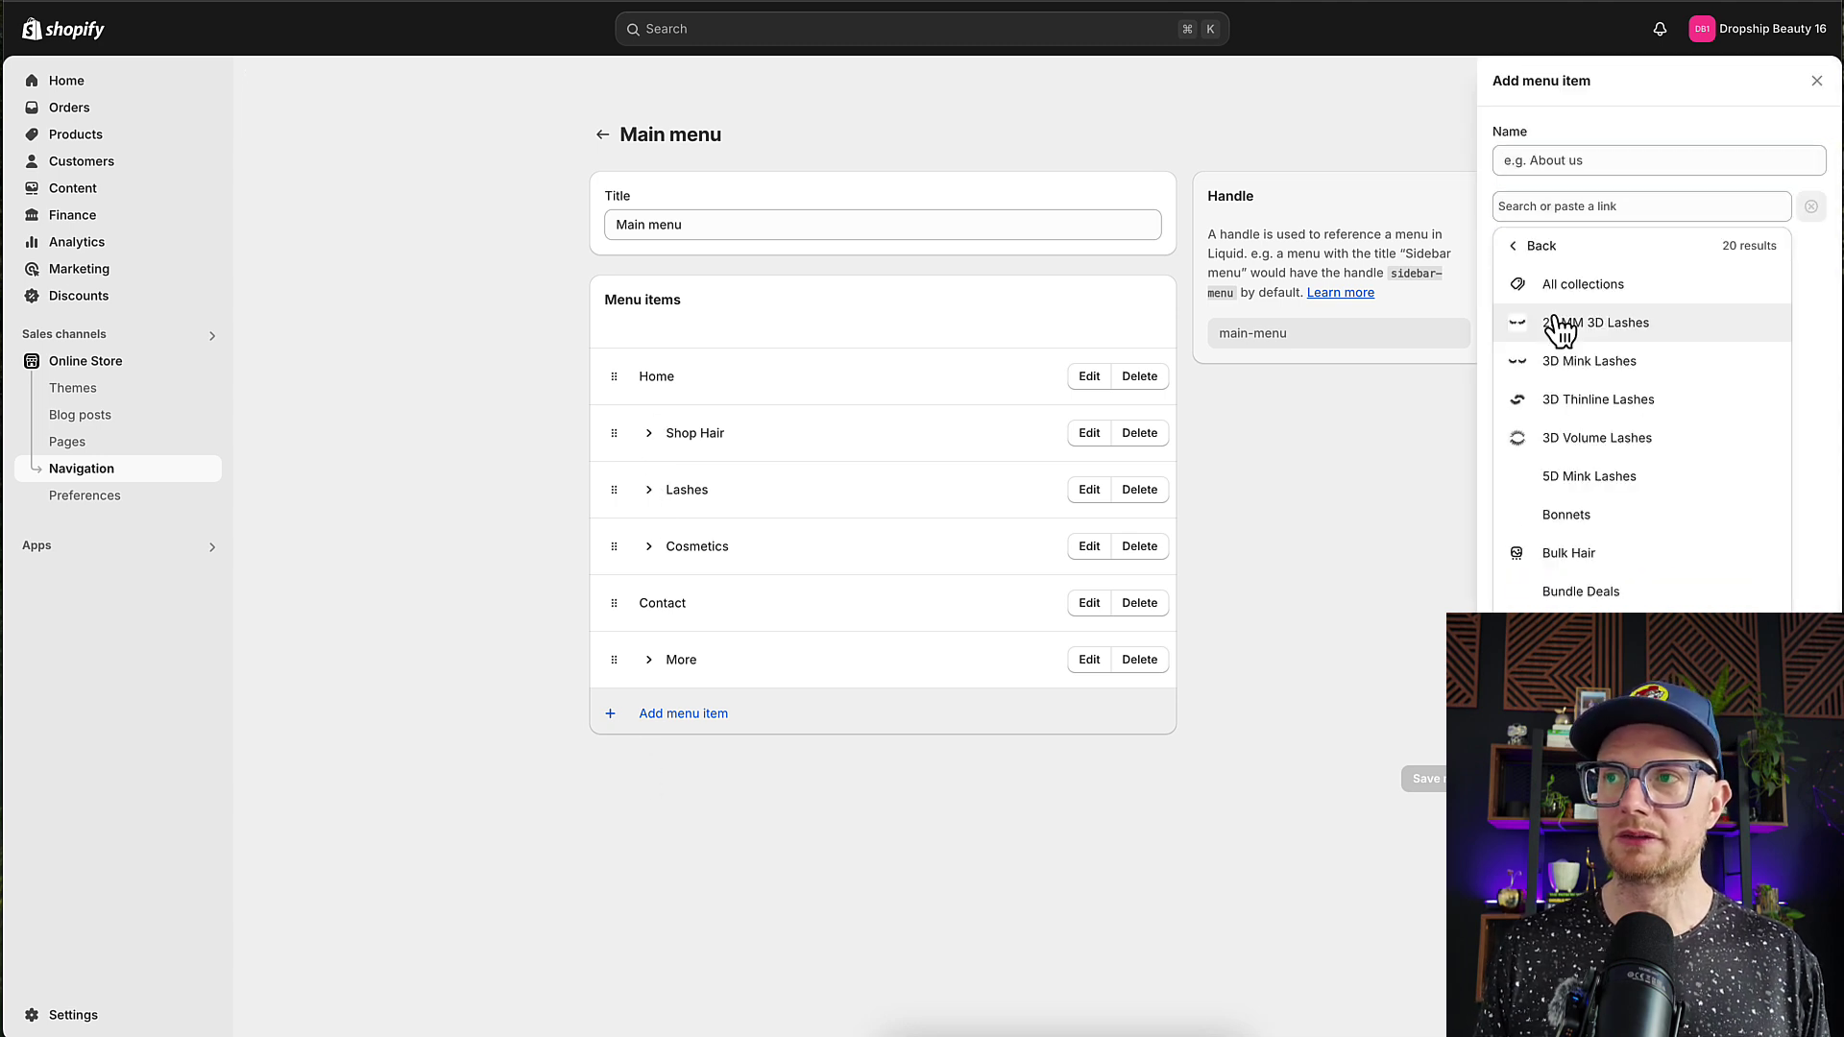
left_click(1559, 558)
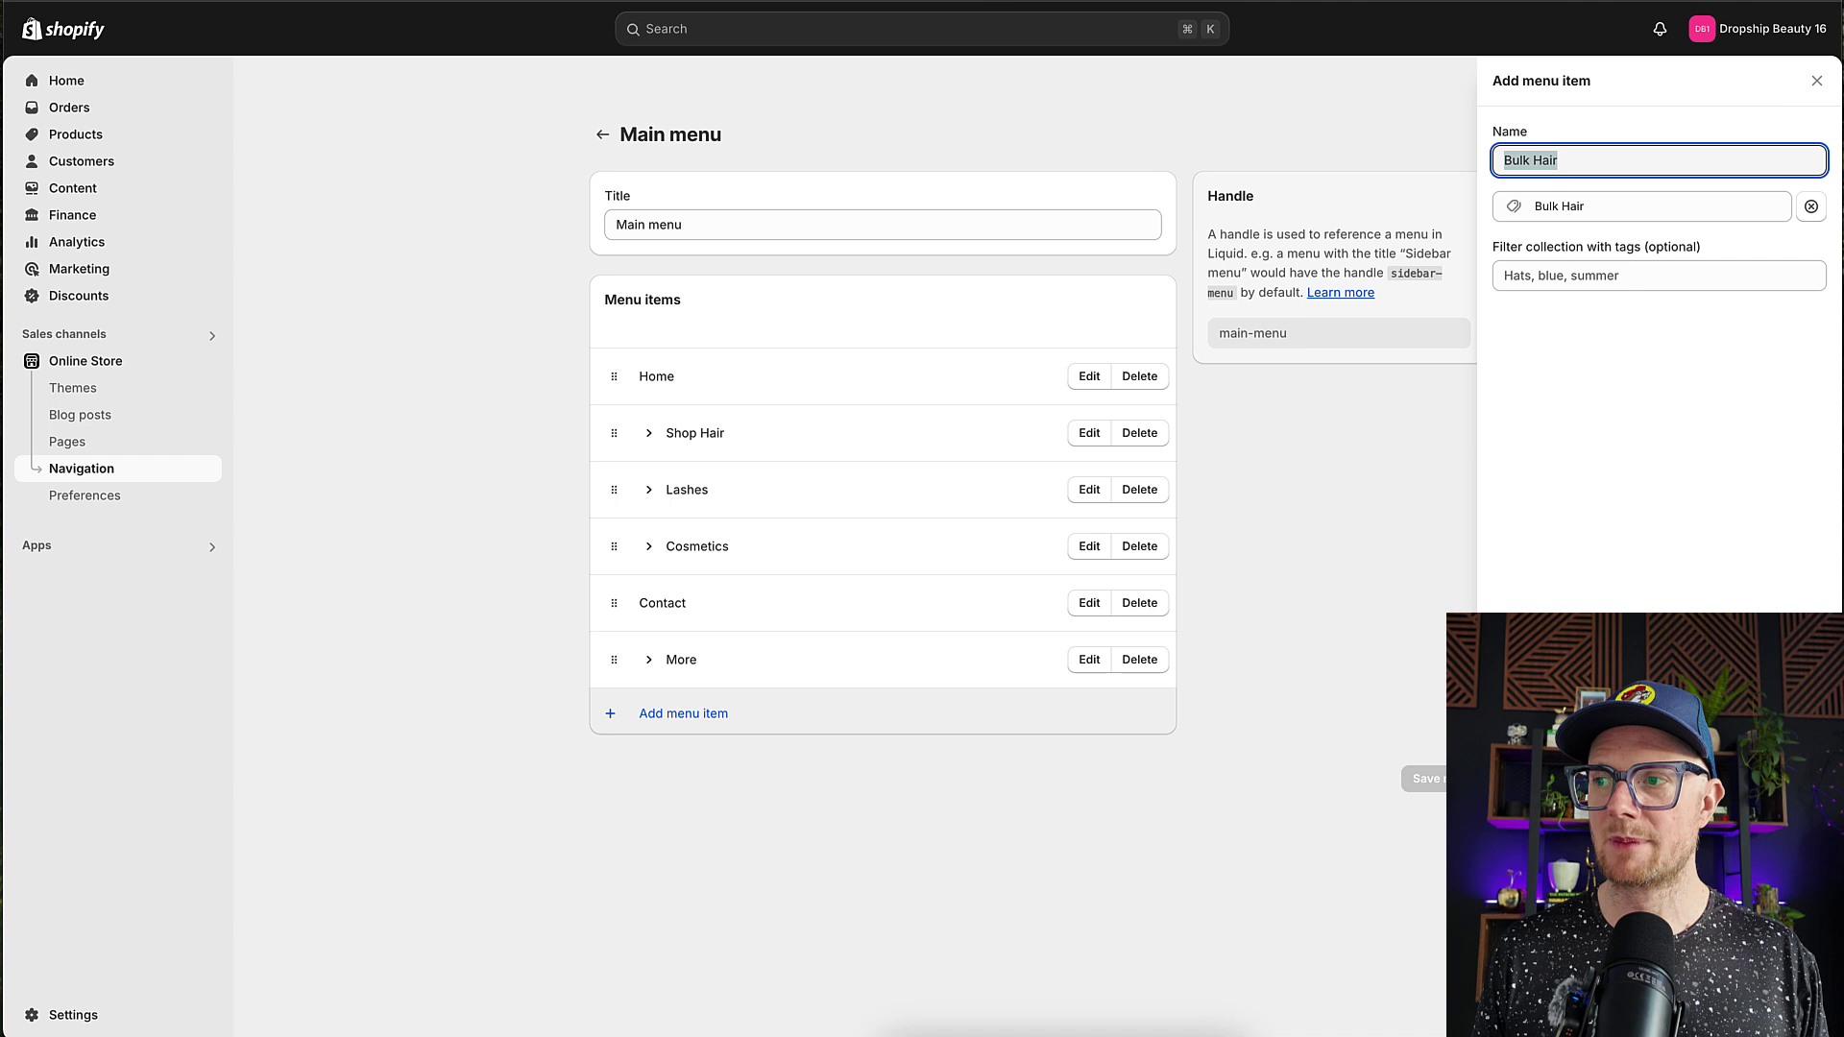
key("Return")
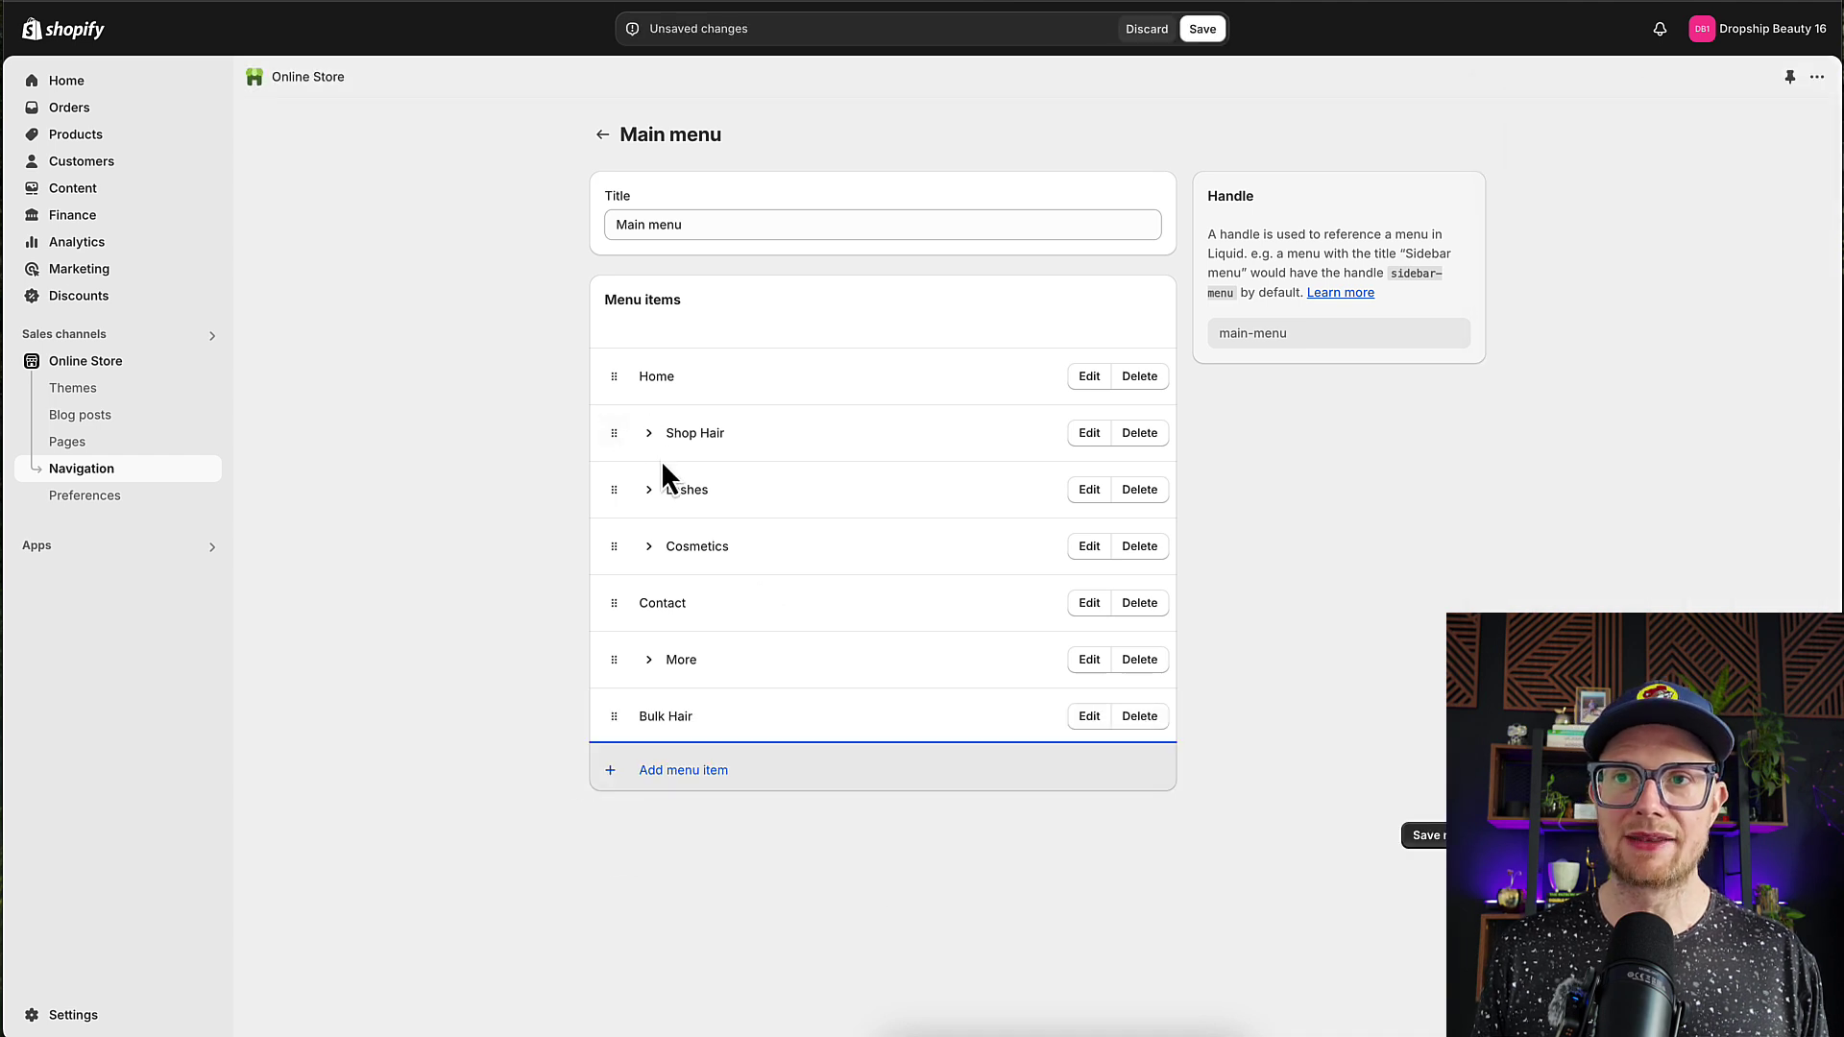
left_click_drag(612, 715, 652, 469)
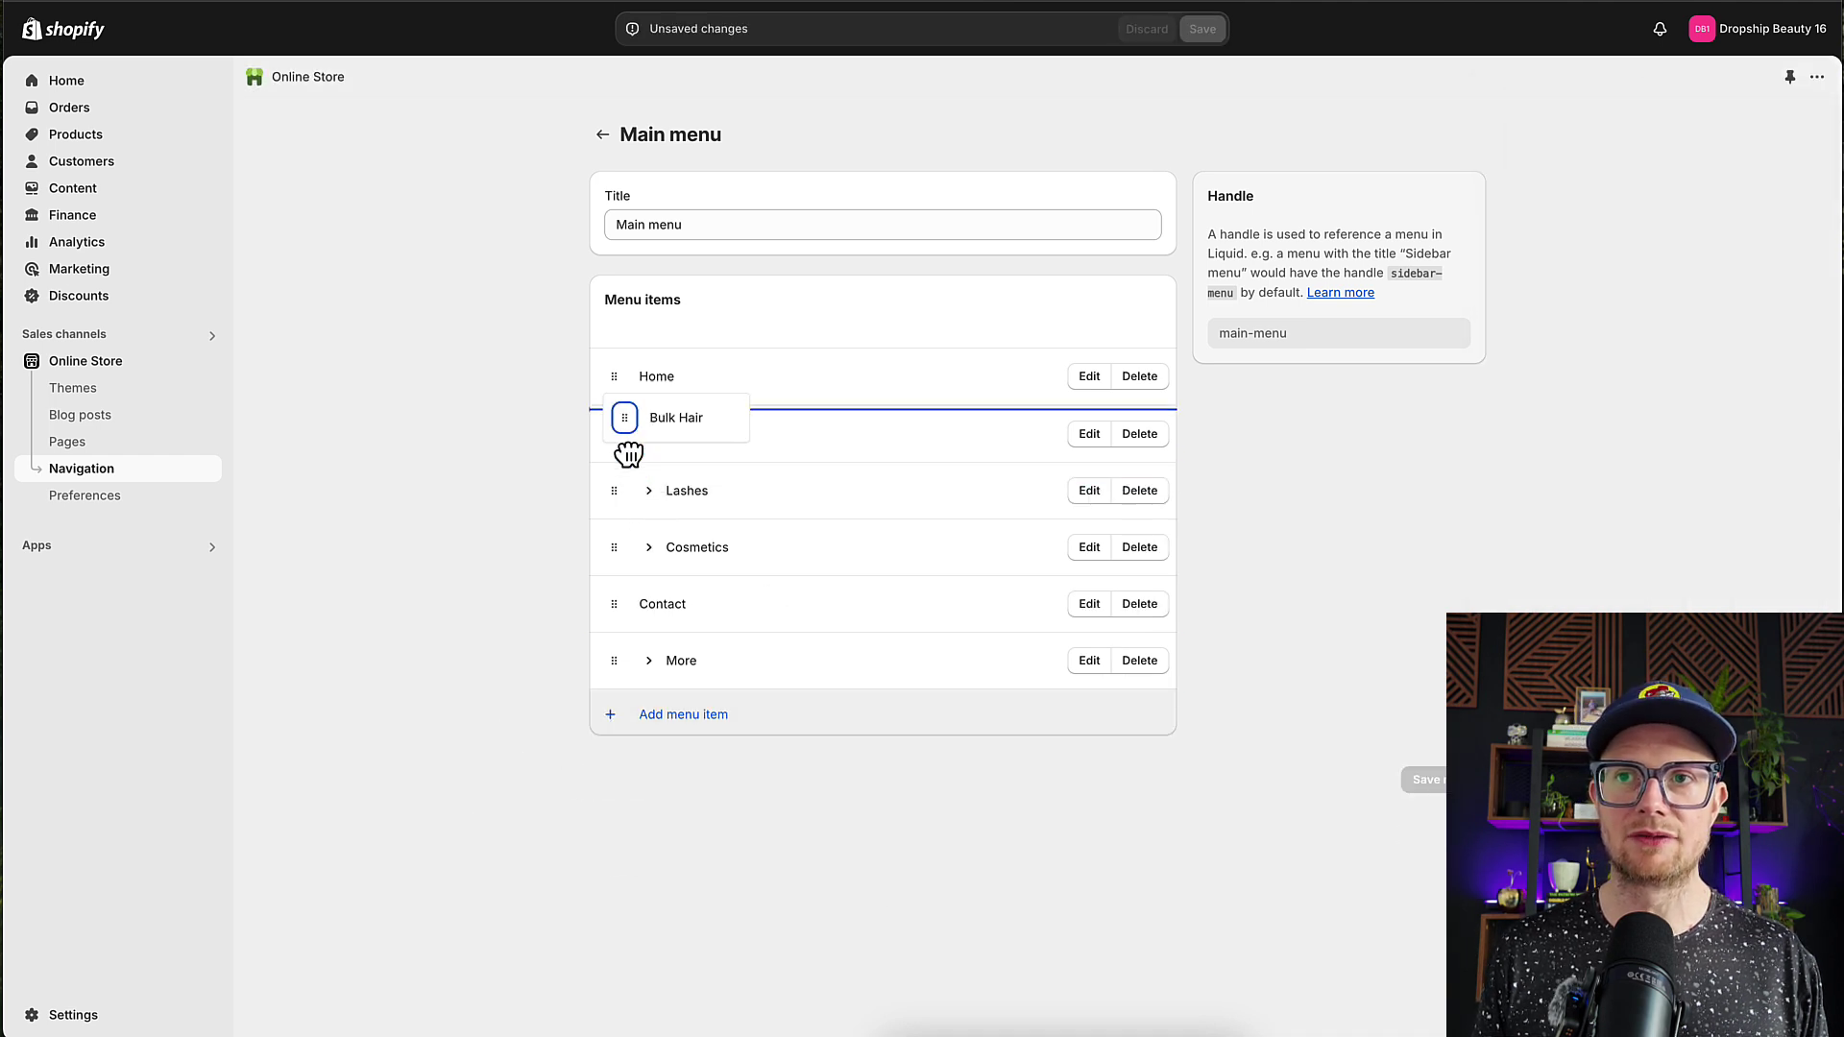
left_click(1205, 30)
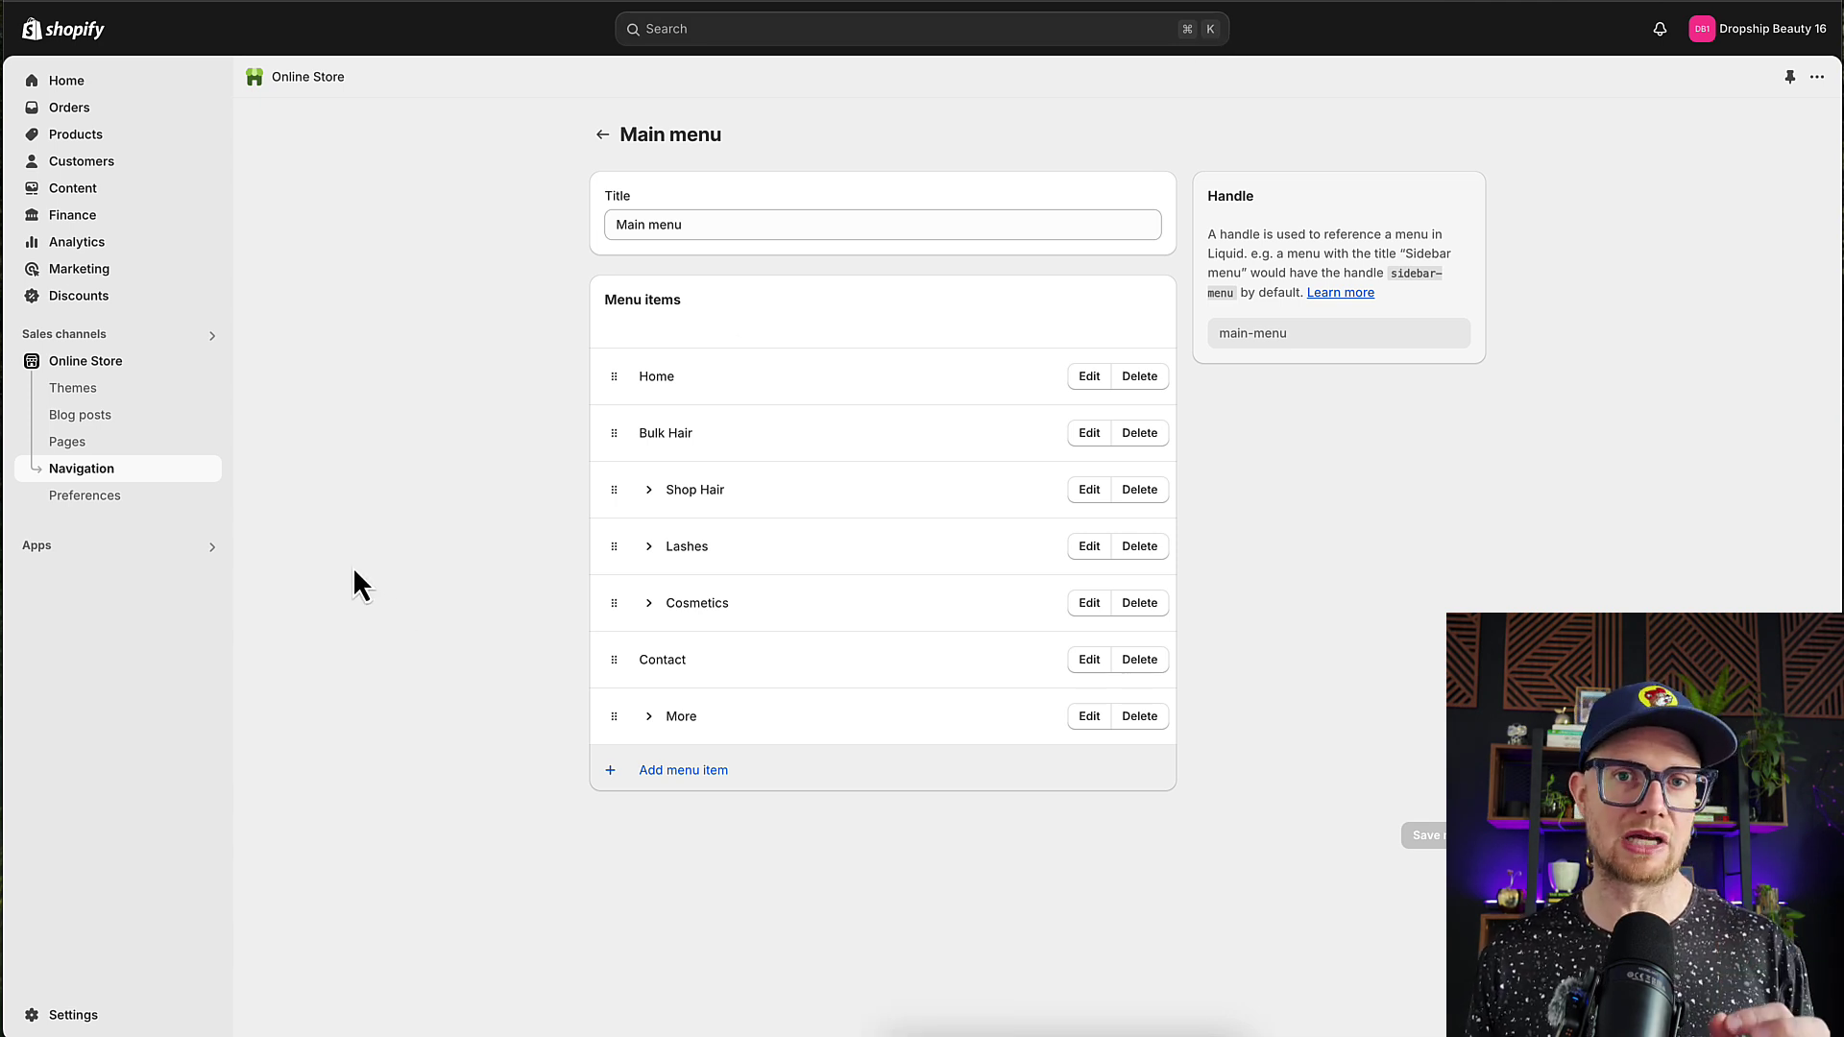
View the live storefront and open the Bulk Hair collection from the header menu
mouse_move(87, 360)
left_click(209, 368)
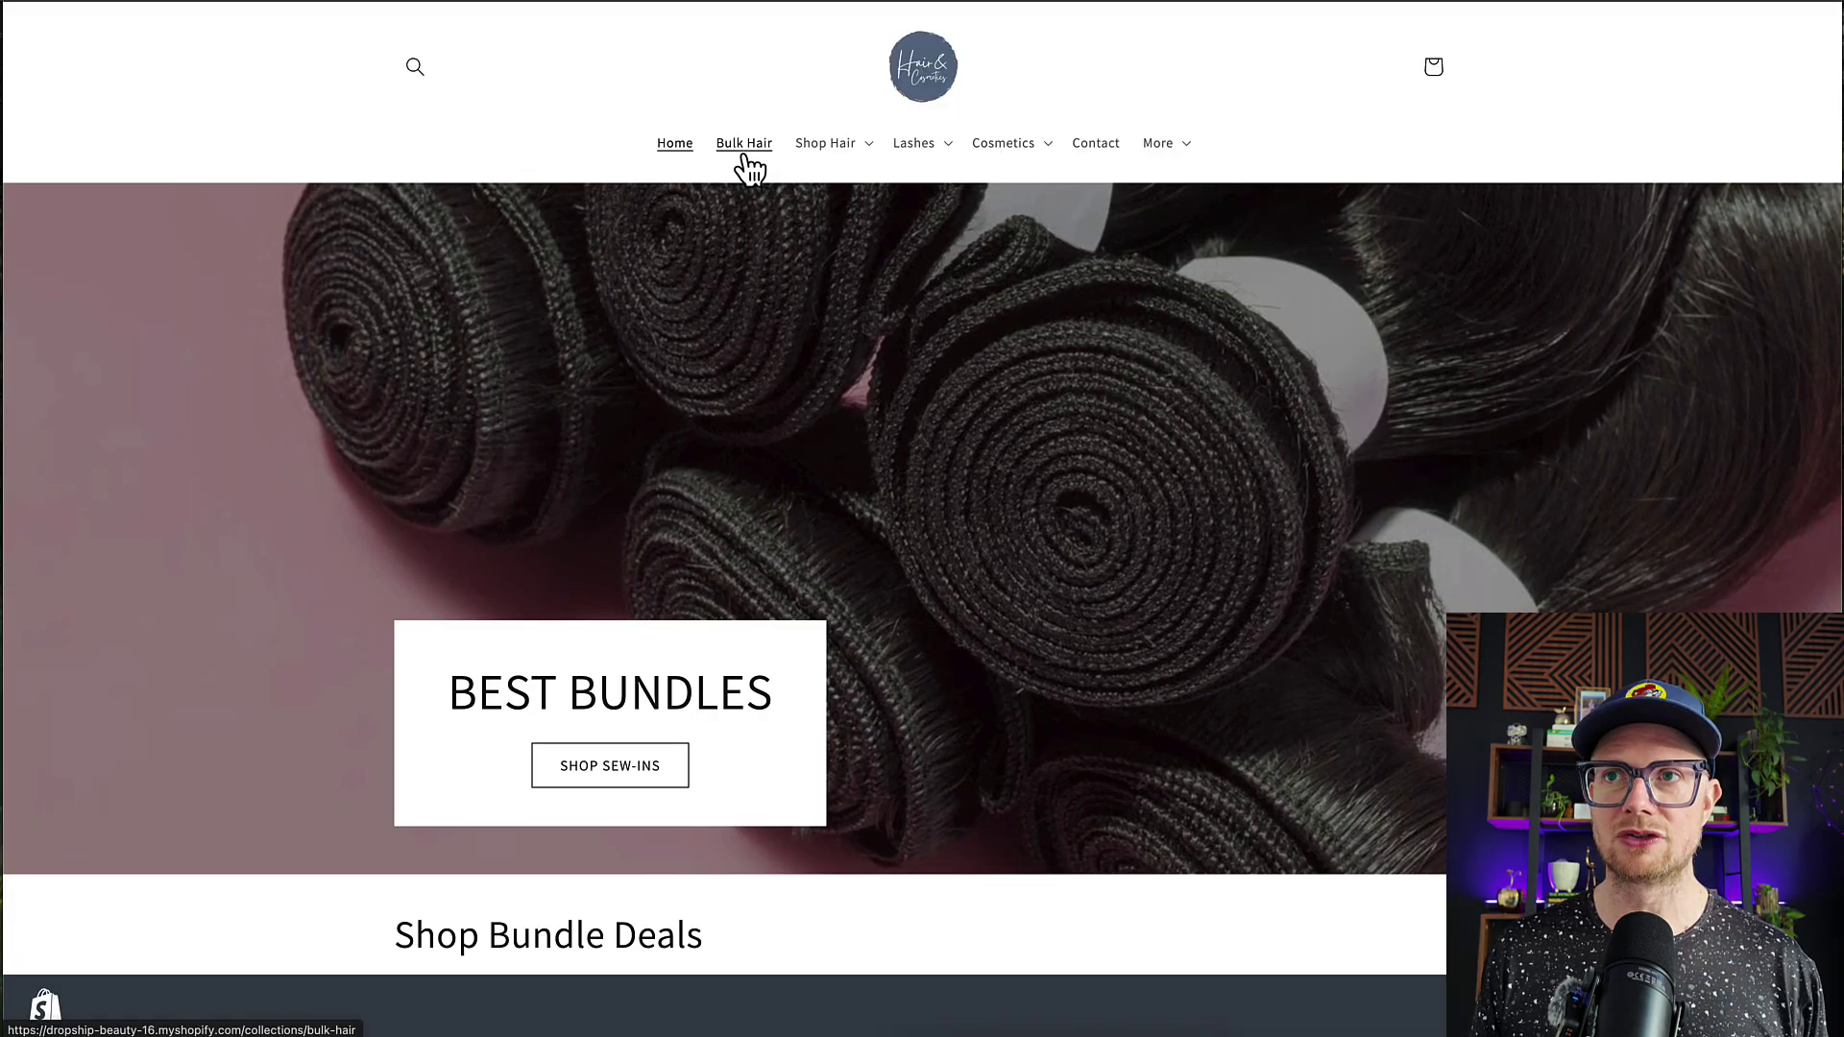
left_click(743, 150)
scroll(288, 398, "down", 1)
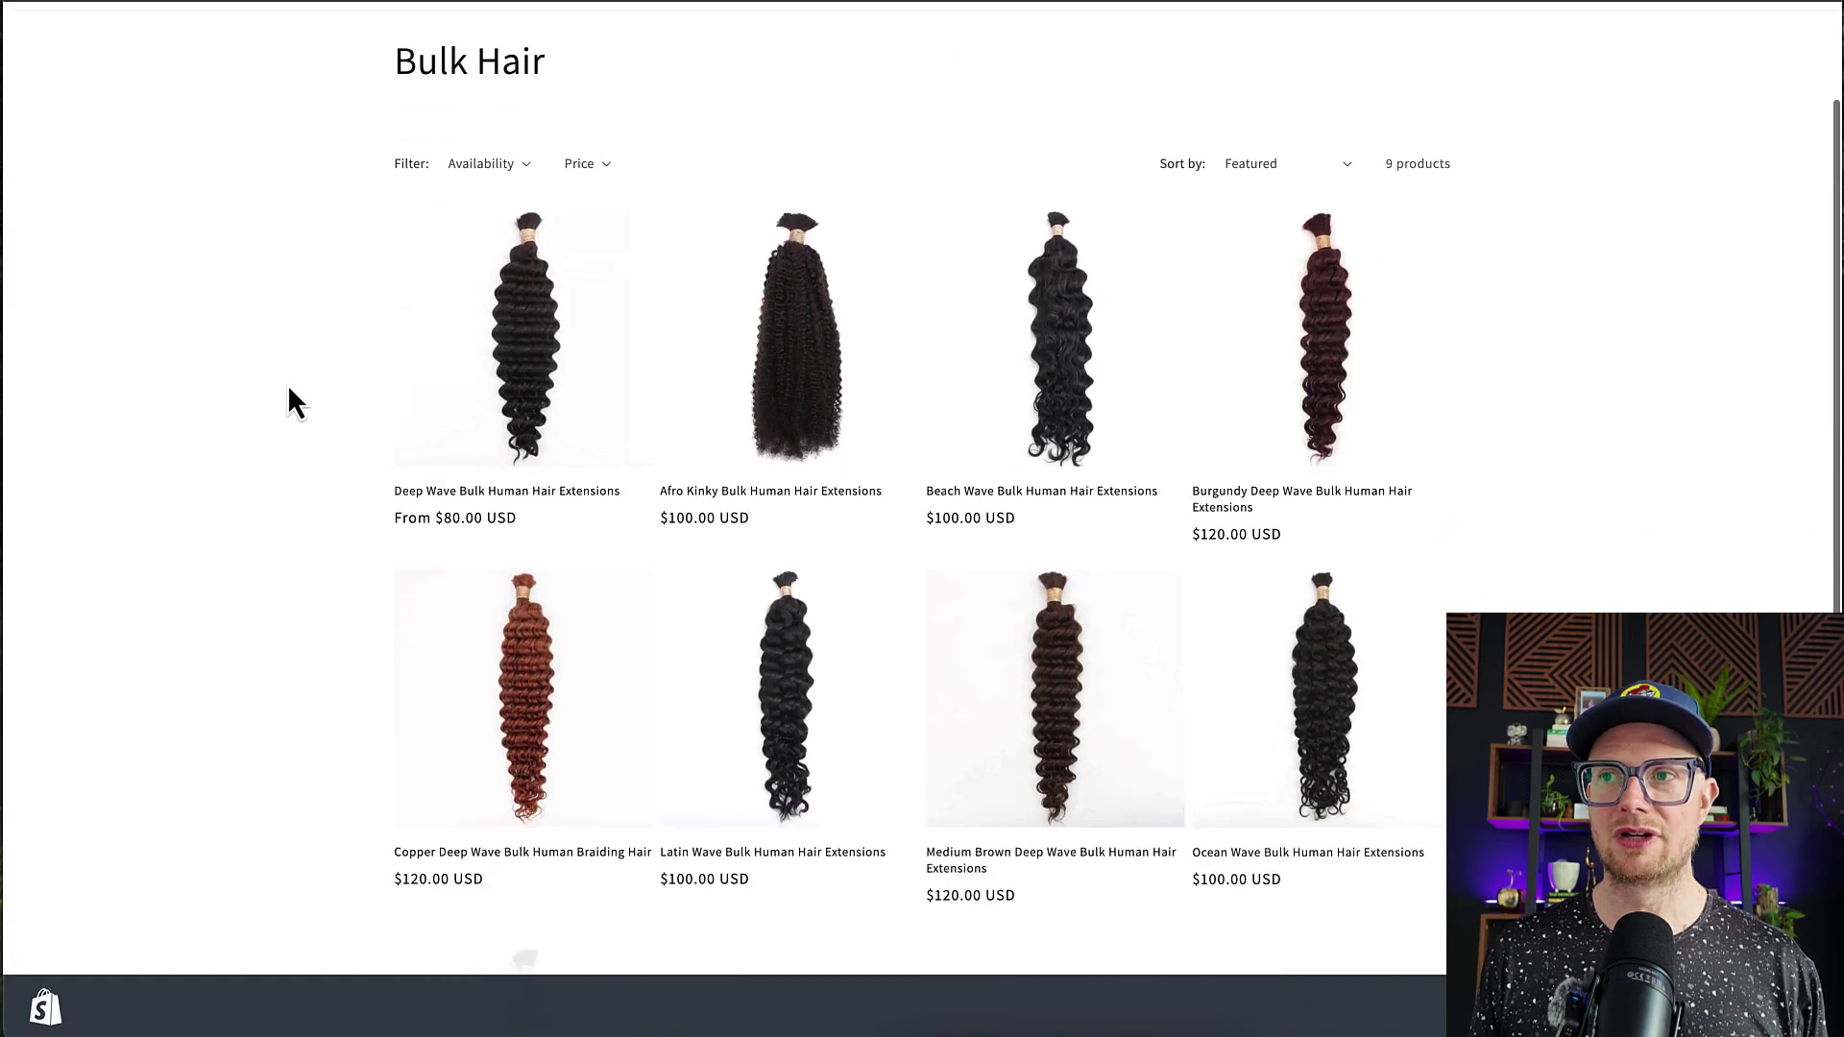
scroll(783, 461, "down", 1)
scroll(865, 644, "down", 1)
scroll(1000, 658, "down", 1)
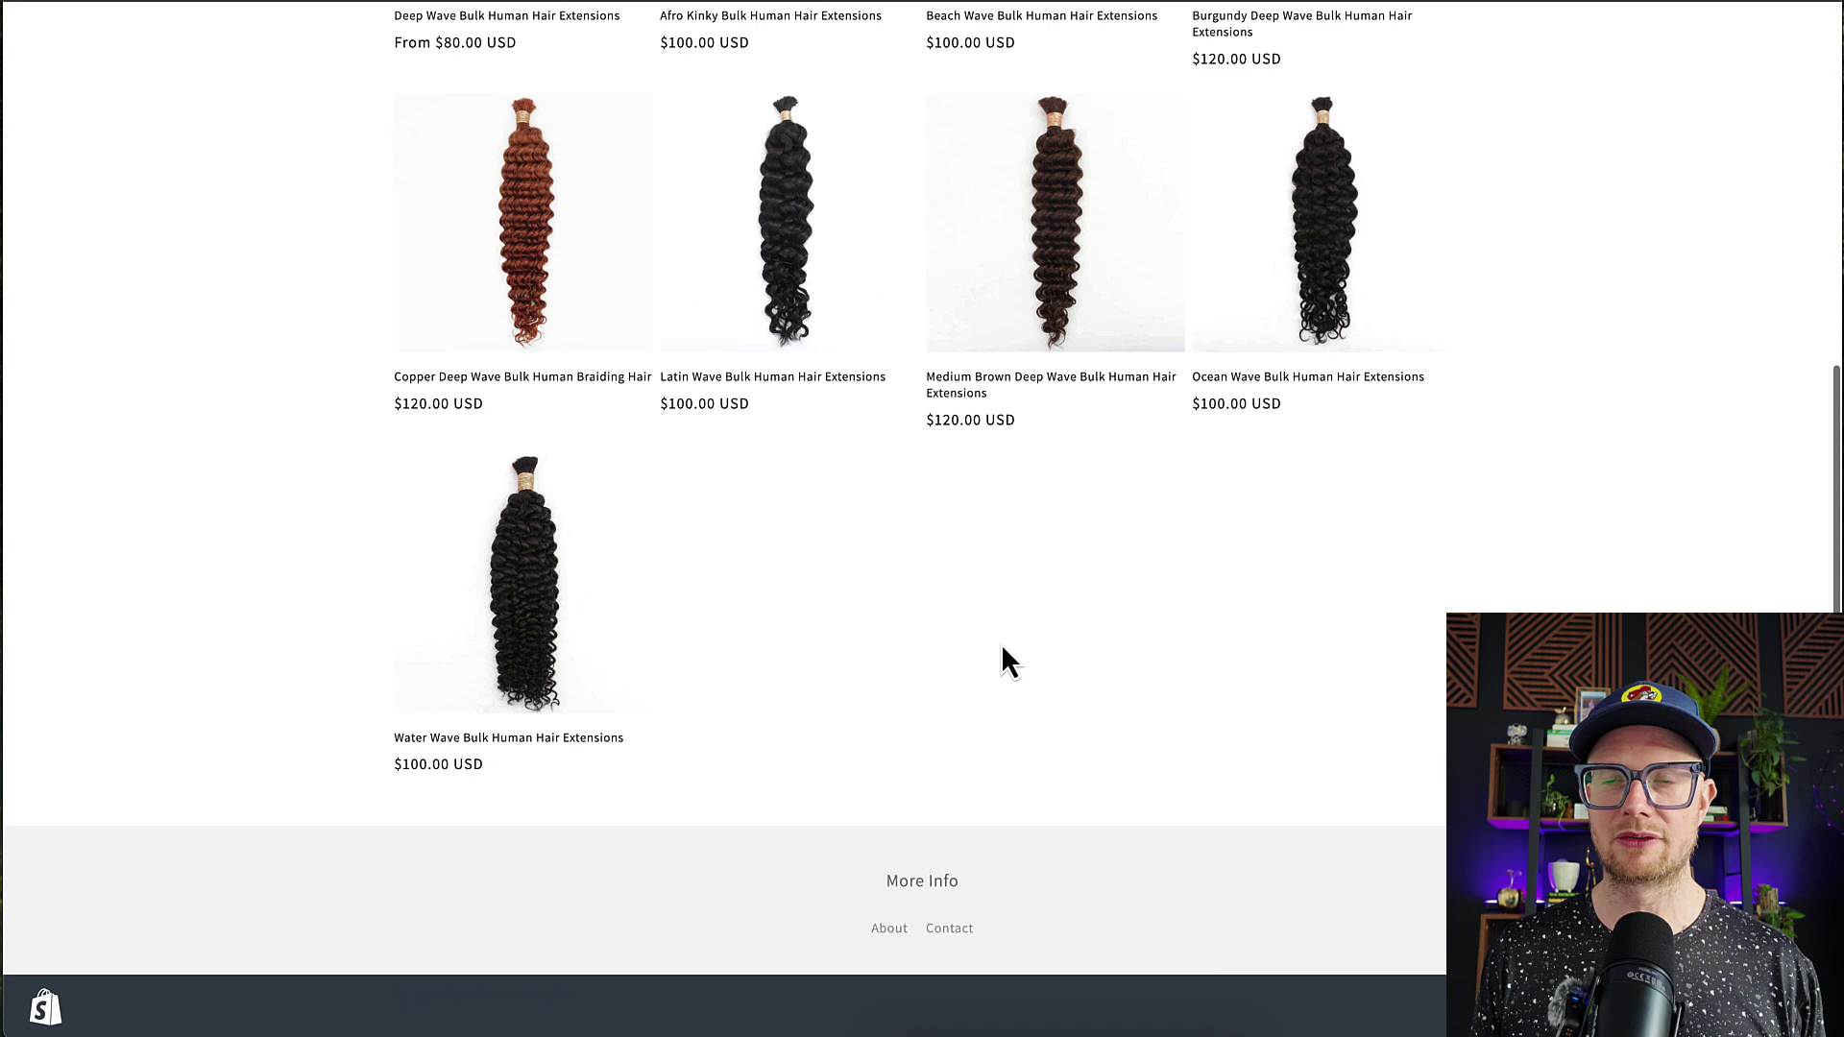
scroll(851, 649, "up", 5)
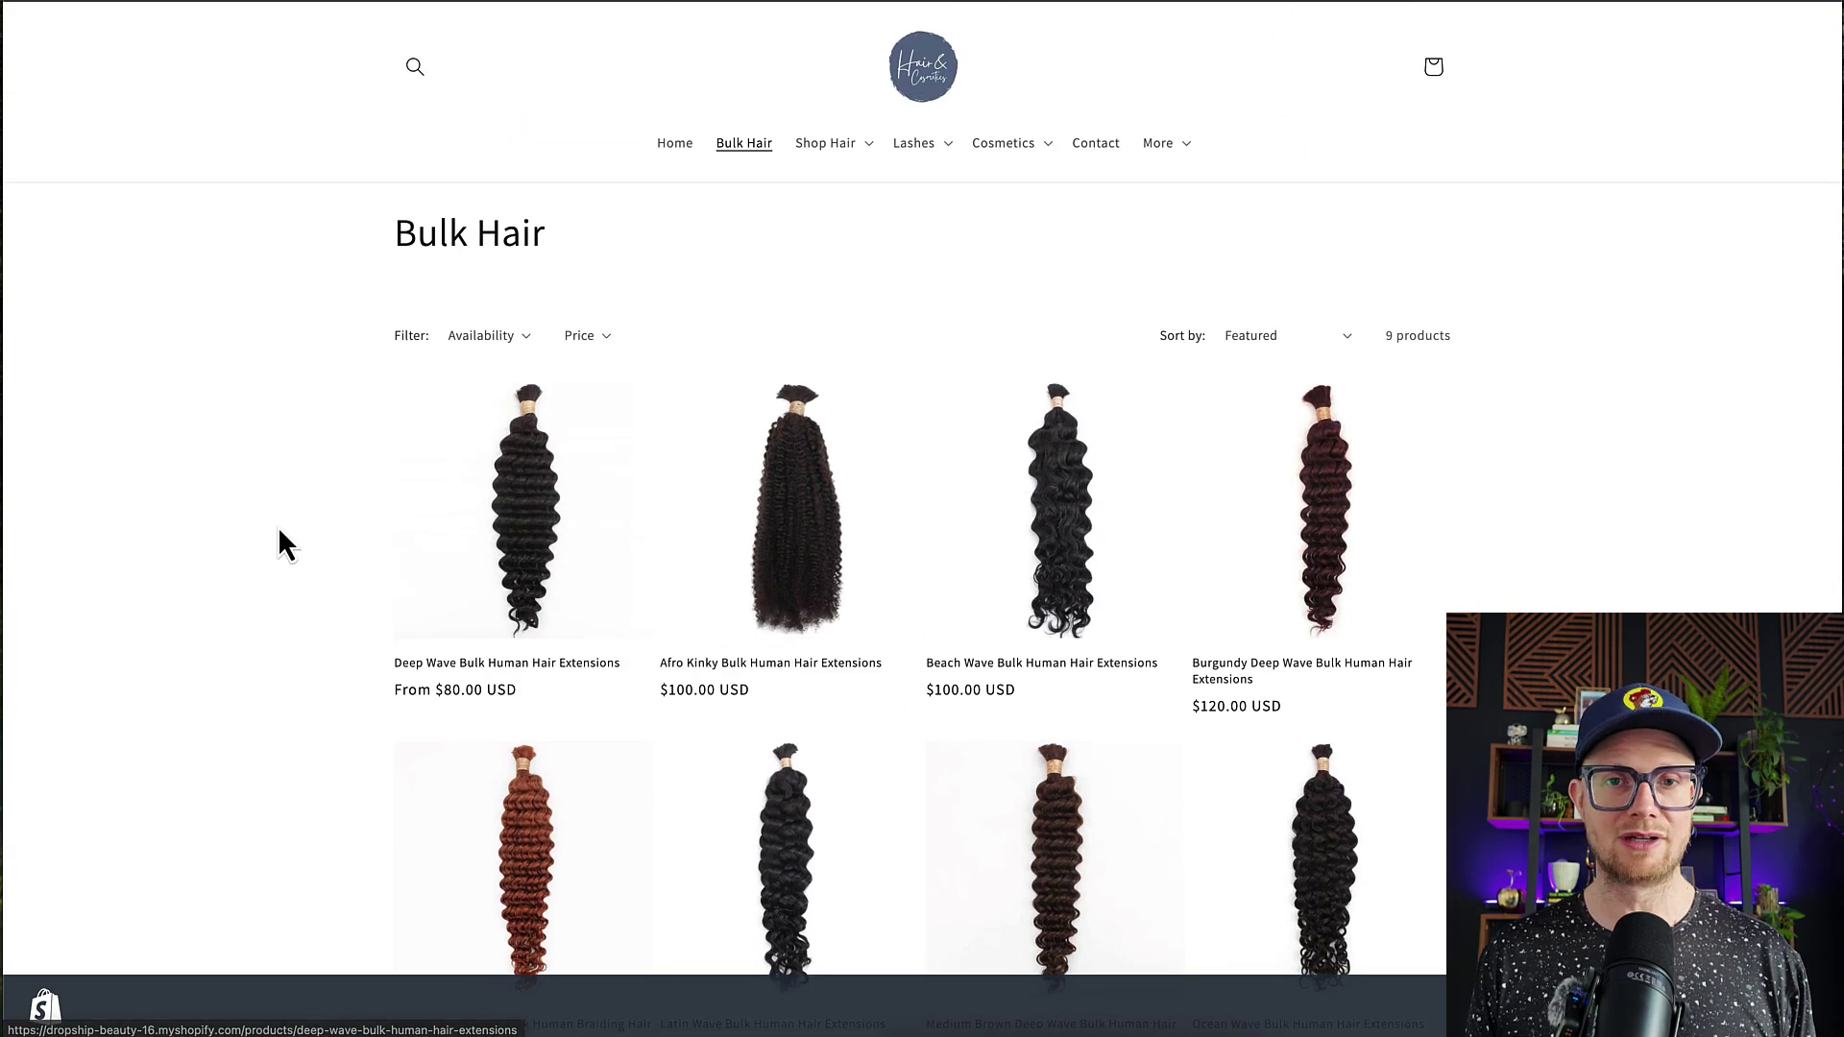